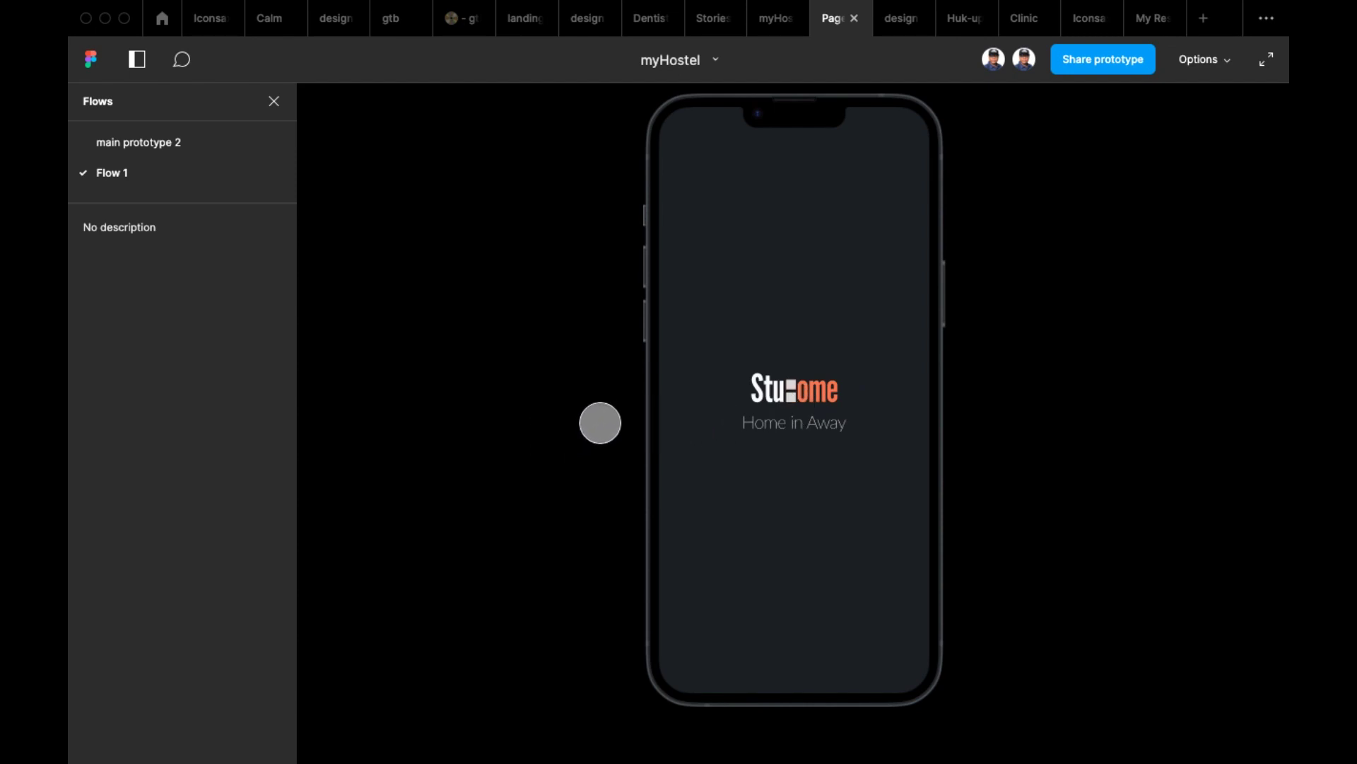
- Close the prototype preview and examine the two existing splash frames on Page 5
left_click(855, 18)
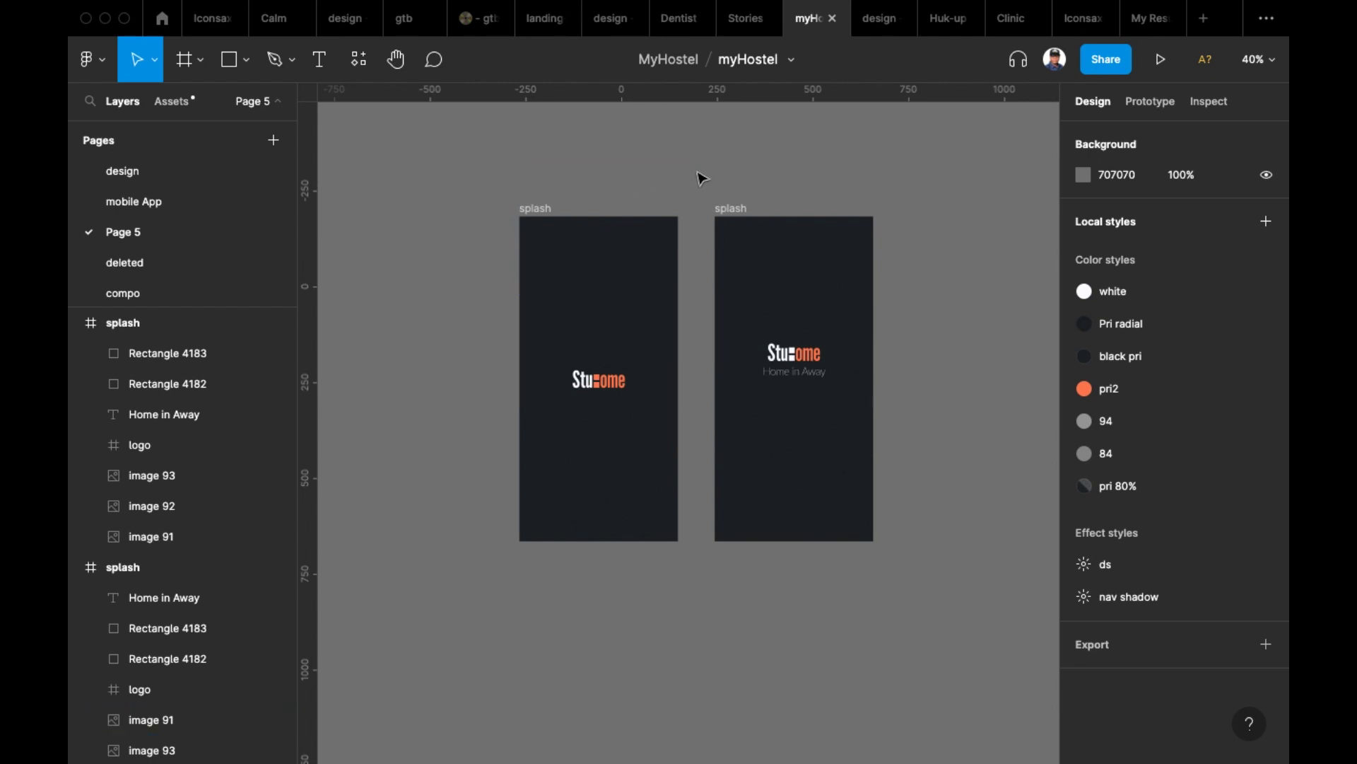
left_click_drag(697, 172, 687, 159)
left_click_drag(521, 144, 501, 116)
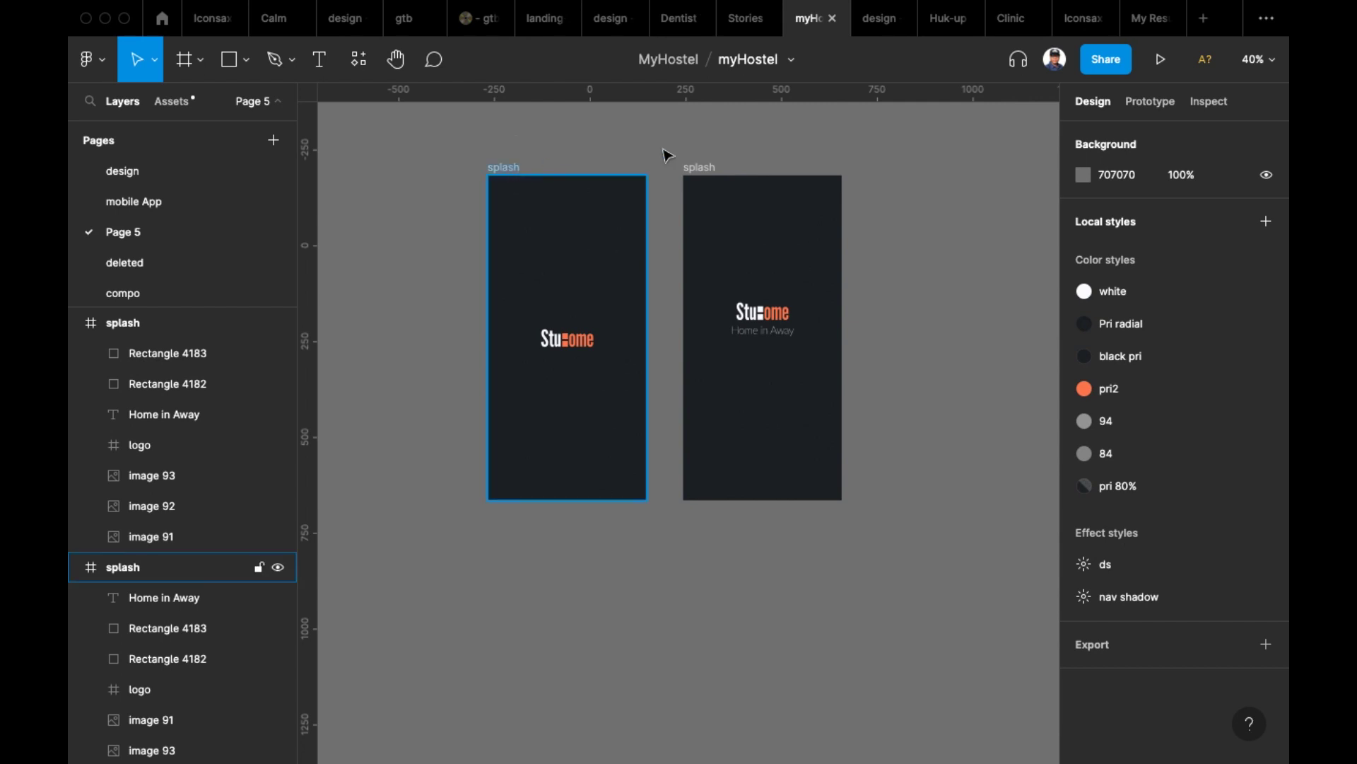
left_click(697, 169)
left_click(705, 173, "shift")
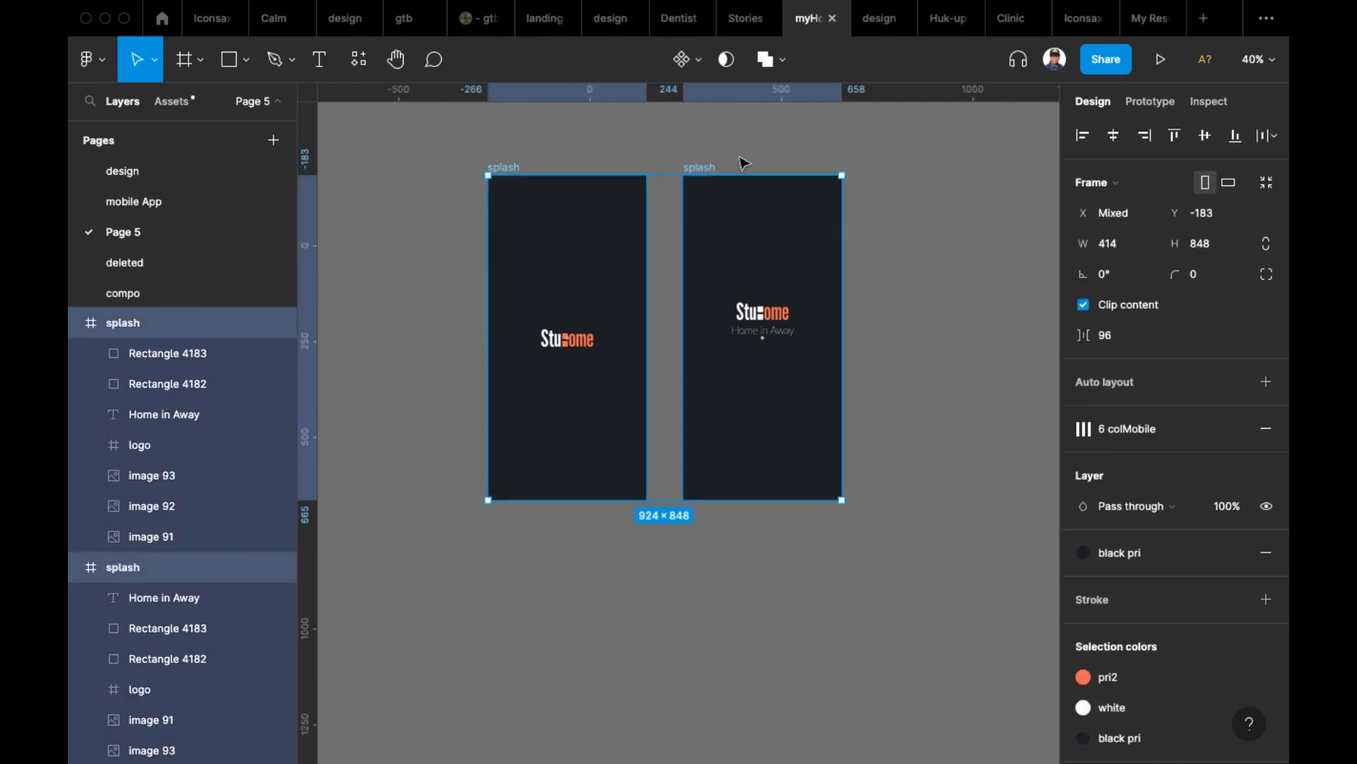
scroll(738, 149, "down", 1)
left_click(610, 543)
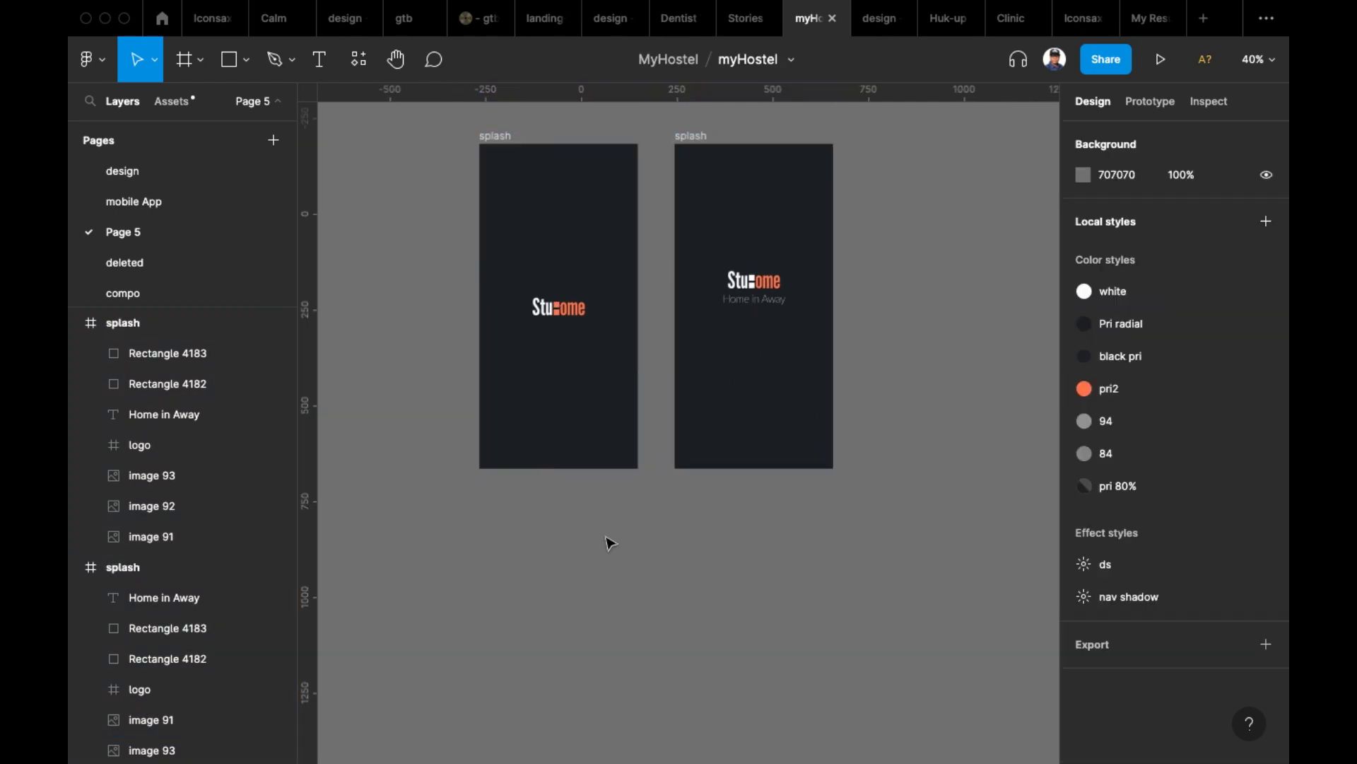
scroll(629, 548, "down", 2)
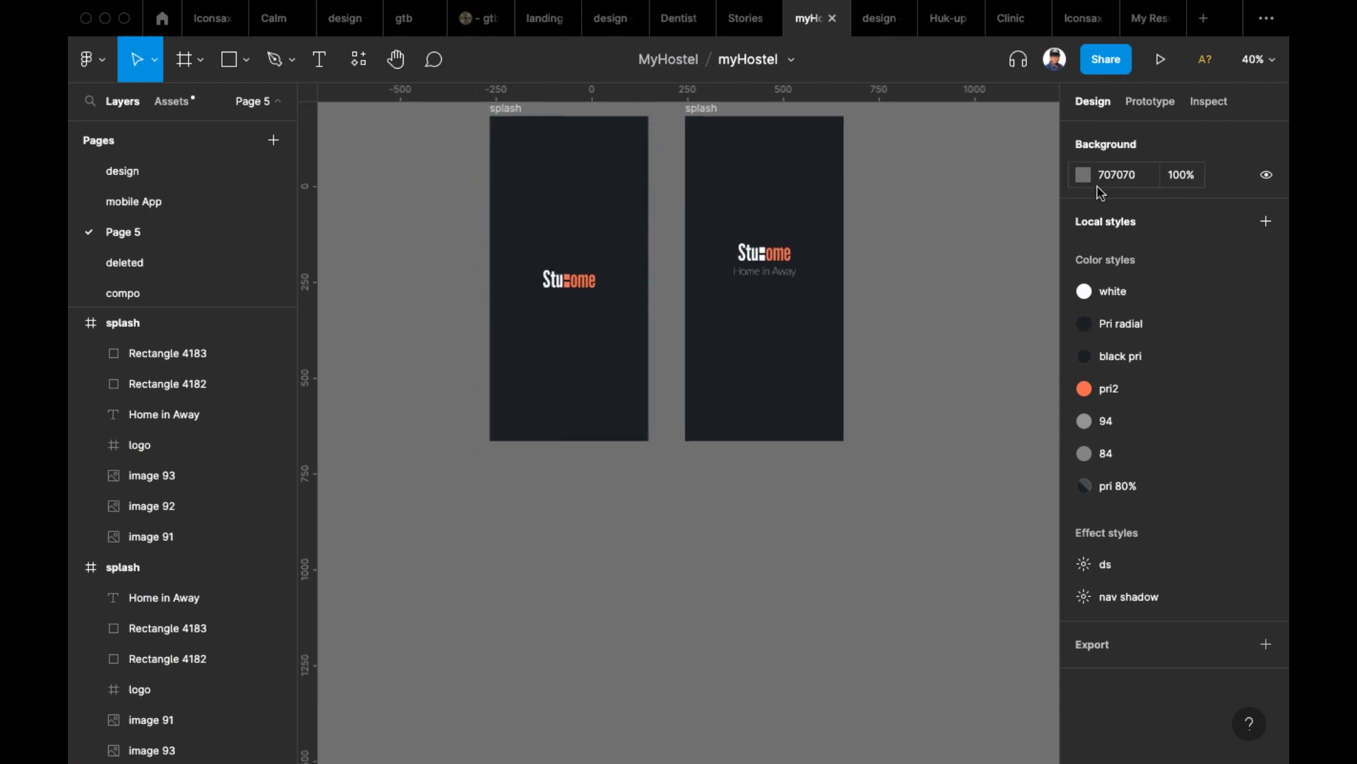
- Create an iPhone 14 Plus frame and place it directly below the first splash frame
left_click(184, 59)
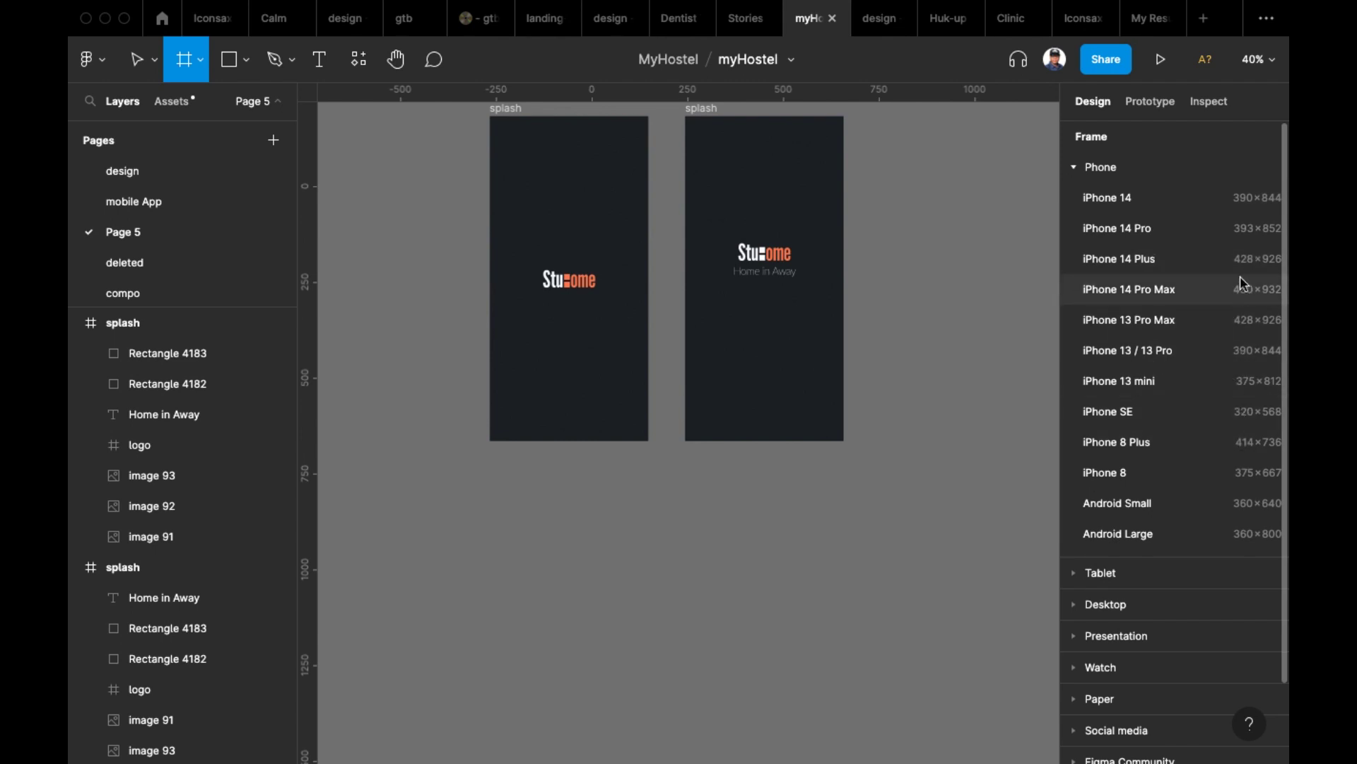
left_click(1119, 258)
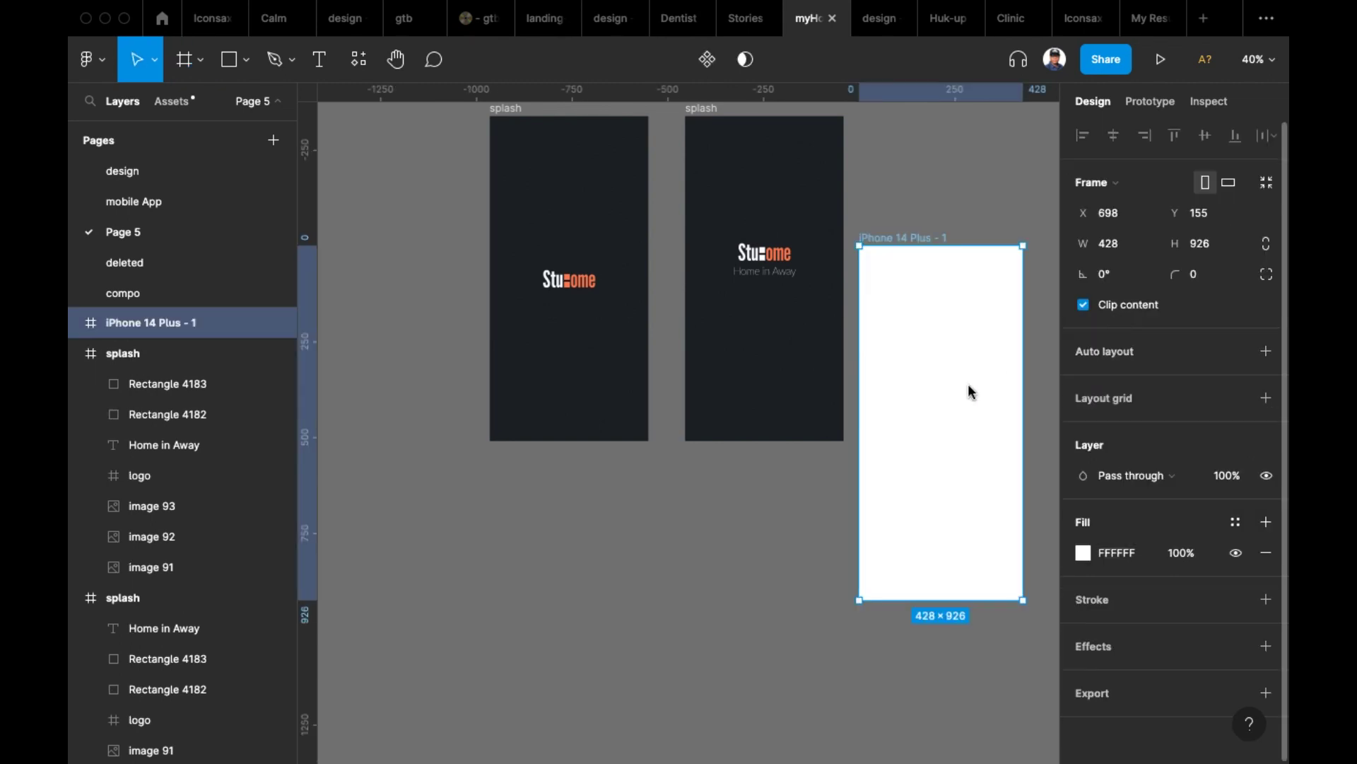
left_click_drag(869, 382, 656, 550)
scroll(606, 324, "down", 3)
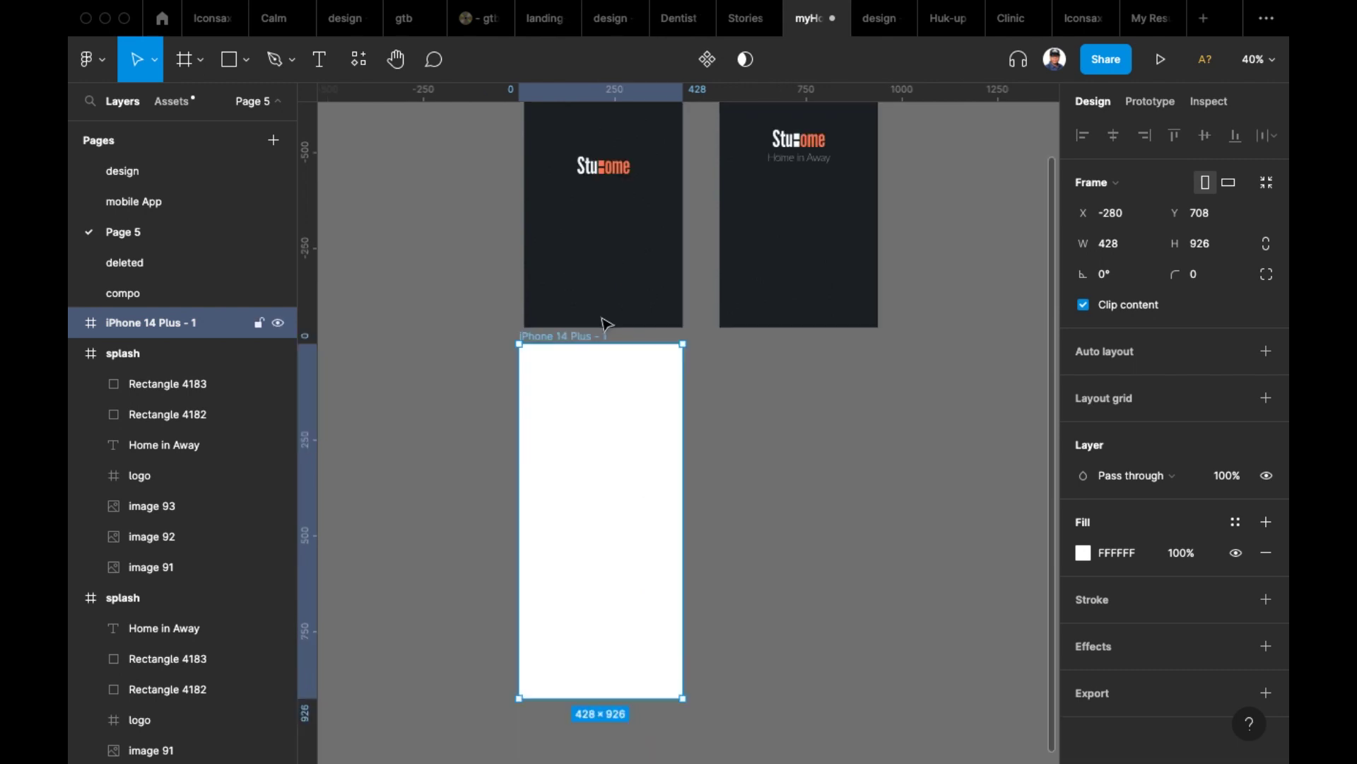
- Copy the logo and the "Home in Away" text from the splash frames onto the empty canvas beside the new frame
left_click(604, 168)
left_click_drag(605, 168, 747, 445)
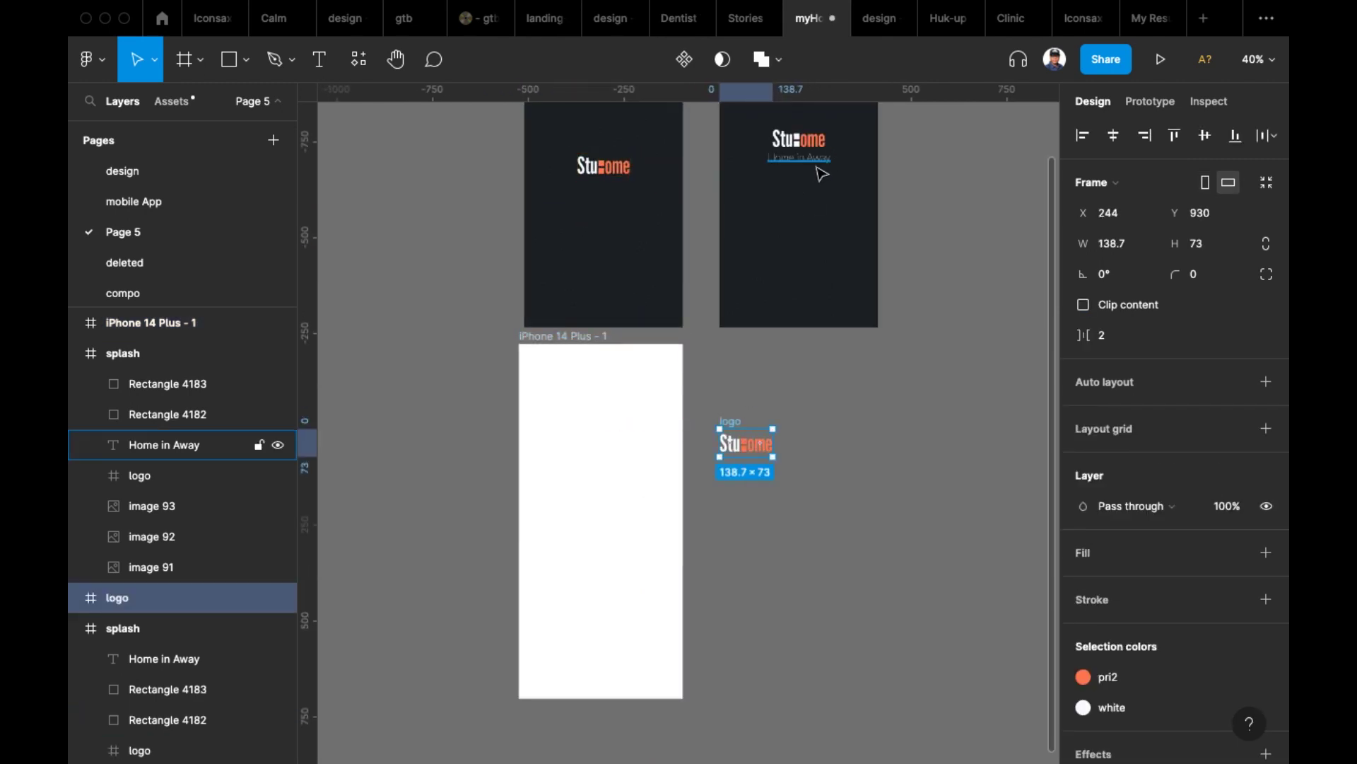
left_click(816, 166)
left_click_drag(817, 166, 848, 451)
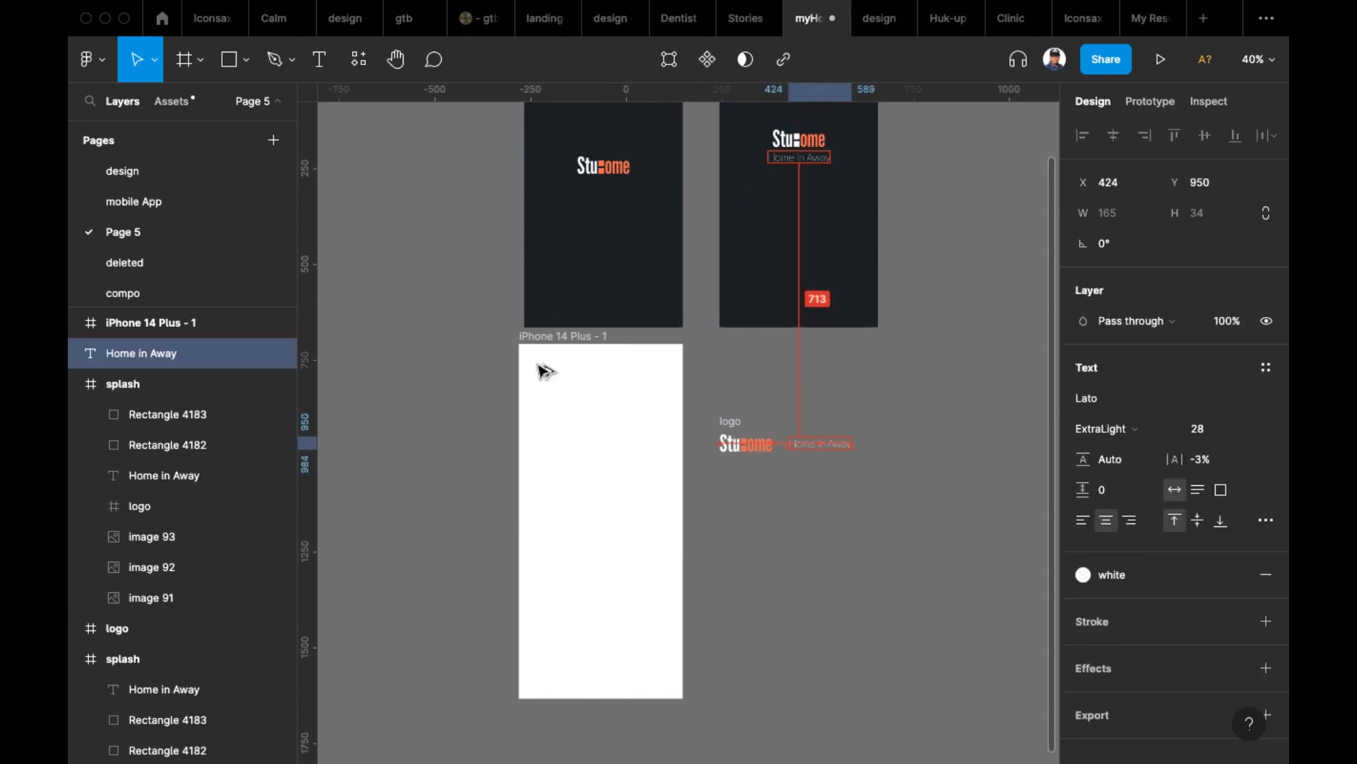
- Fill the iPhone 14 Plus frame with the dark background colour 1B1F22 sampled from the splash frame
left_click(582, 336)
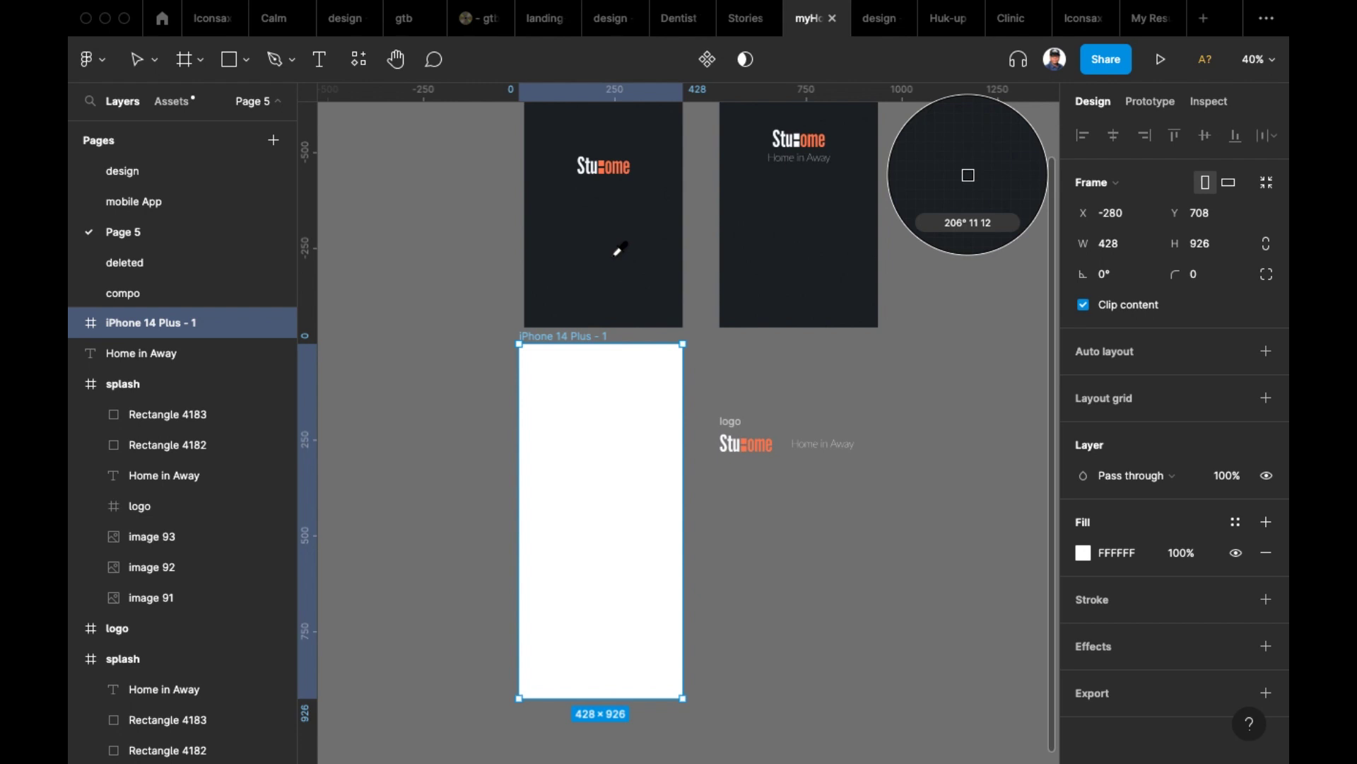
left_click(620, 249)
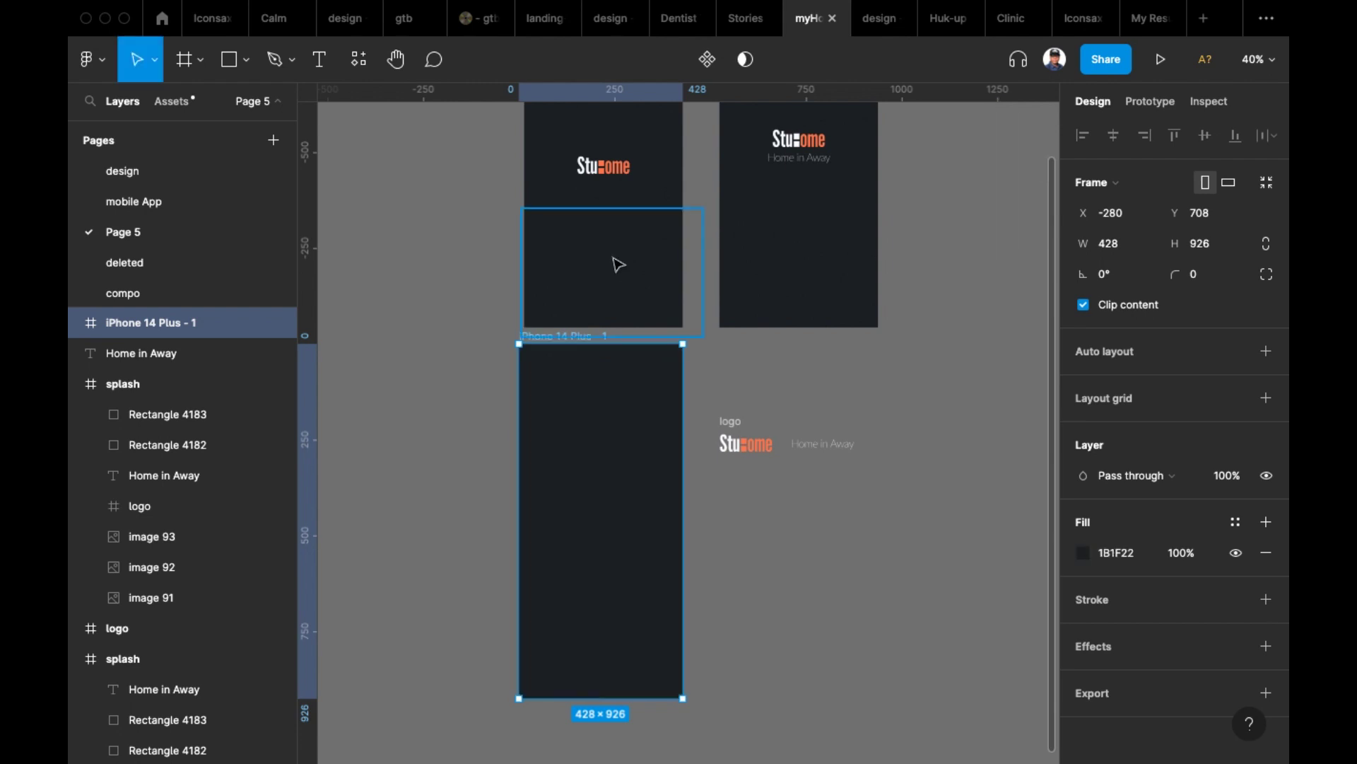
left_click(424, 376)
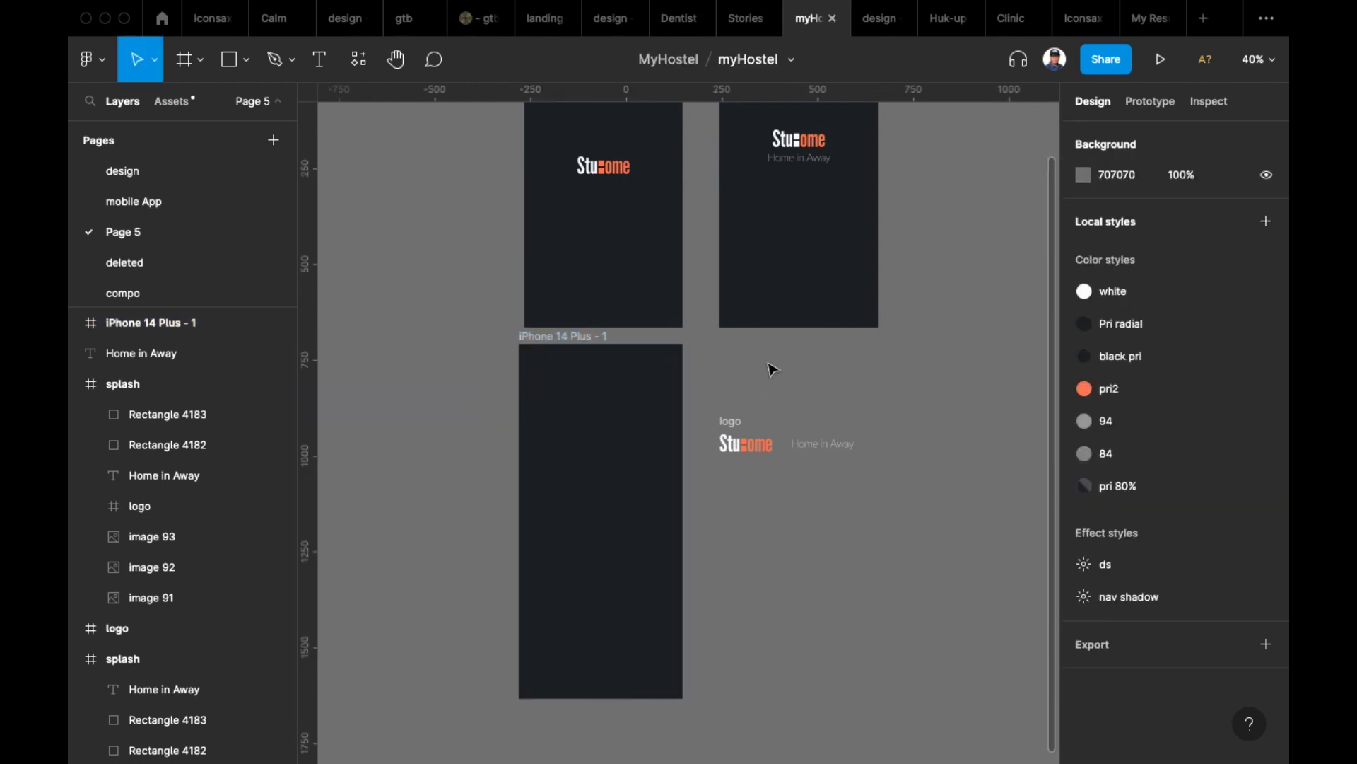
- Move the loose logo into the iPhone 14 Plus frame and centre it horizontally and vertically
left_click(741, 425)
left_click_drag(741, 424, 600, 468)
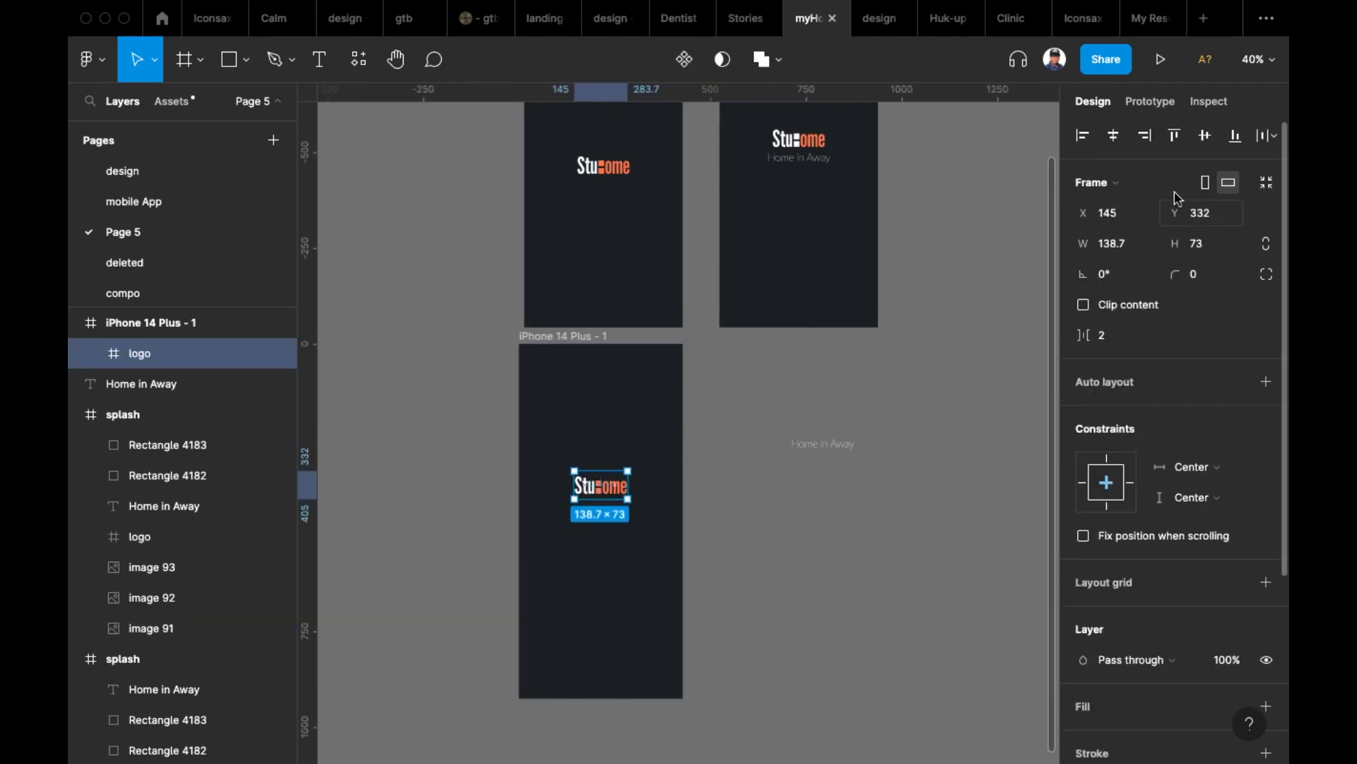
left_click(1204, 135)
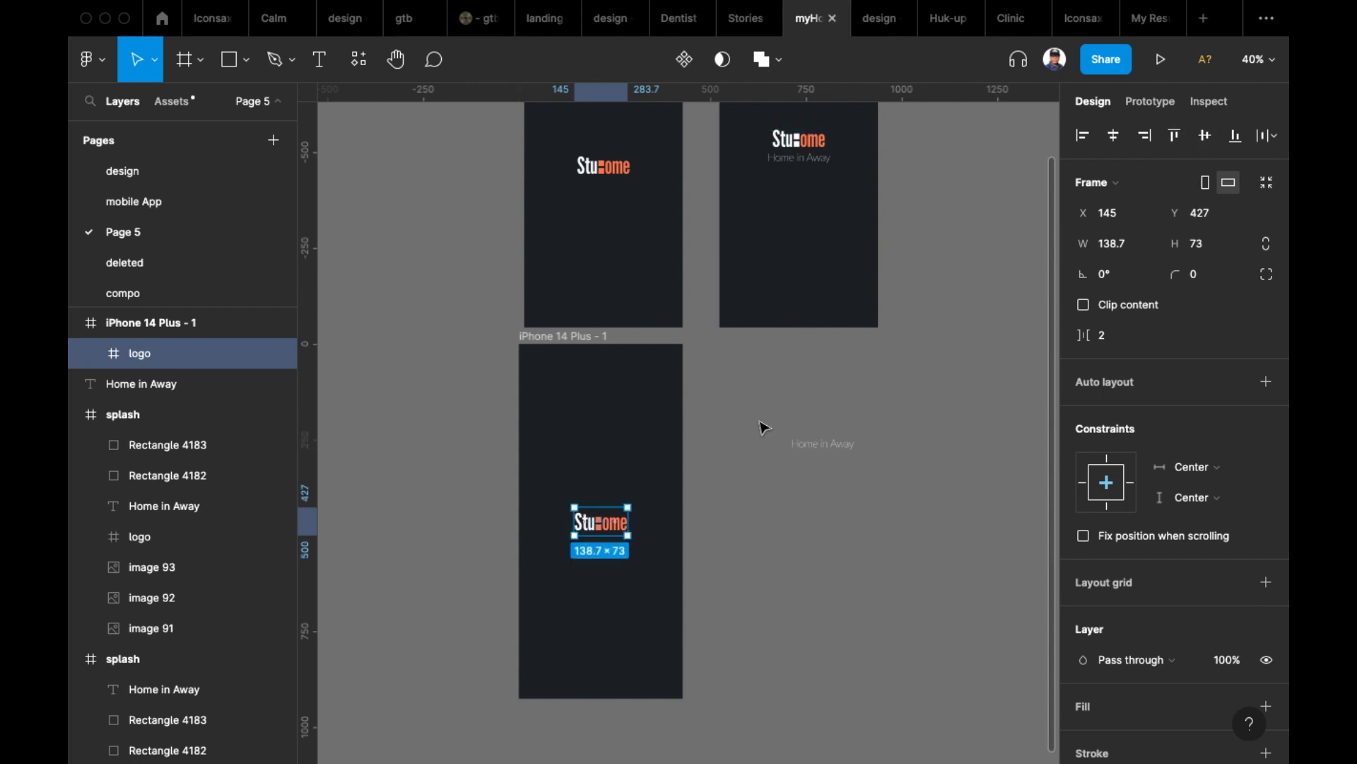
- Move the loose "Home in Away" text aside and duplicate the iPhone 14 Plus frame beside the original at X 244, Y 708
scroll(750, 421, "right", 2)
scroll(751, 422, "down", 1)
left_click_drag(762, 423, 930, 267)
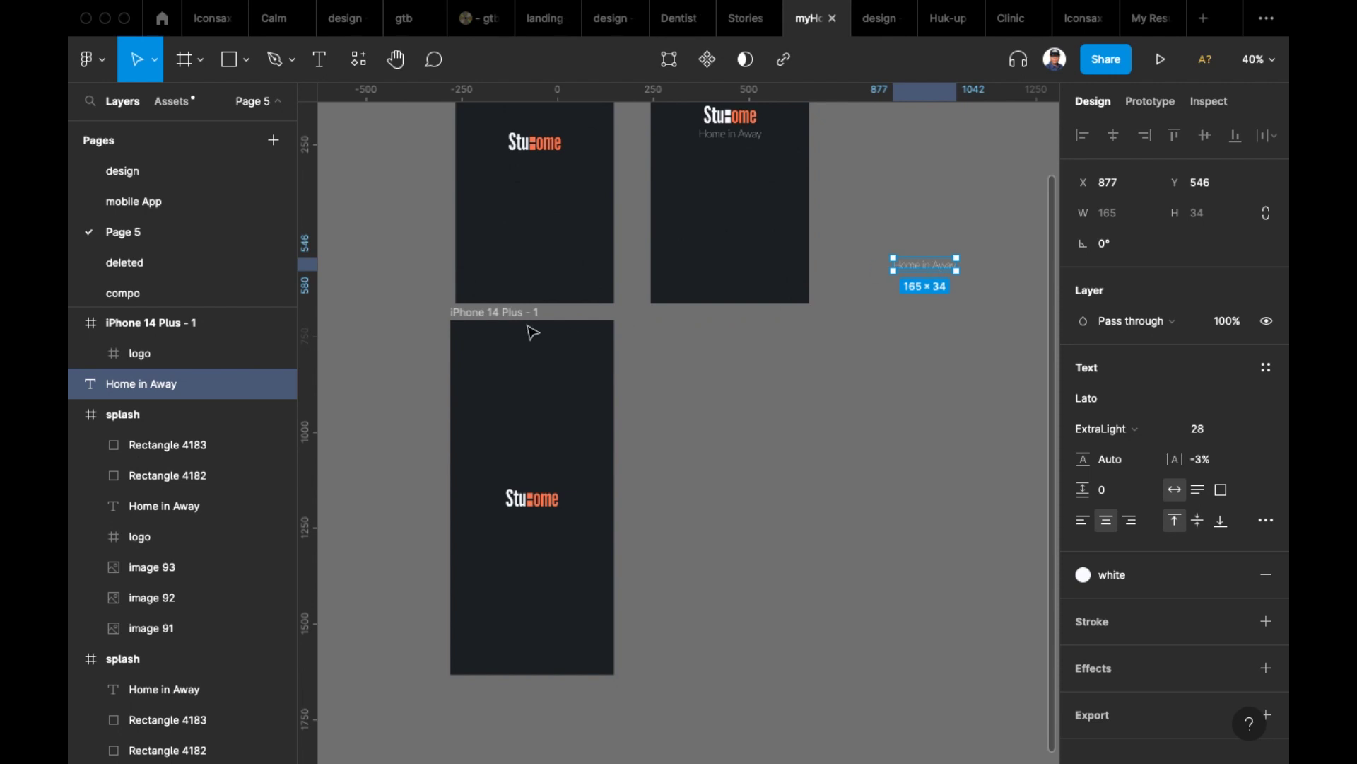
left_click(498, 316)
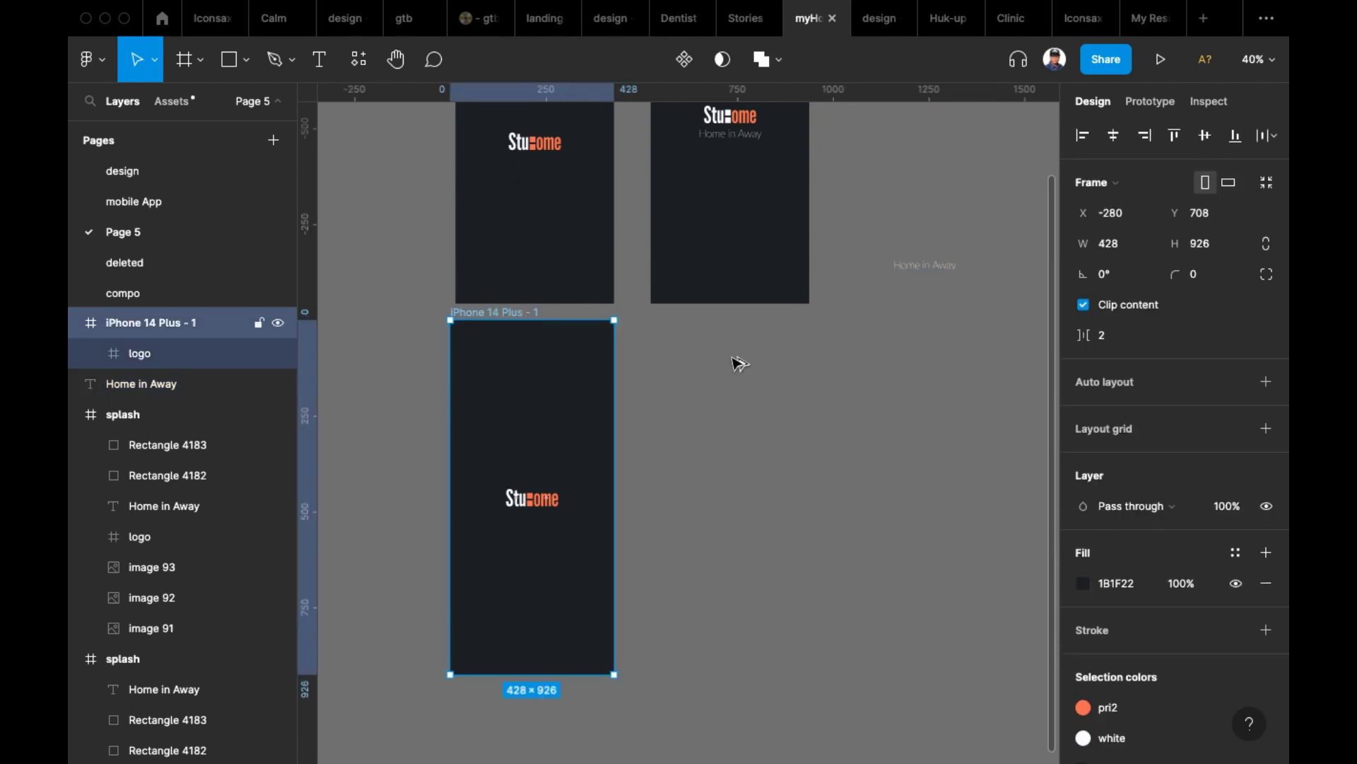
key("ctrl+d")
left_click_drag(731, 361, 687, 360)
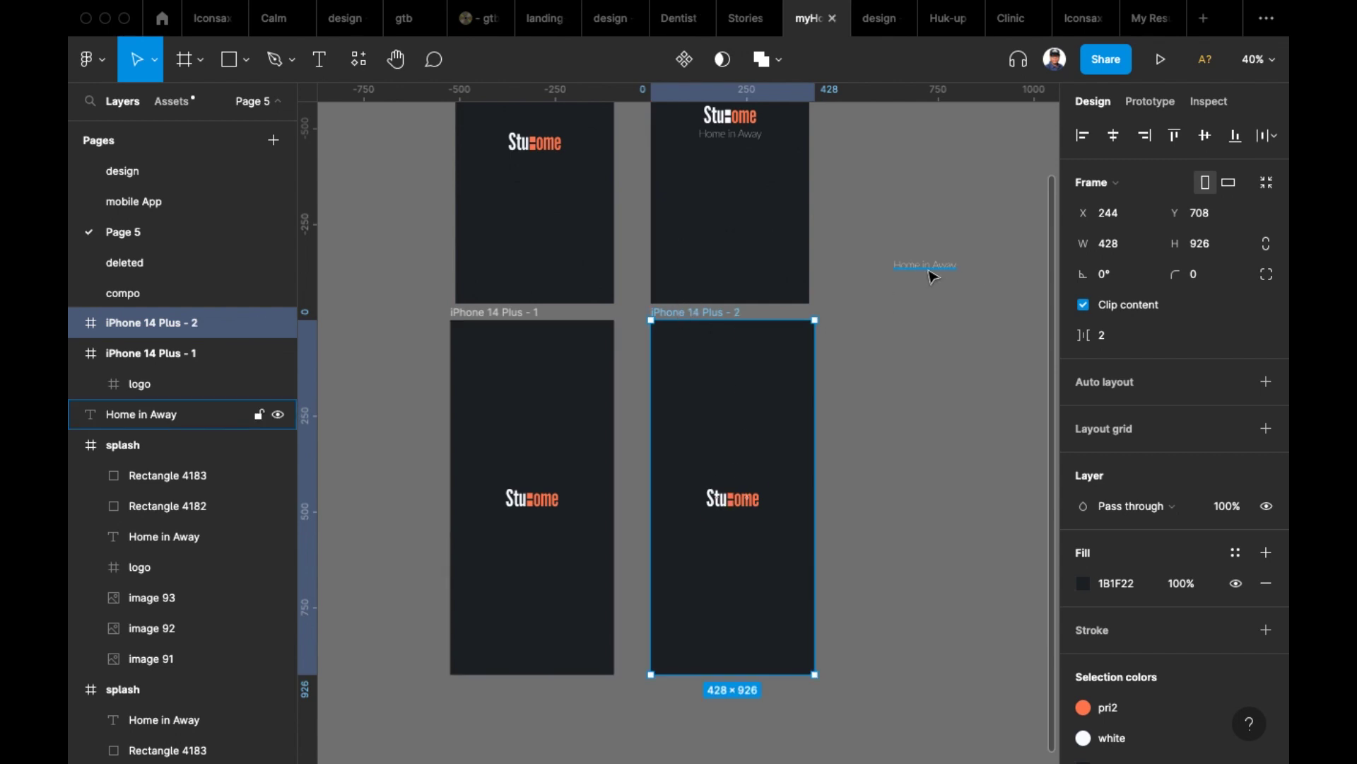
- Place the "Home in Away" text under the second frame's logo and copy it to the same position in the first frame
left_click_drag(933, 274, 739, 529)
left_click(845, 502)
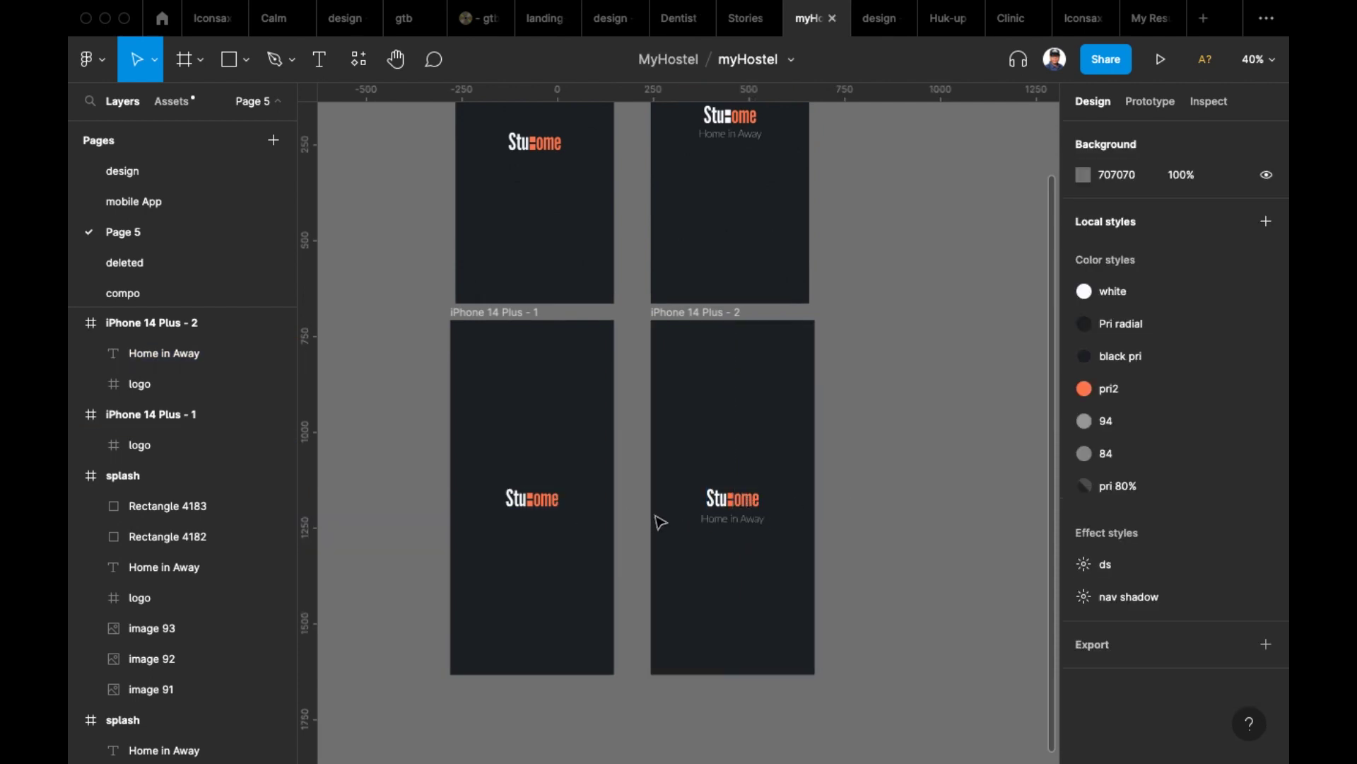
left_click(712, 527)
key("ctrl+c")
left_click(515, 312)
key("ctrl+v")
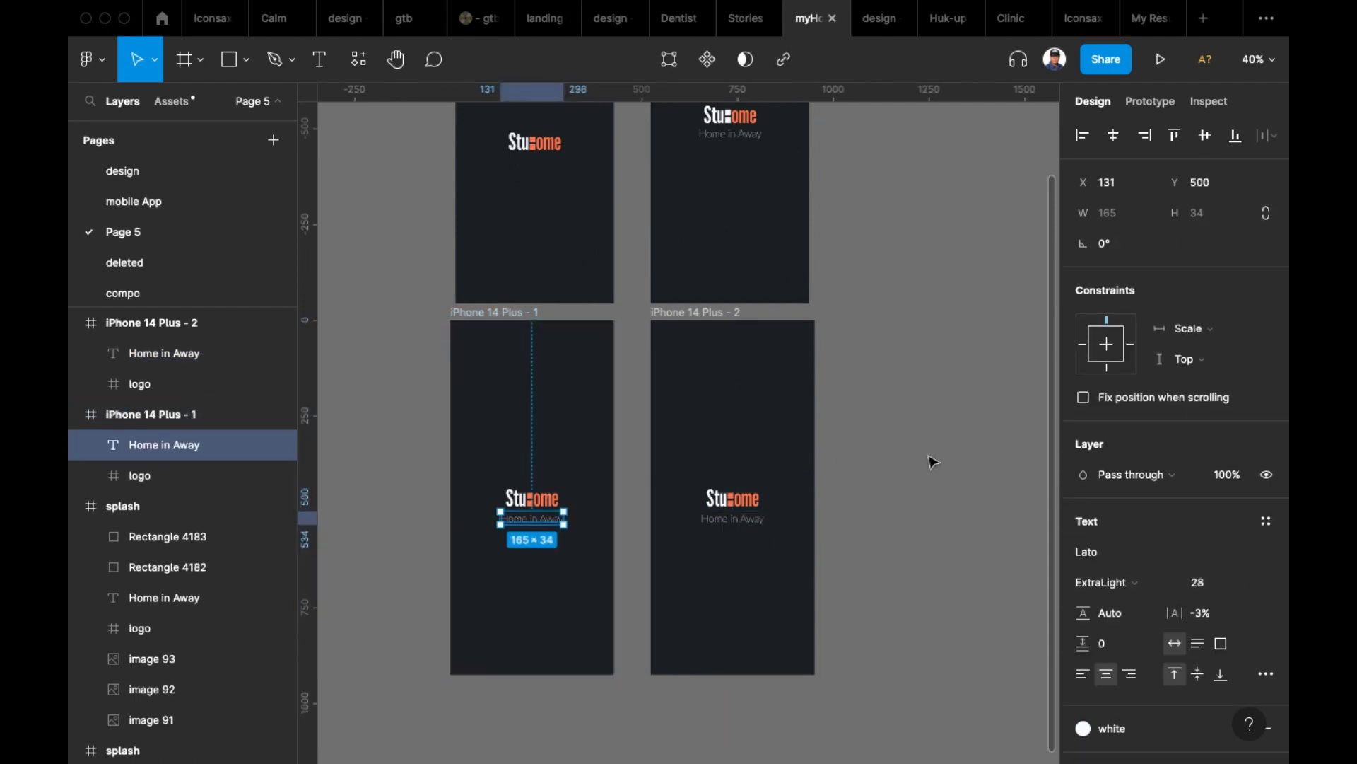
- Nudge the "Home in Away" text in the first frame up to Y 400, above the logo's lower edge
key("shift+Up")
key("shift+Up")
key("shift+Up")
key("shift+Up")
key("shift+Up")
key("shift+Up")
key("shift+Up")
key("shift+Up")
key("shift+Up")
key("shift+Up")
key("shift+Up")
key("shift+Down")
- Set the opacity of the first frame's "Home in Away" text to 0%
left_click(1231, 484)
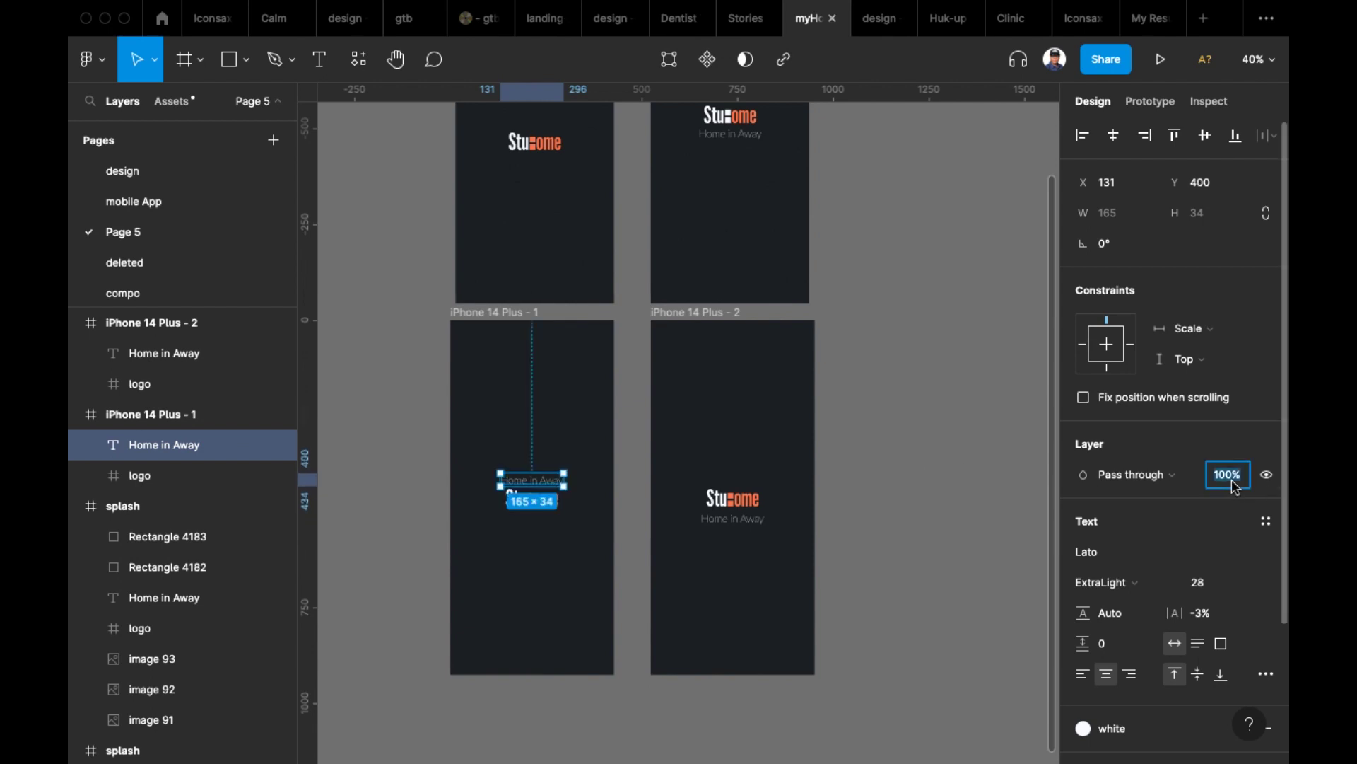
type("0")
key("Return")
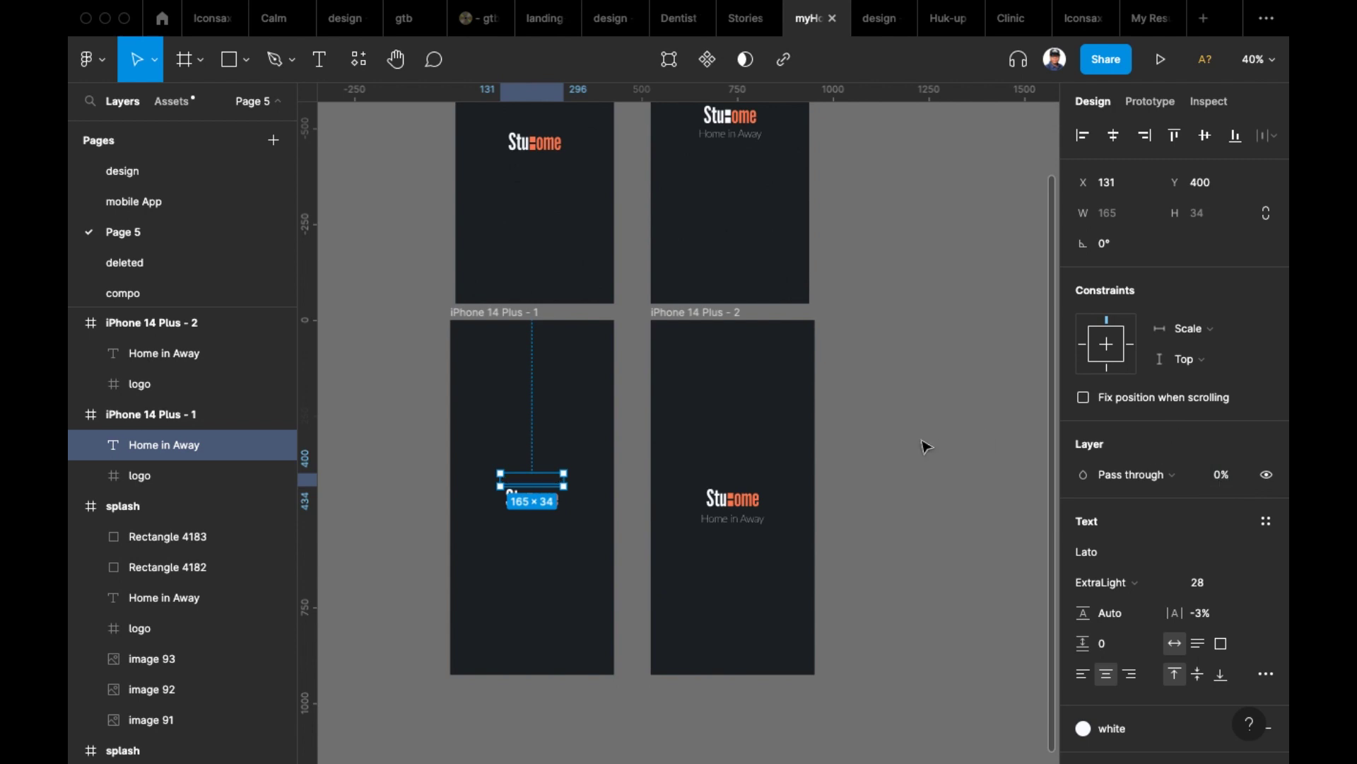
left_click(359, 313)
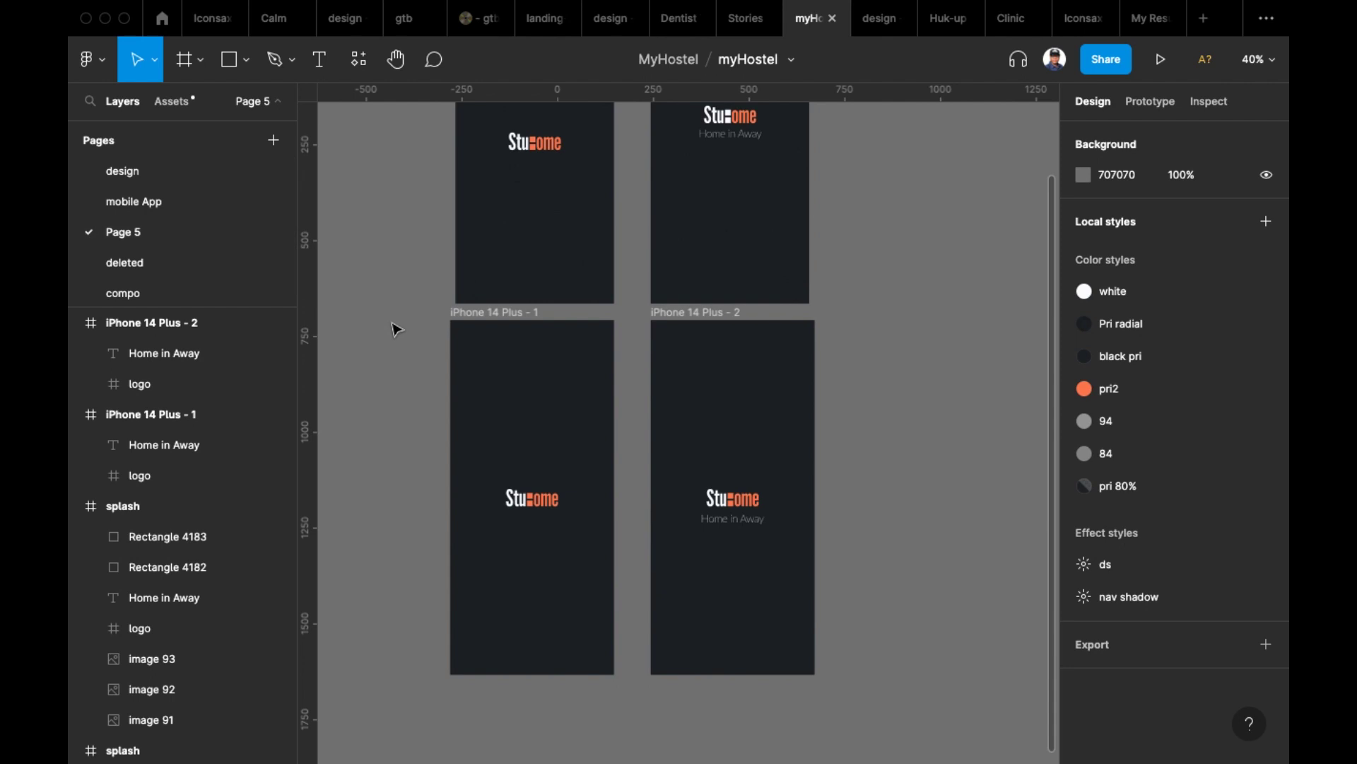
scroll(415, 327, "left", 2)
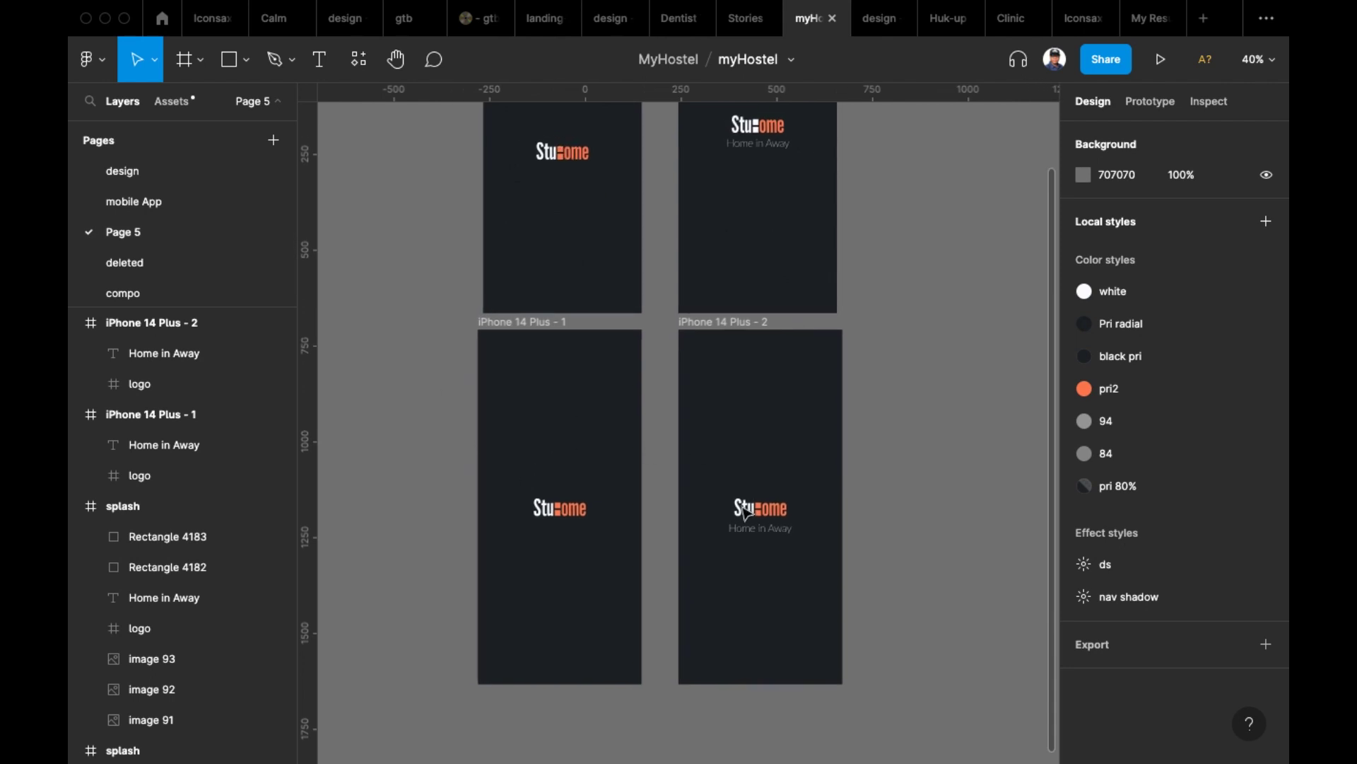
left_click(573, 521)
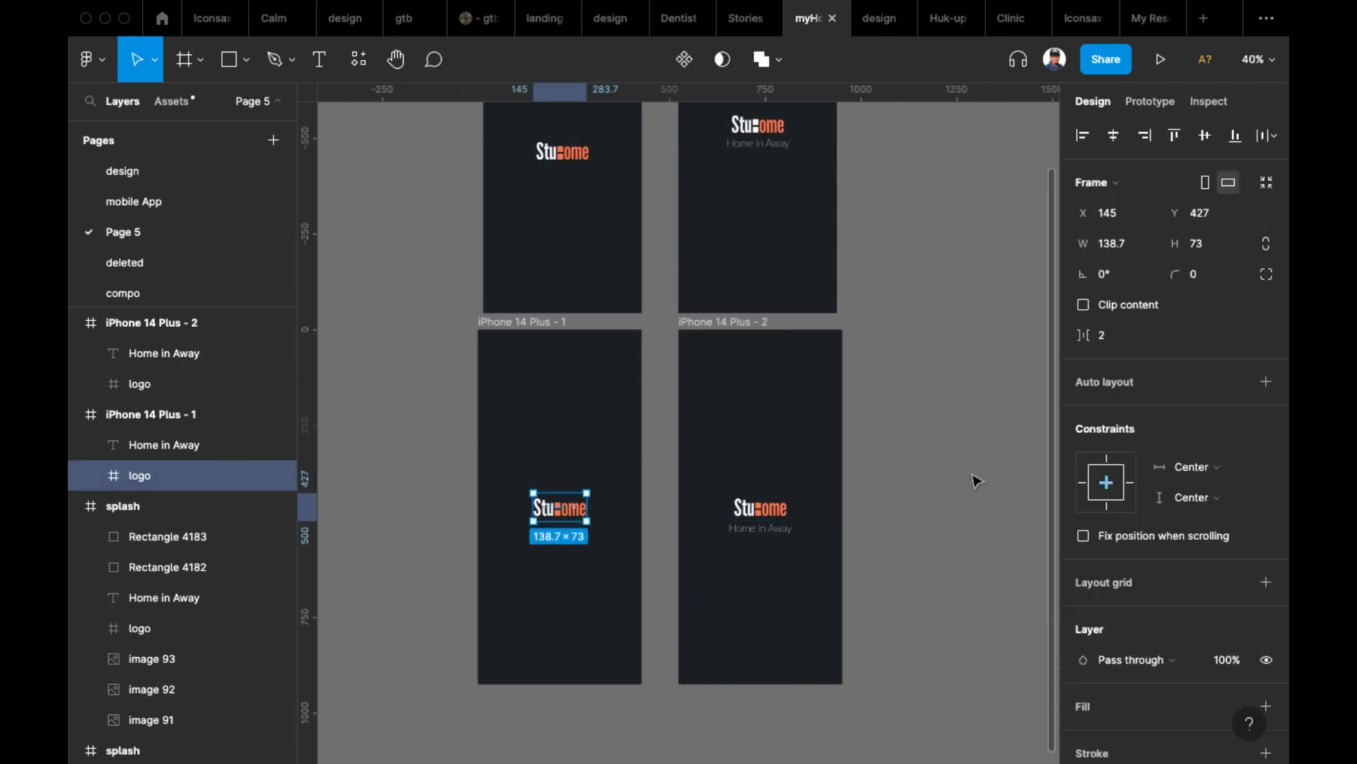
key("Escape")
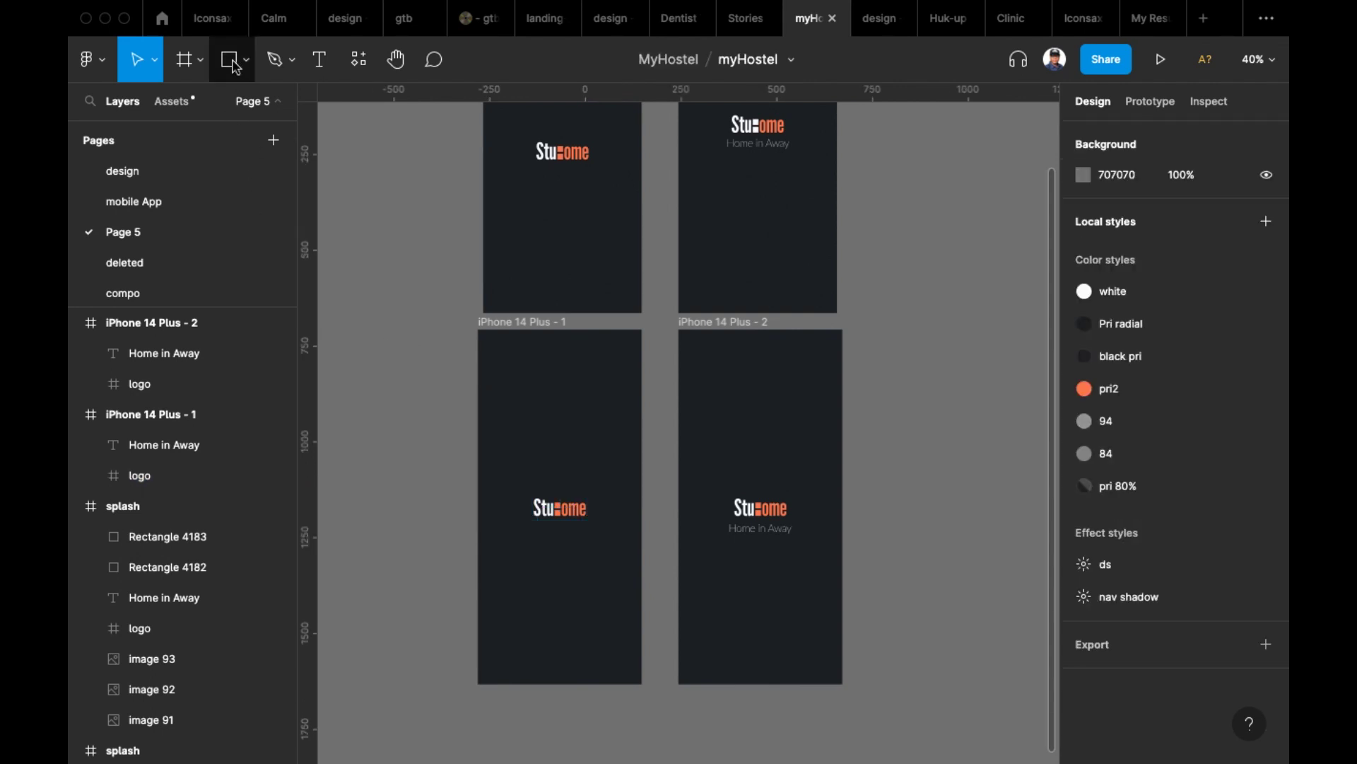
- Draw a rectangle about 292 × 926 beside the second iPhone frame, matching the frame's height
left_click(231, 64)
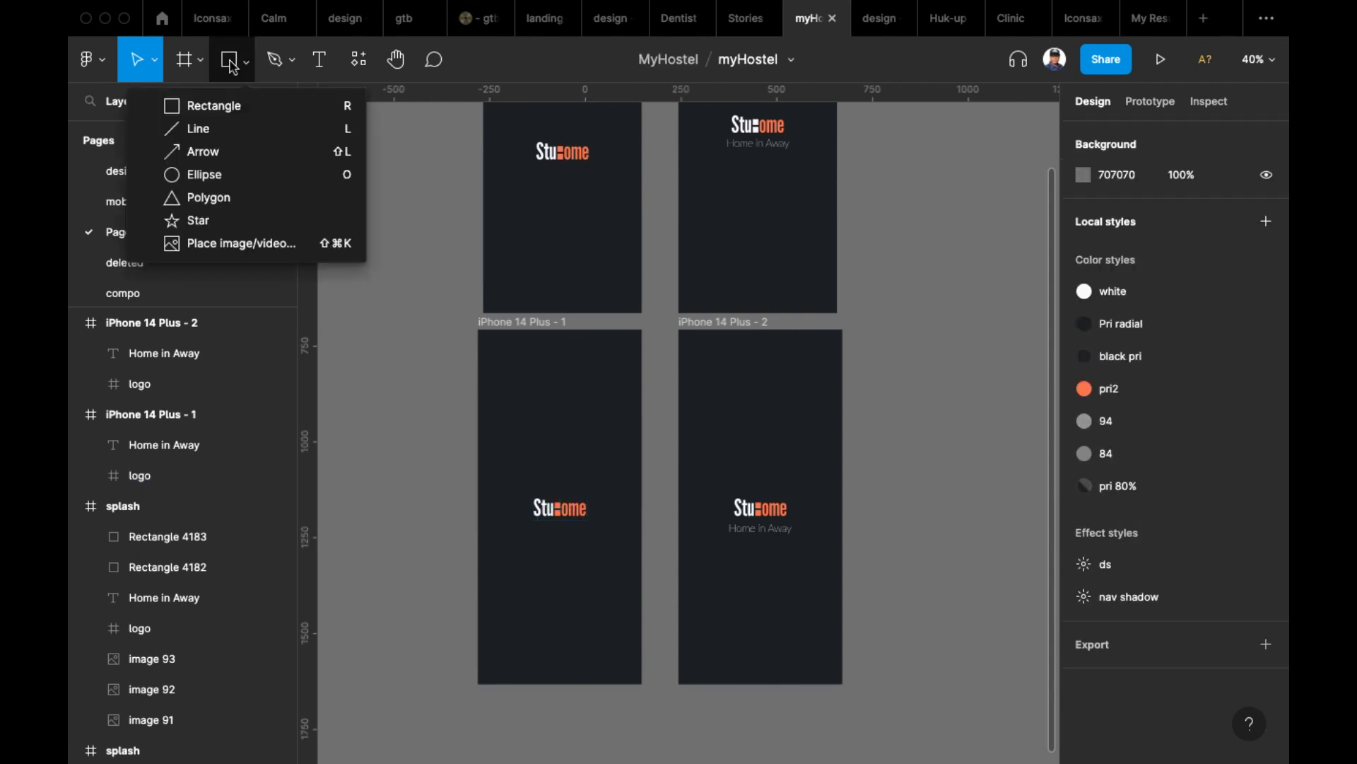
left_click(205, 106)
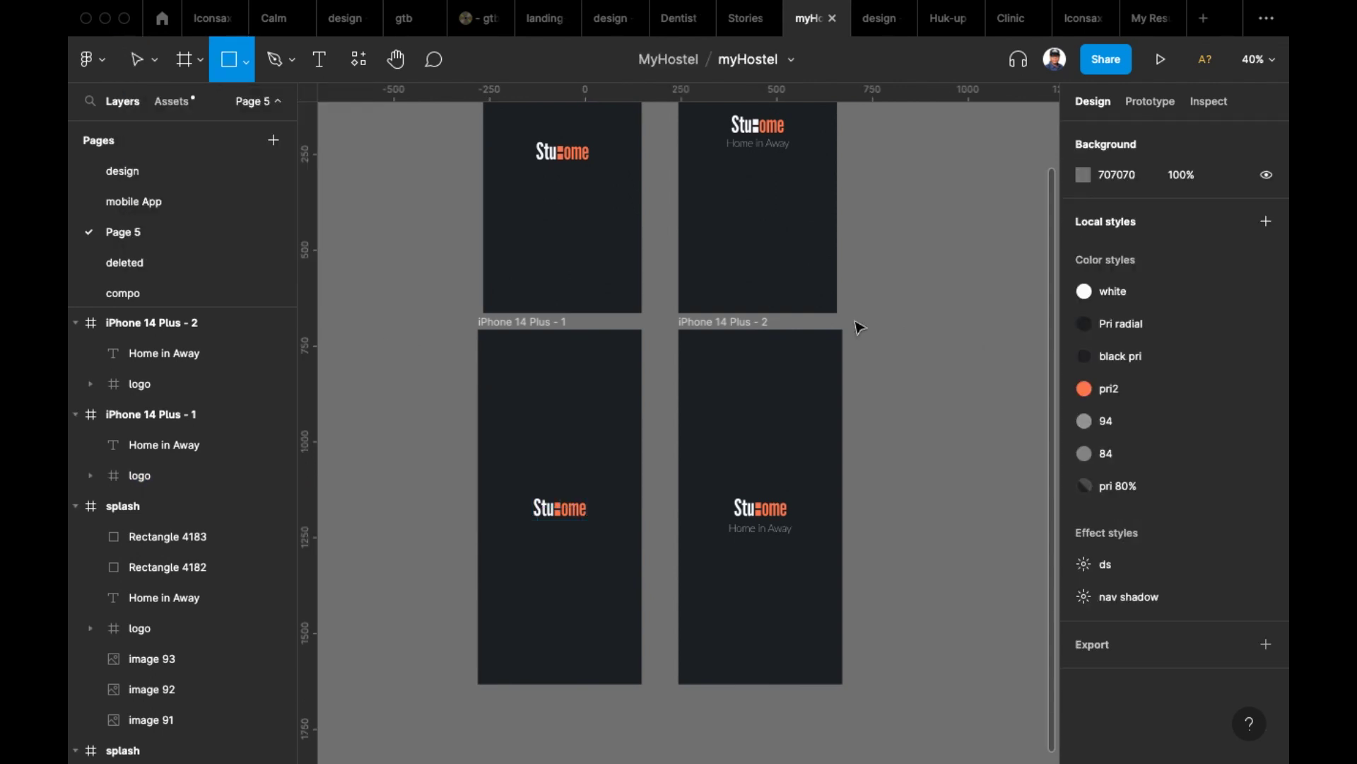
scroll(883, 383, "right", 3)
left_click_drag(793, 301, 905, 656)
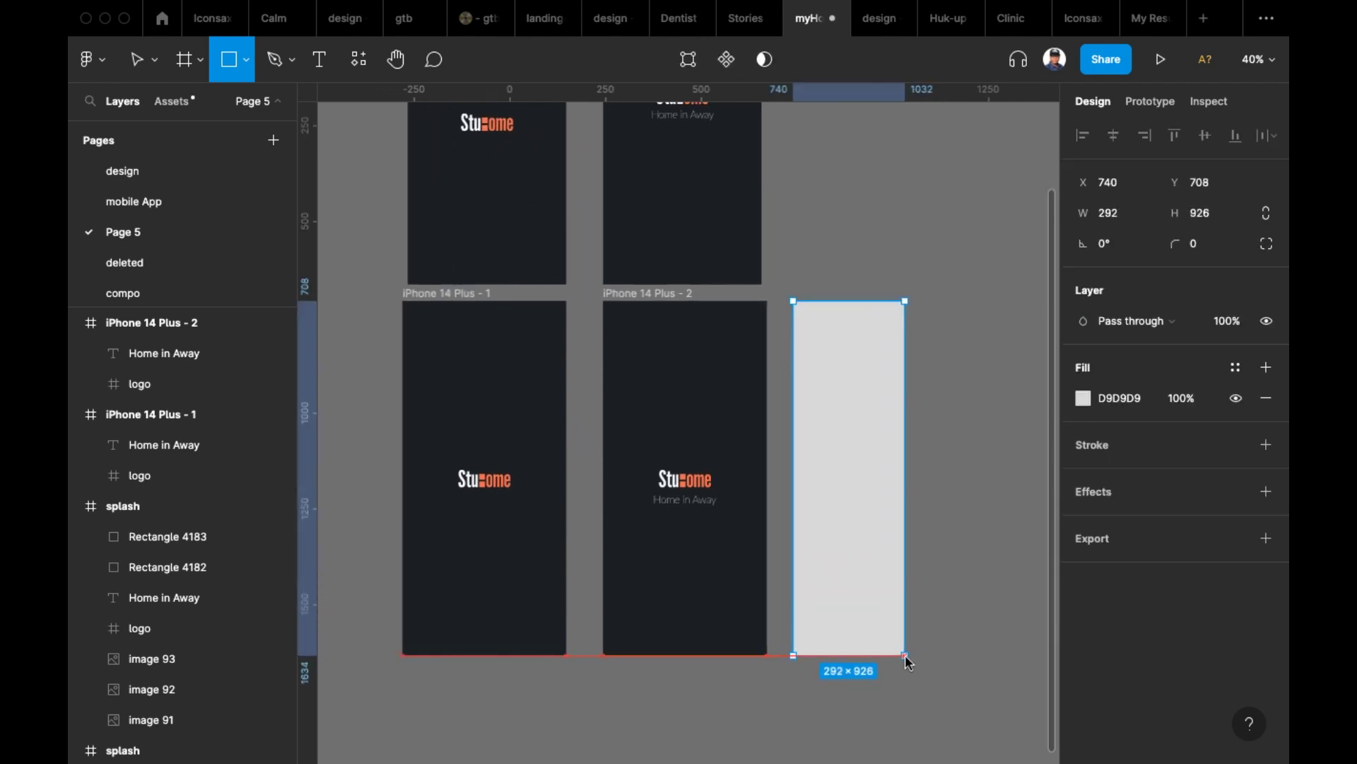
left_click_drag(852, 295, 850, 306)
scroll(862, 396, "right", 1)
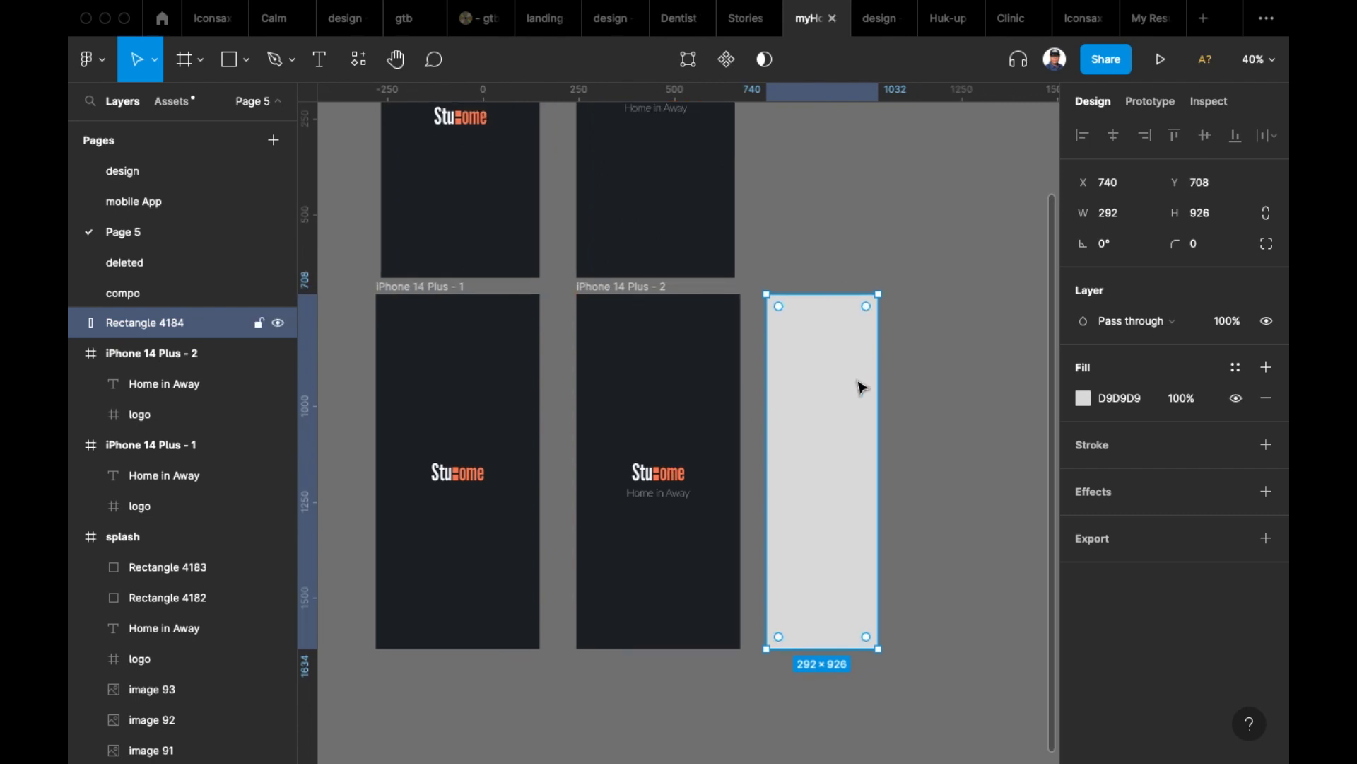
- Widen the rectangle and set its width to 428 to match the iPhone 14 Plus frame
left_click_drag(878, 395, 953, 404)
key("super+shift+Left")
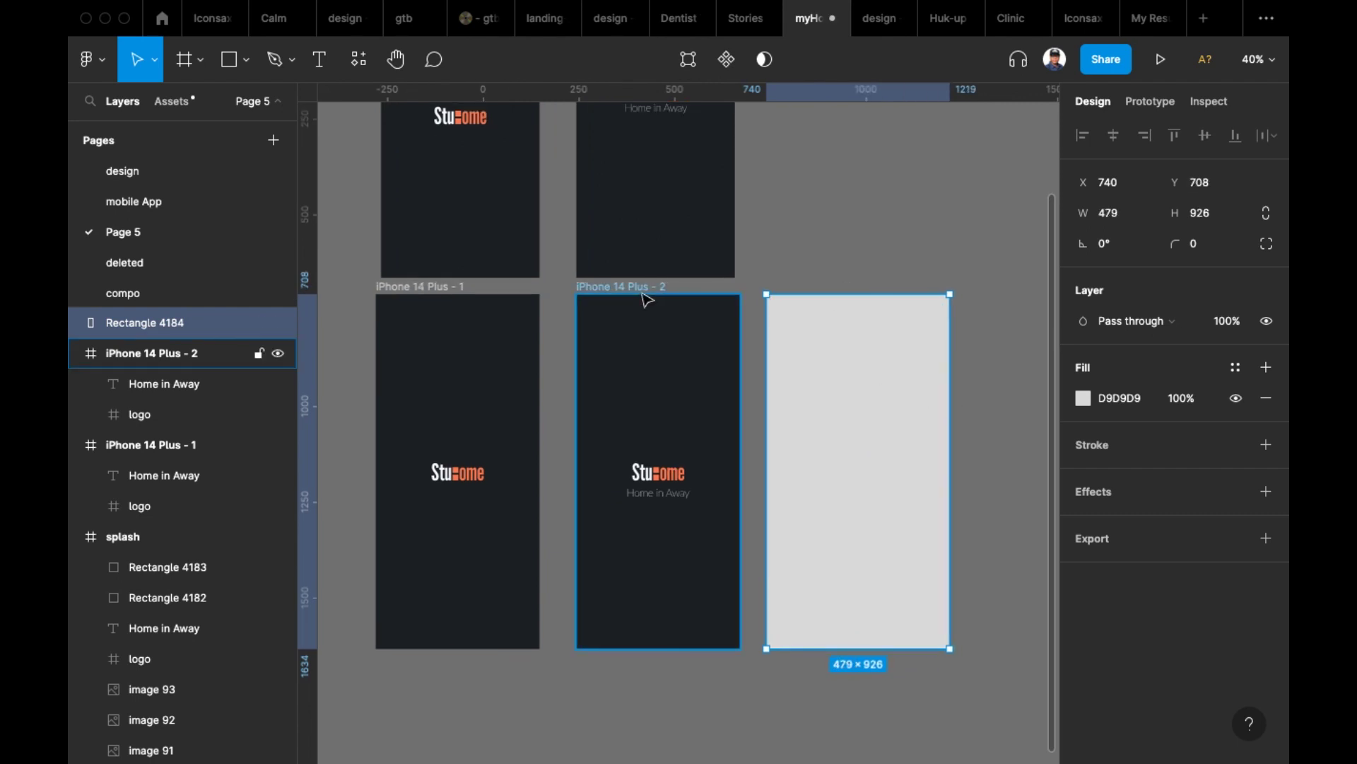
key("Tab")
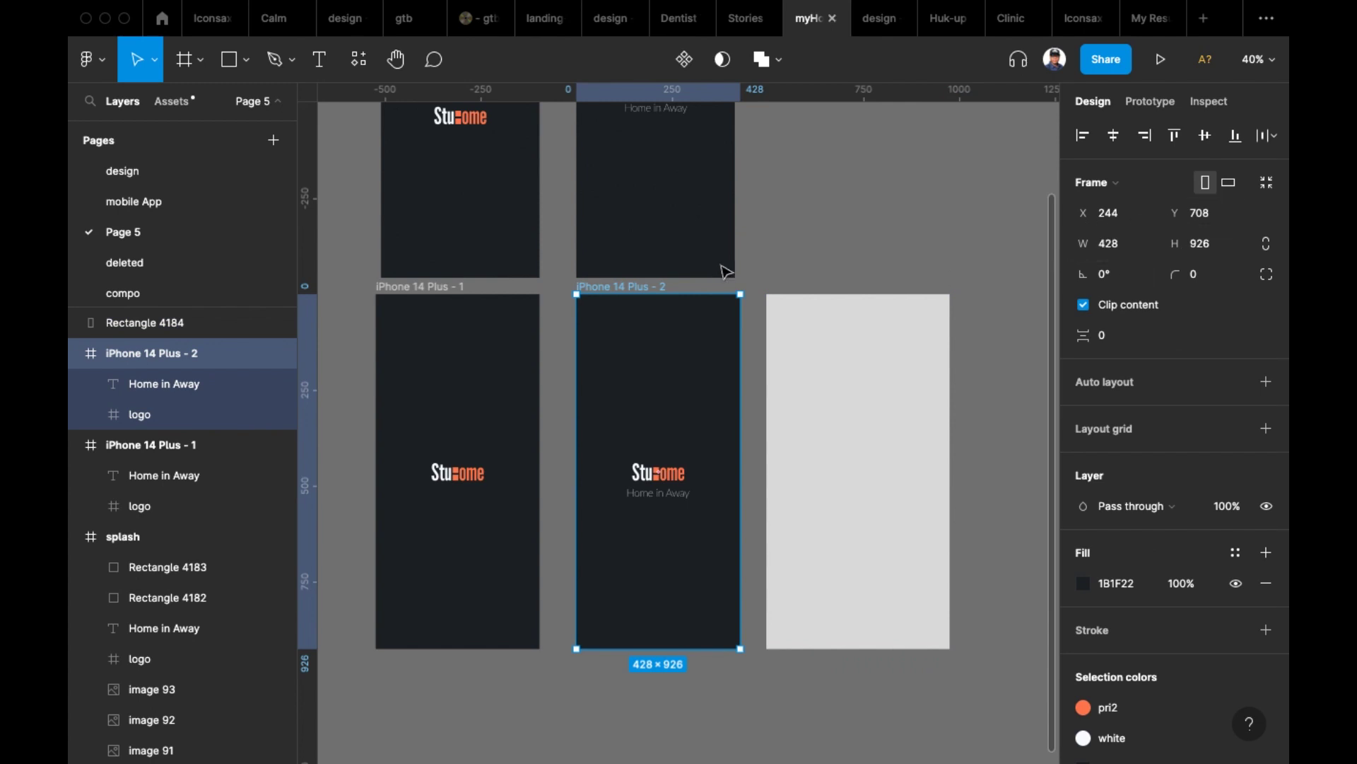
left_click(800, 342)
left_click(1124, 222)
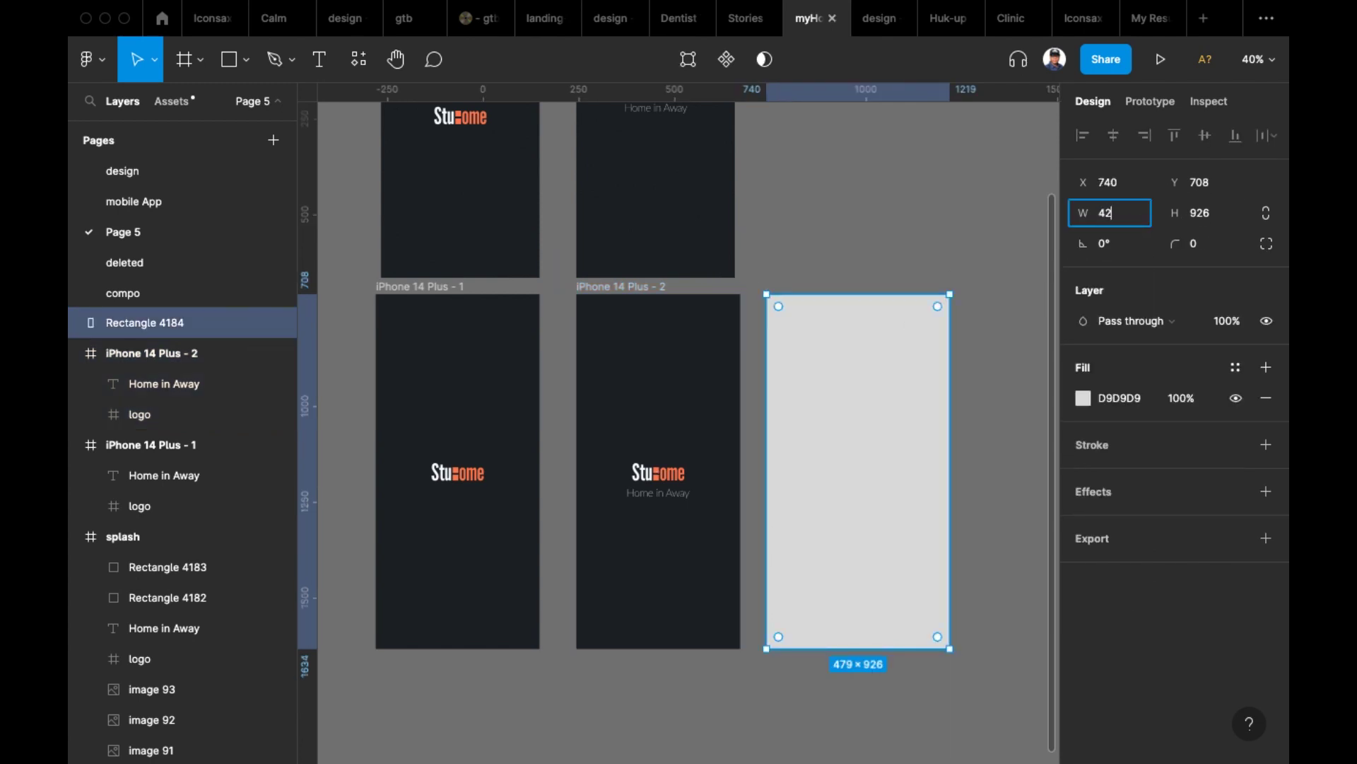
type("428")
key("Return")
key("Escape")
- Edit the rectangle's vector points and delete its upper-left corner point to turn the shape into a right triangle
left_click(792, 382)
key("Return")
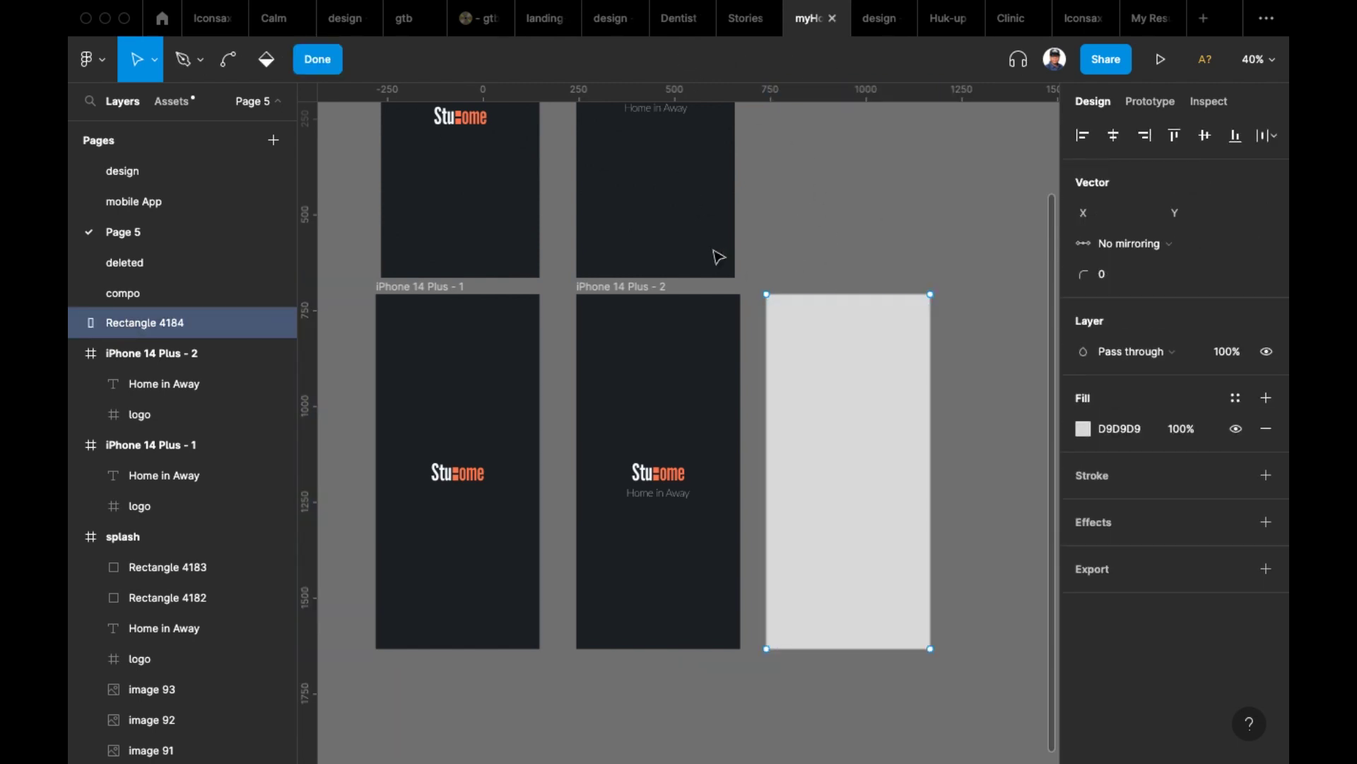
left_click(766, 294)
key("Delete")
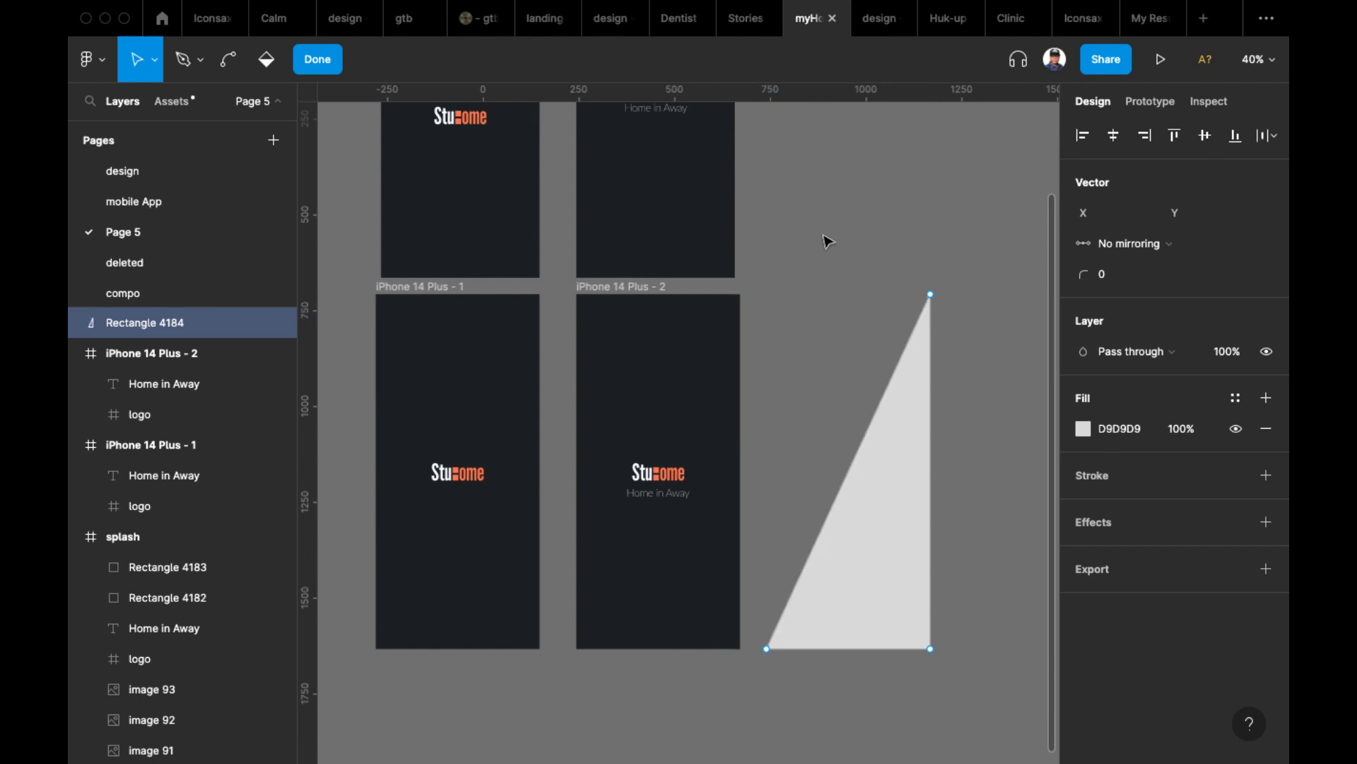
- Move the triangle into the iPhone 14 Plus - 1 frame and align it to the frame's vertical and horizontal centres
key("Escape")
scroll(870, 222, "left", 2)
scroll(869, 222, "down", 1)
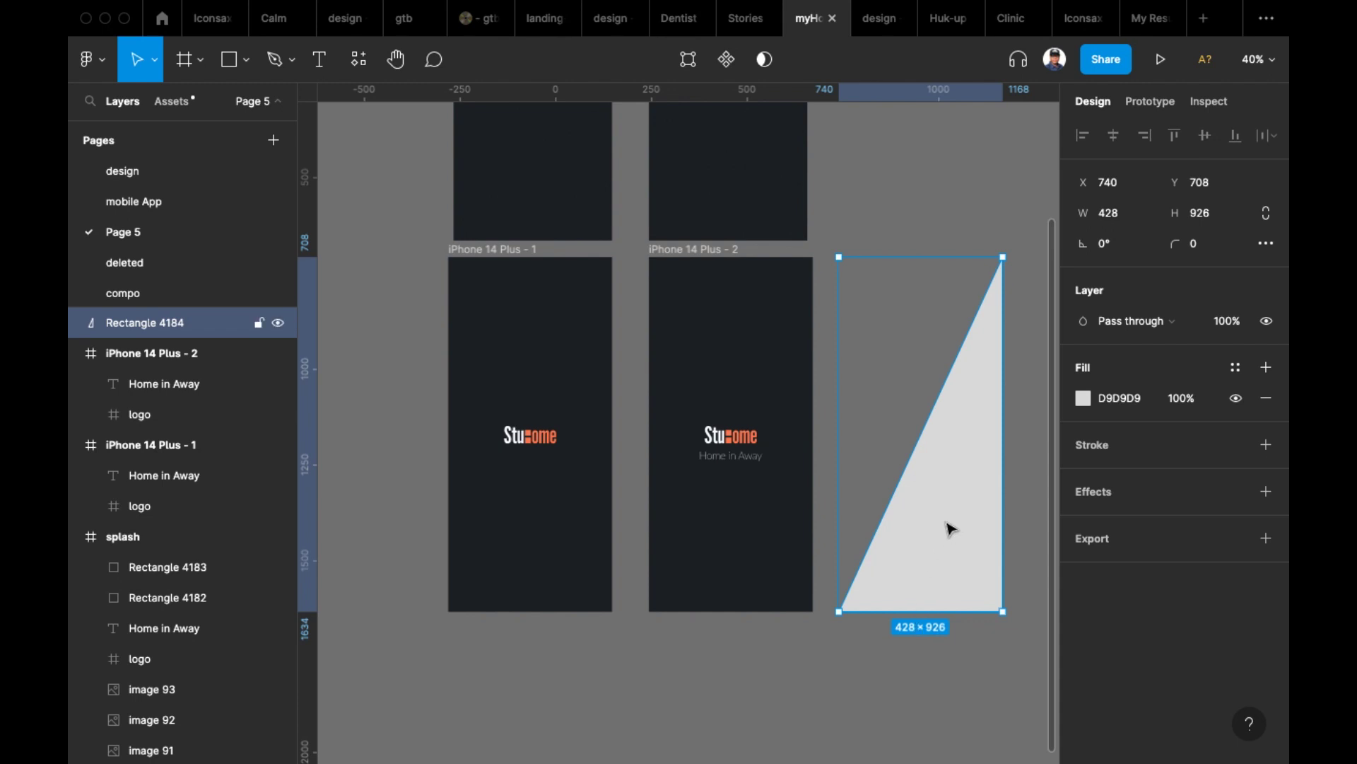
scroll(947, 526, "down", 2)
left_click_drag(936, 524, 769, 633)
scroll(849, 451, "down", 4)
scroll(848, 451, "left", 2)
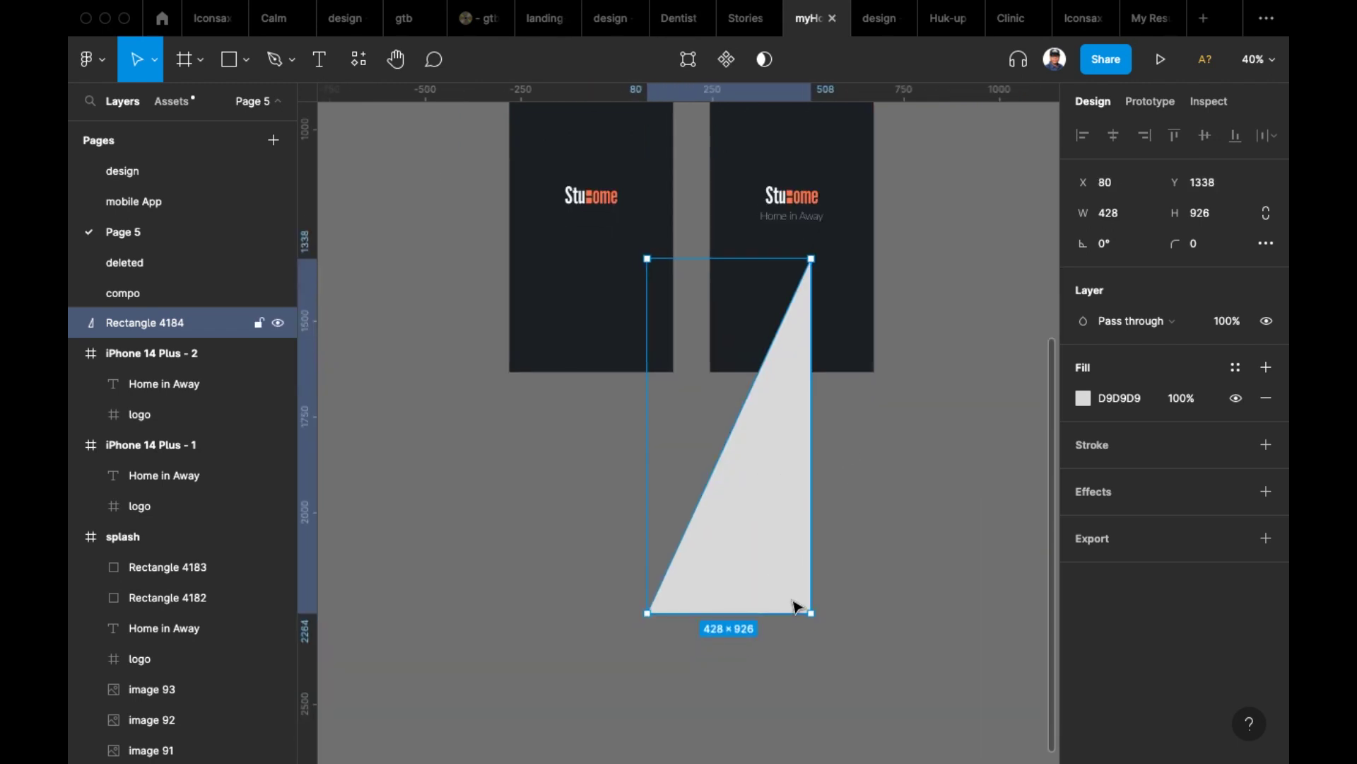
left_click_drag(781, 589, 619, 342)
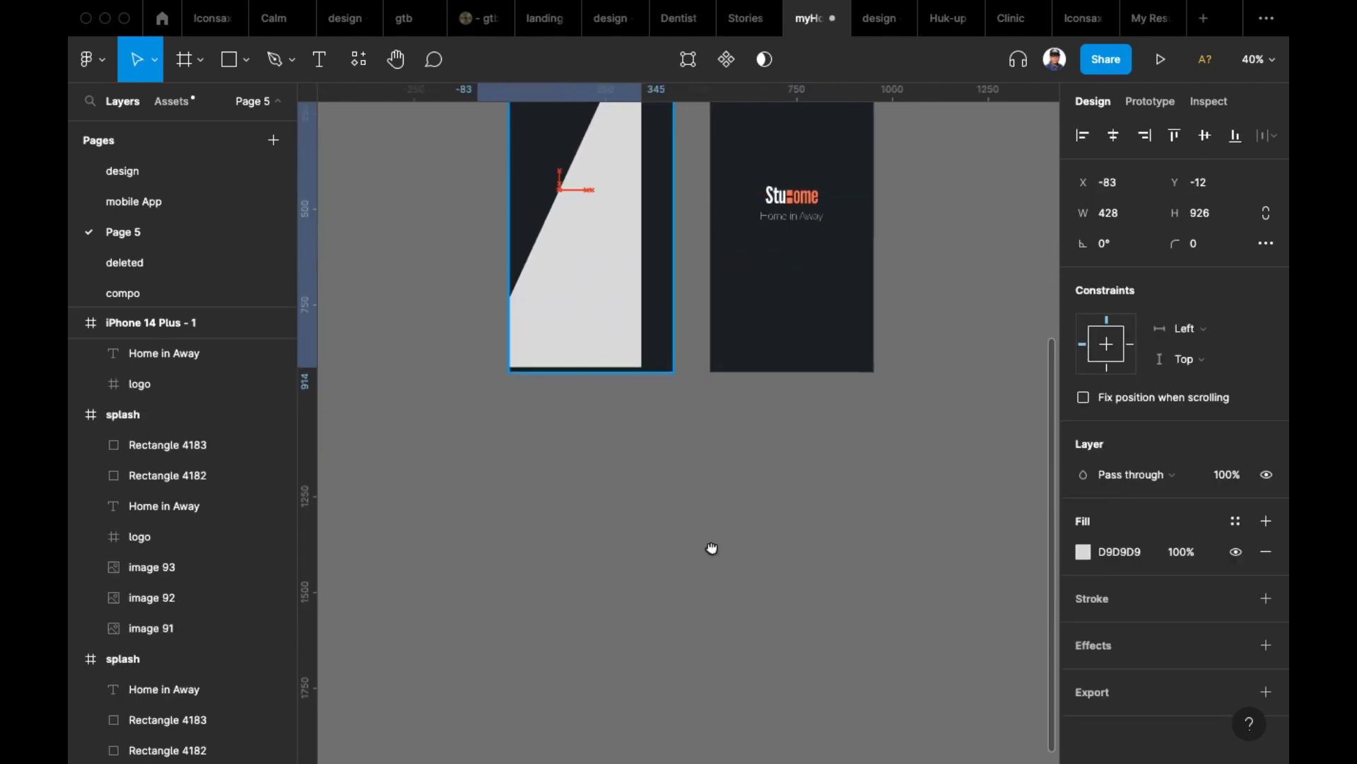
scroll(710, 488, "up", 3)
scroll(711, 488, "left", 2)
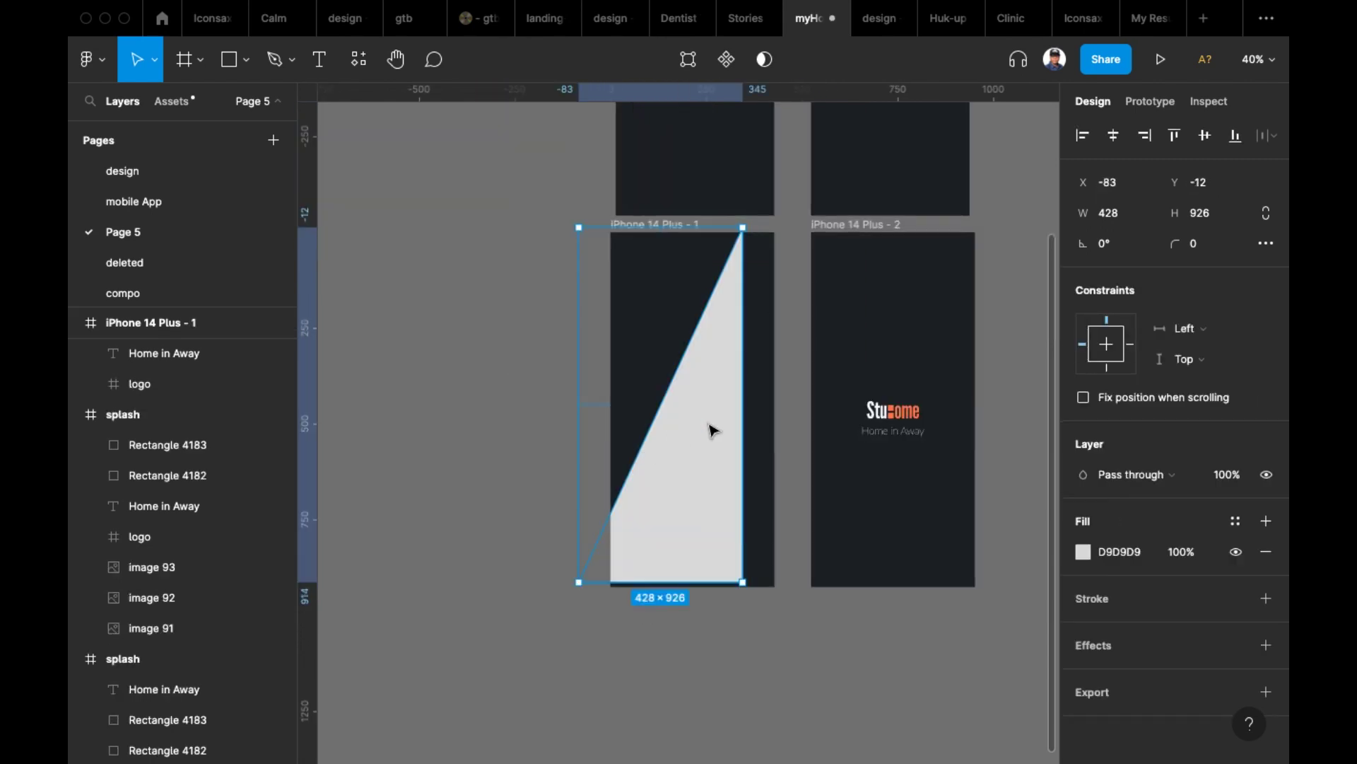
left_click(1205, 135)
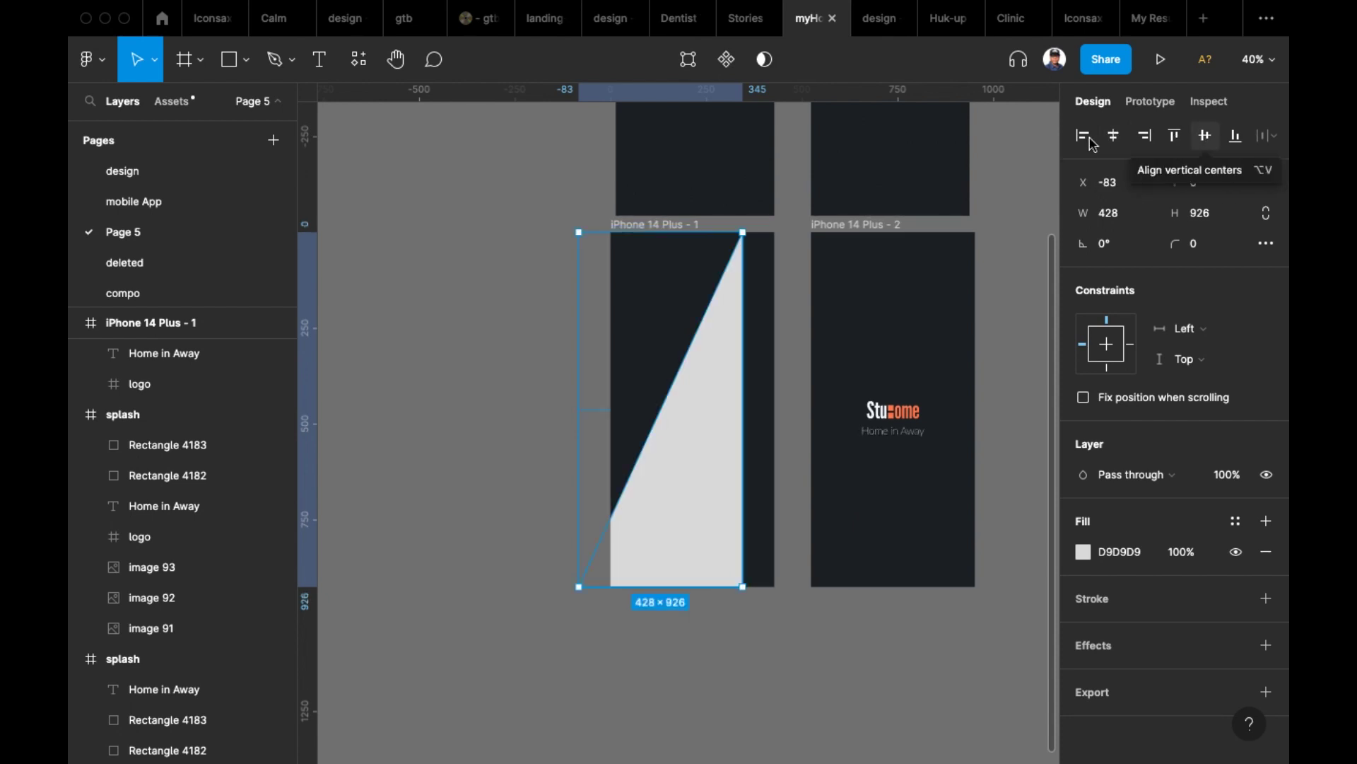
left_click(1113, 136)
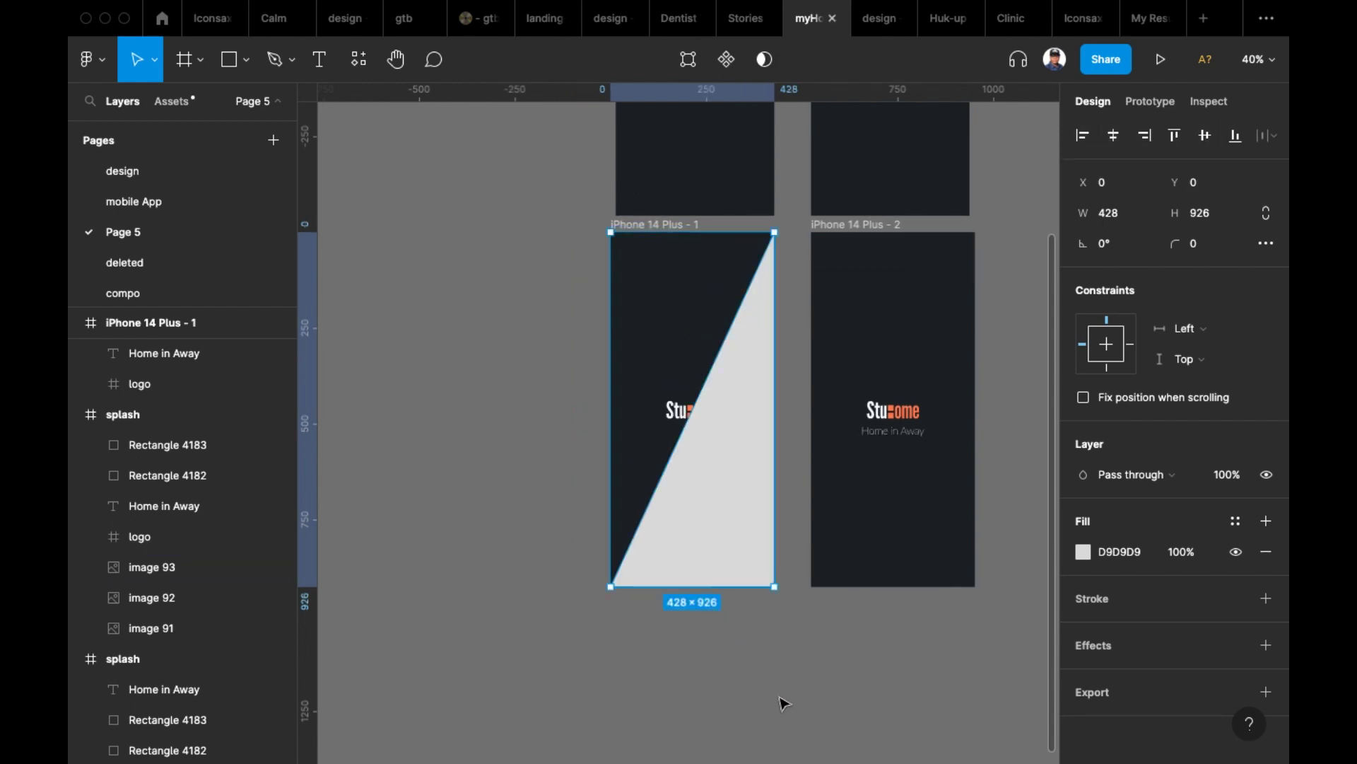
- Set the layer opacity of the triangle in the iPhone 14 Plus - 1 frame to 30%
left_click(1191, 554)
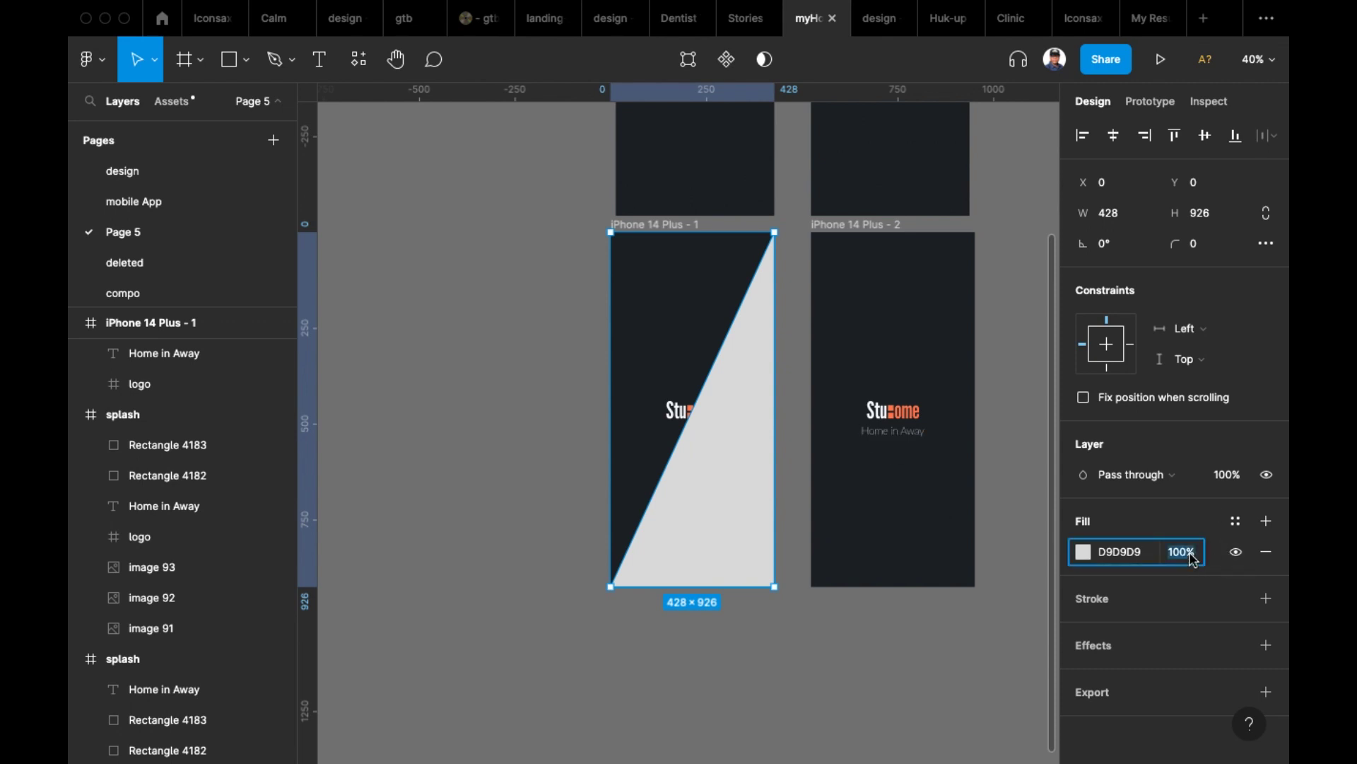
left_click(1242, 484)
type("30")
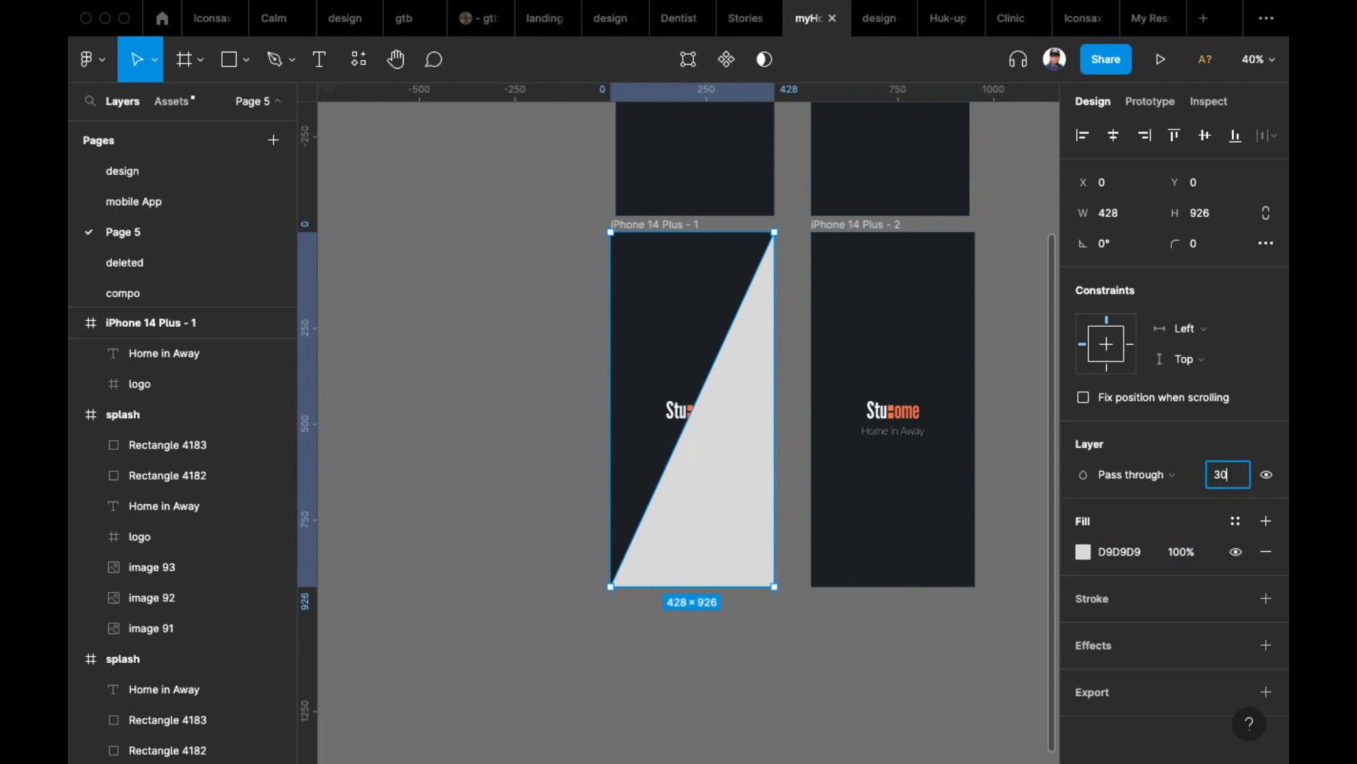
key("Return")
- Set the layer opacity of the triangle in the iPhone 14 Plus - 1 frame to 0%
left_click(1242, 484)
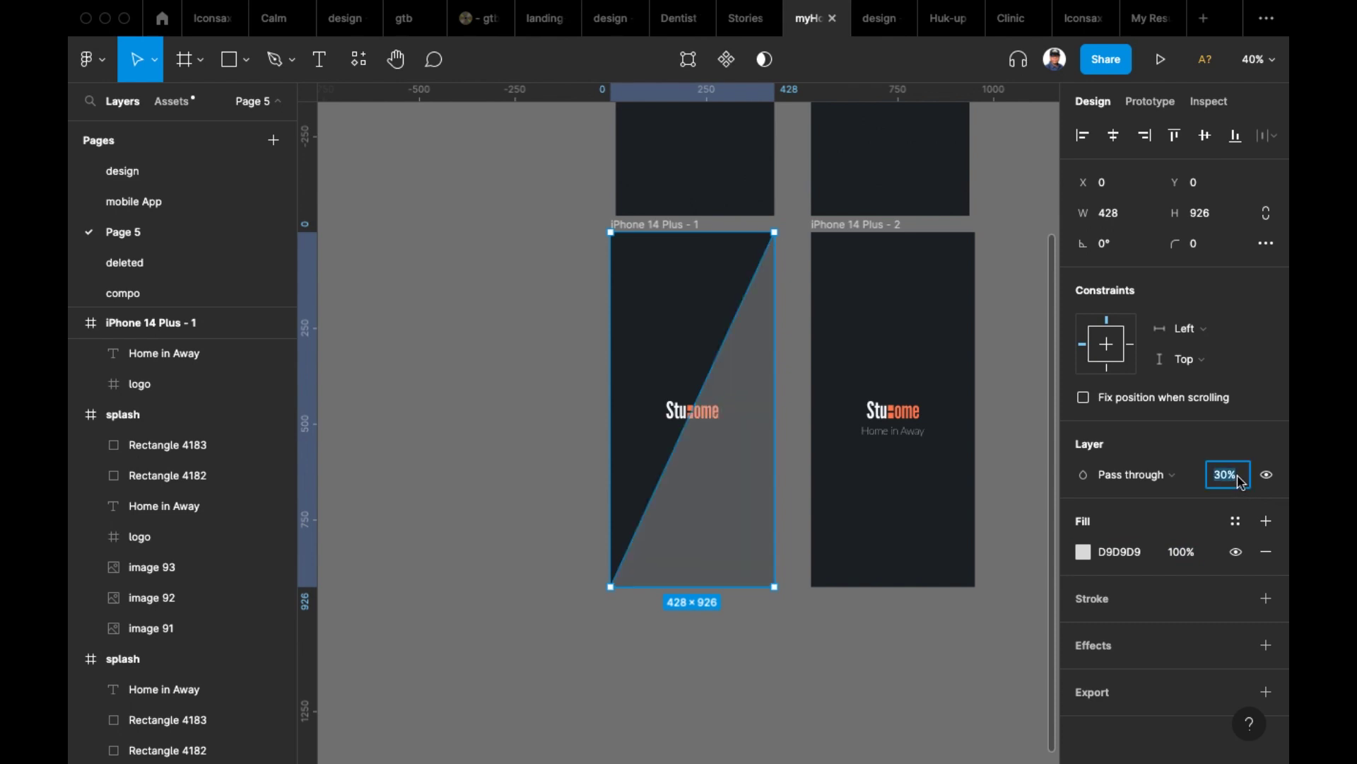
type("1")
key("Escape")
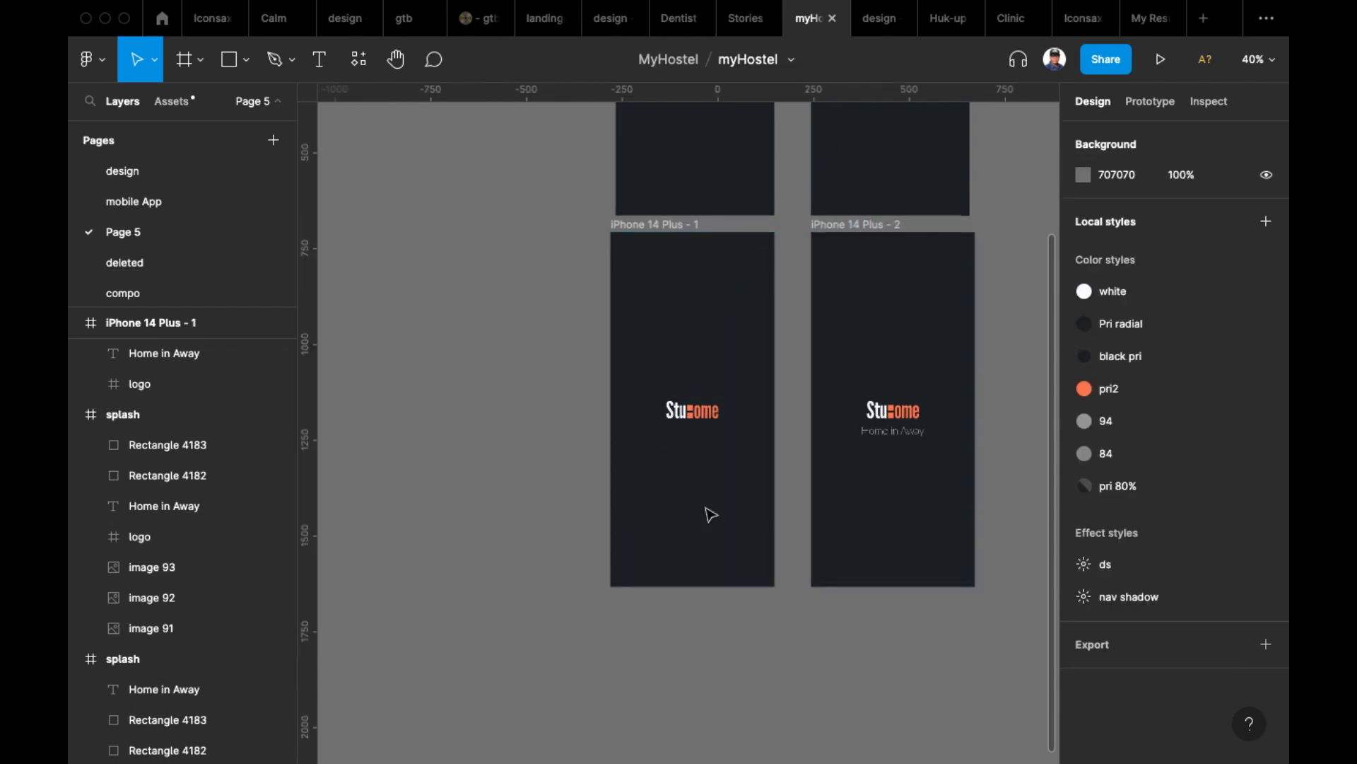
- Shift the transparent triangle left to X -580 so it lies completely outside the iPhone 14 Plus - 1 frame
left_click(711, 514)
key("Return")
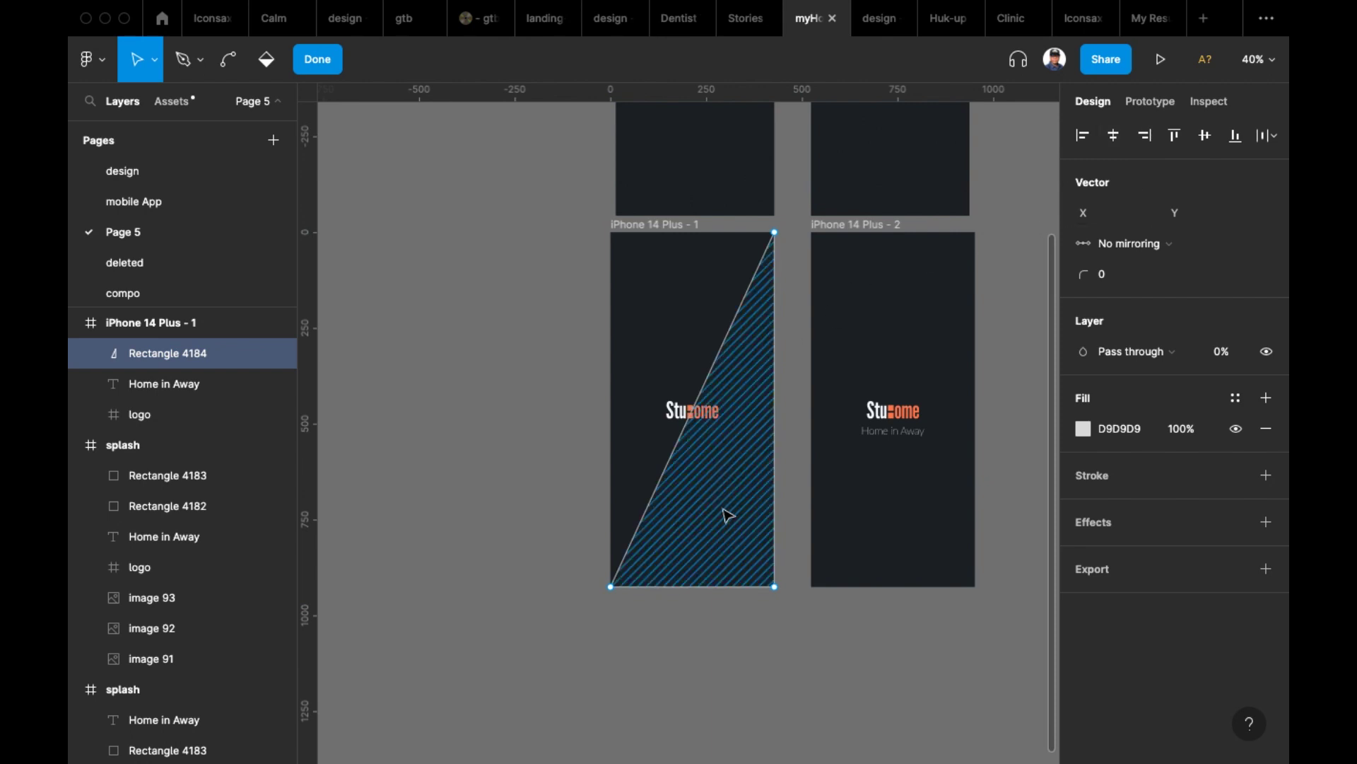
key("Escape")
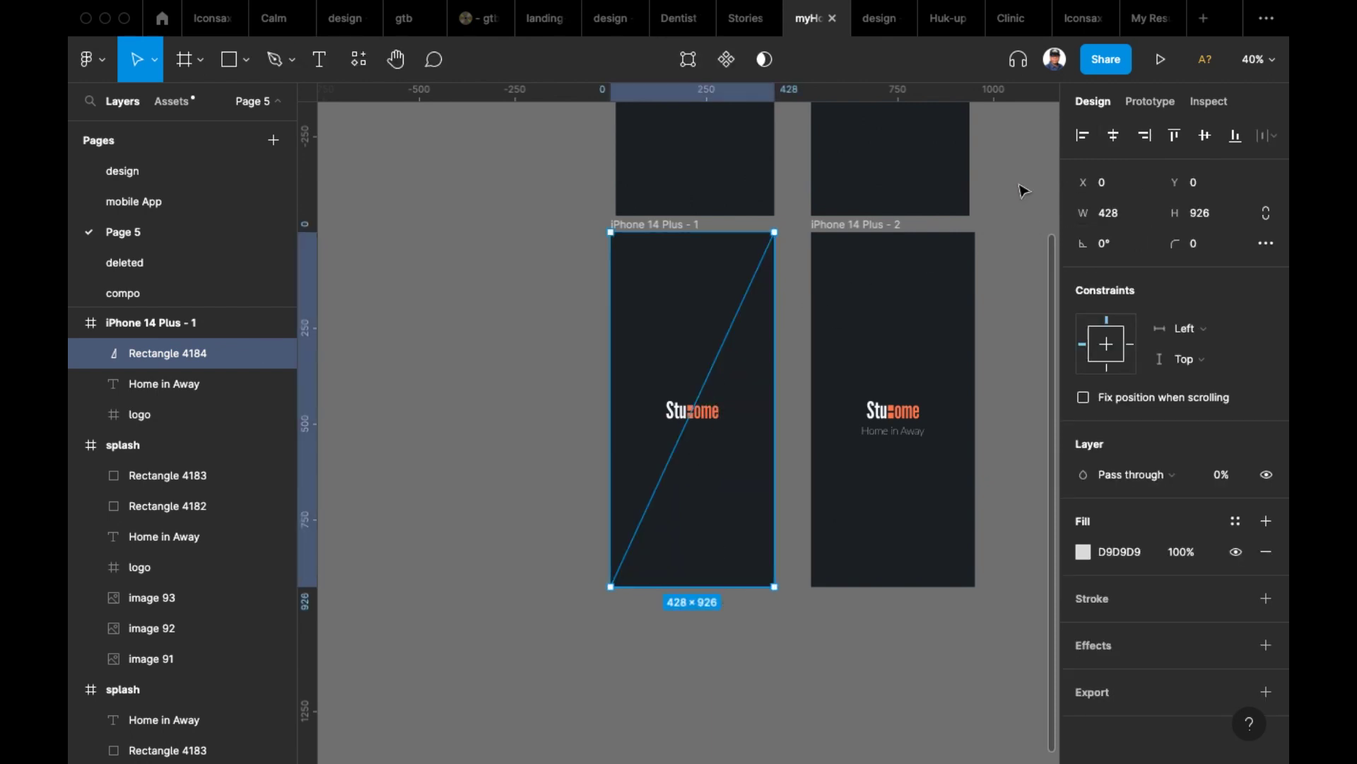
key("shift+Left")
key("shift+Left")
key("shift+Left")
key("shift+Left")
key("shift+Left")
key("shift+Left")
key("shift+Left")
key("shift+Left")
key("shift+Left")
key("shift+Left")
key("shift+Left")
key("shift+Left")
key("shift+Left")
key("shift+Left")
key("shift+Left")
key("shift+Left")
key("shift+Left")
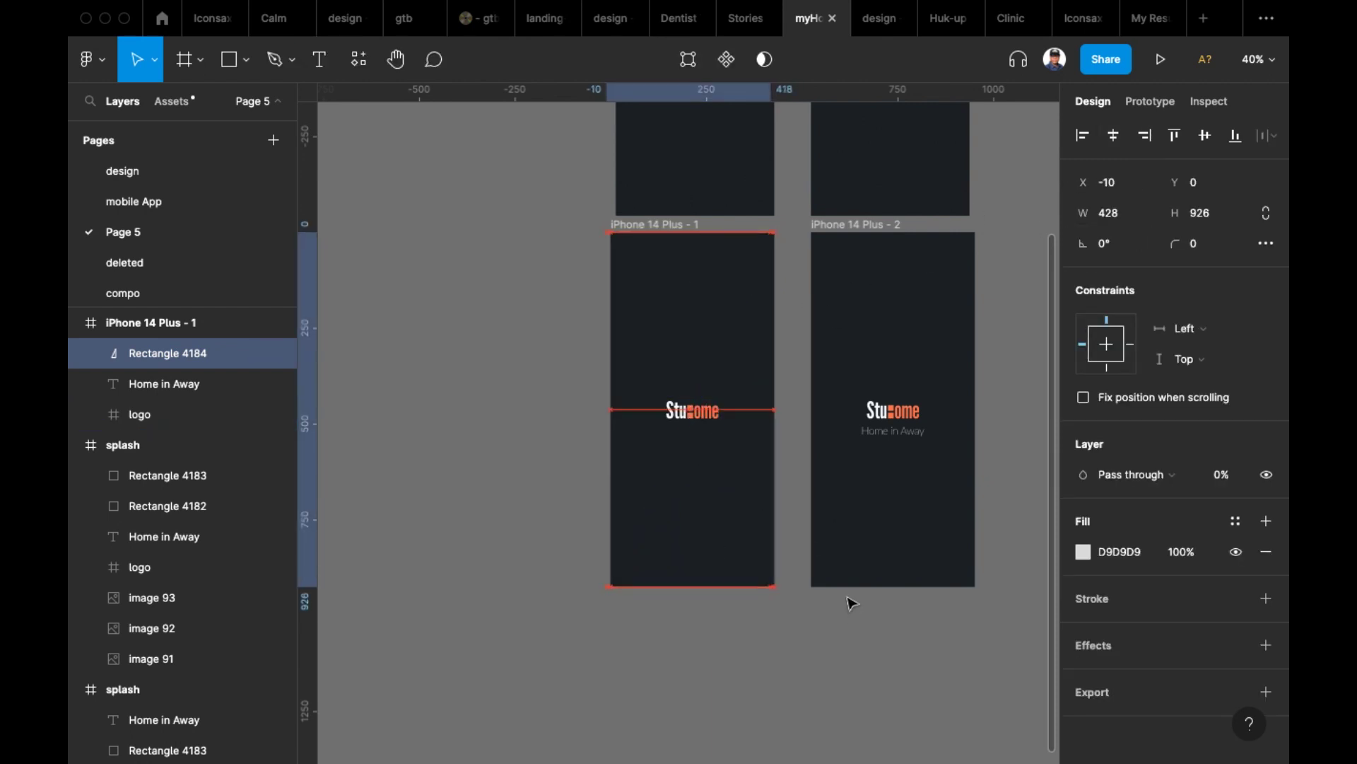
key("shift+Left")
key("shift+Left")
key("shift+Left")
key("shift+Left")
key("shift+Left")
key("shift+Left")
key("shift+Left")
key("shift+Left")
key("shift+Left")
key("shift+Left")
key("shift+Left")
key("shift+Left")
key("shift+Left")
key("shift+Left")
key("shift+Left")
key("shift+Left")
key("shift+Left")
key("shift+Left")
key("shift+Left")
key("shift+Left")
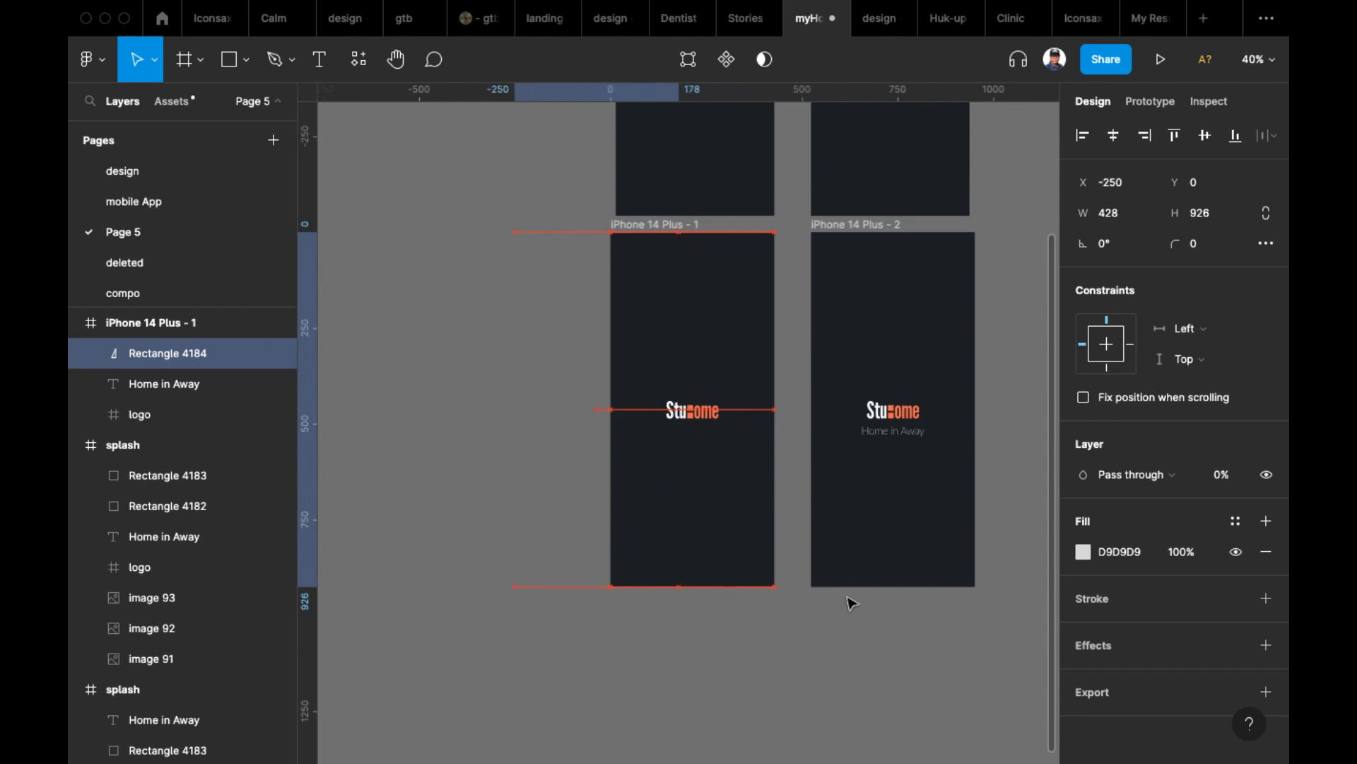
key("shift+Left")
key("shift+Left")
key("shift+Left")
key("shift+Left")
key("shift+Left")
key("shift+Left")
key("shift+Left")
key("shift+Left")
key("shift+Left")
key("shift+Left")
key("shift+Left")
key("shift+Left")
key("shift+Left")
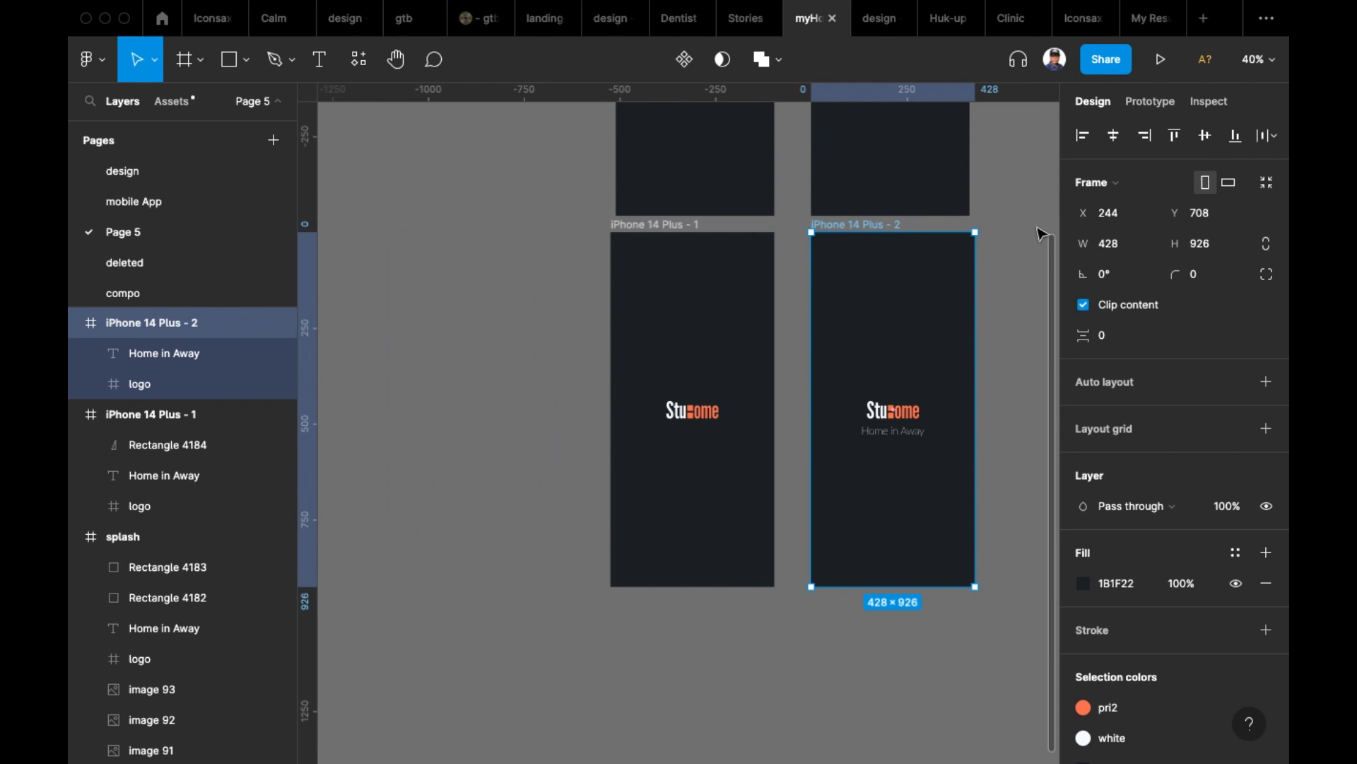
- Paste a copy of the triangle into the iPhone 14 Plus - 2 frame and centre it horizontally
key("ctrl+v")
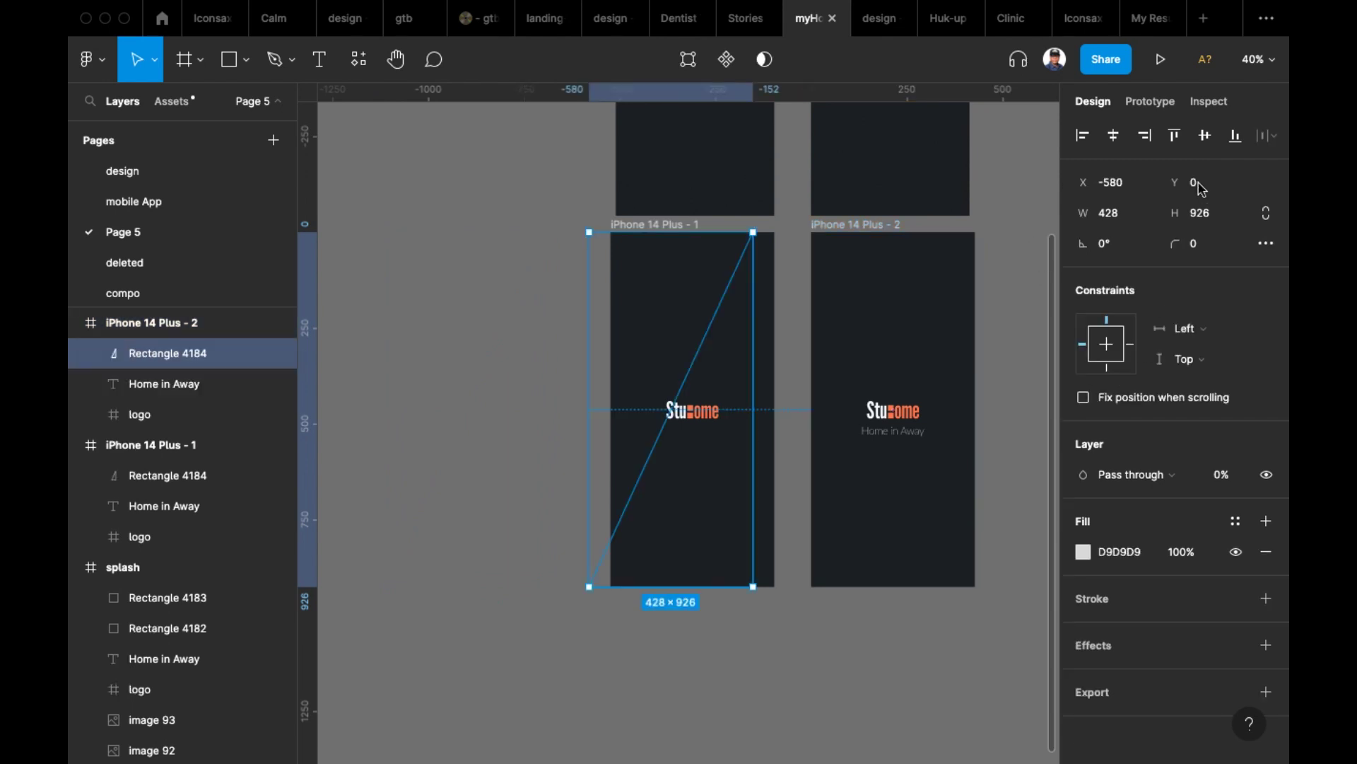
left_click(1113, 135)
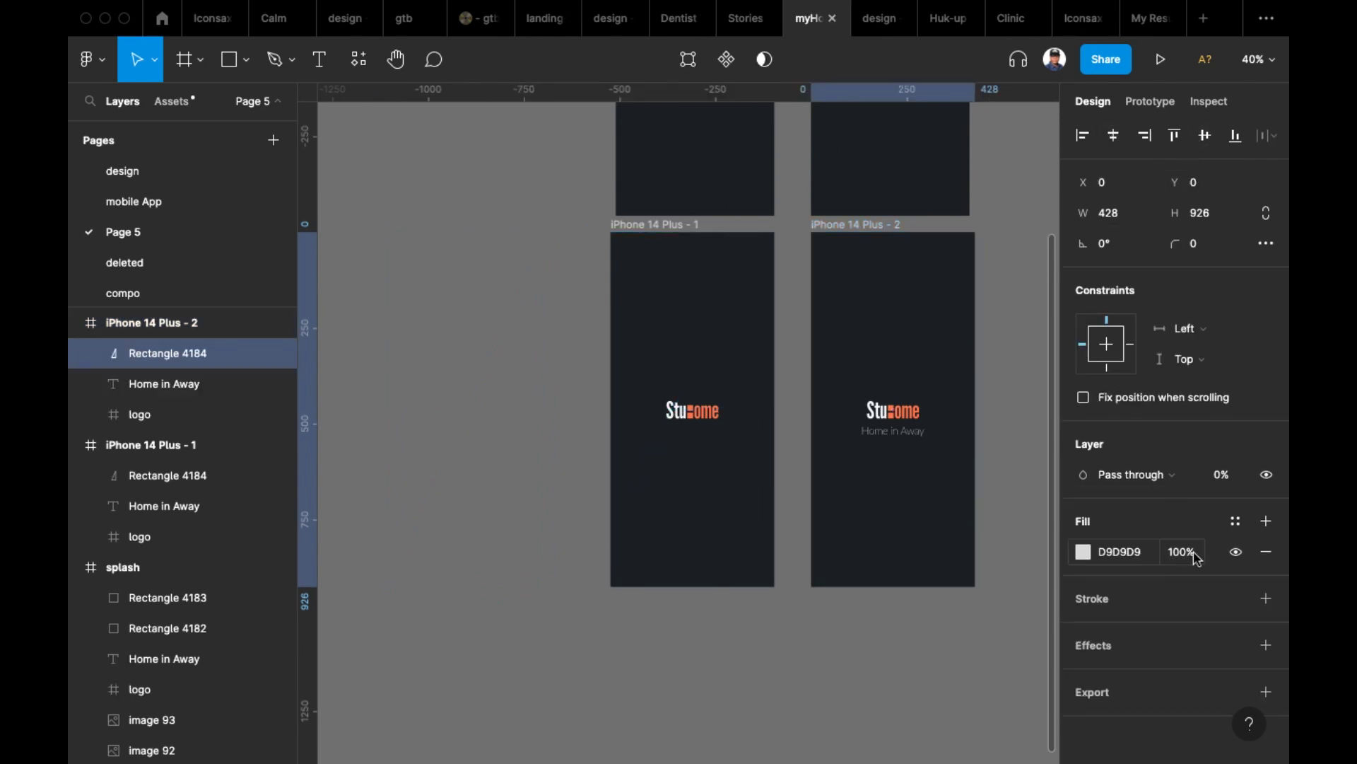
- Set the layer opacity of the triangle copy in the iPhone 14 Plus - 2 frame to 30%
left_click(1228, 480)
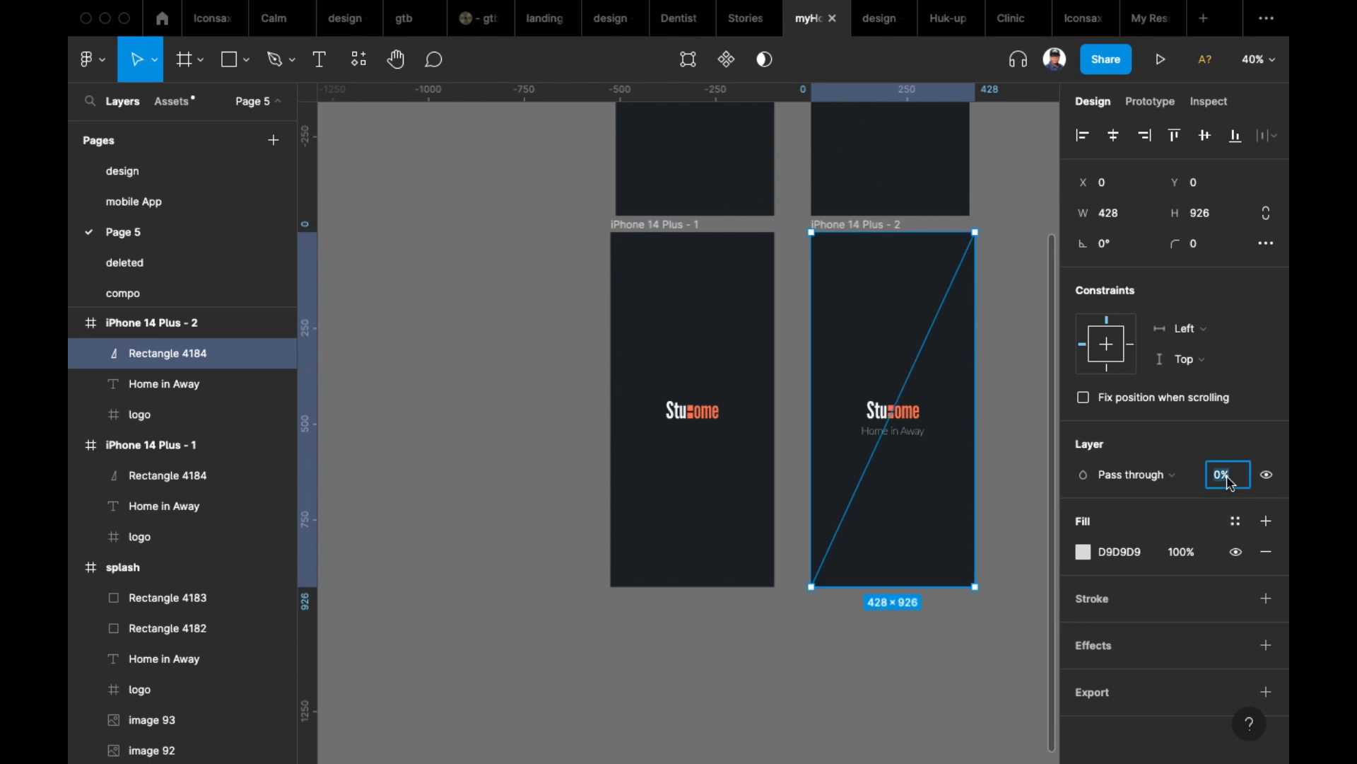
type("30")
key("Return")
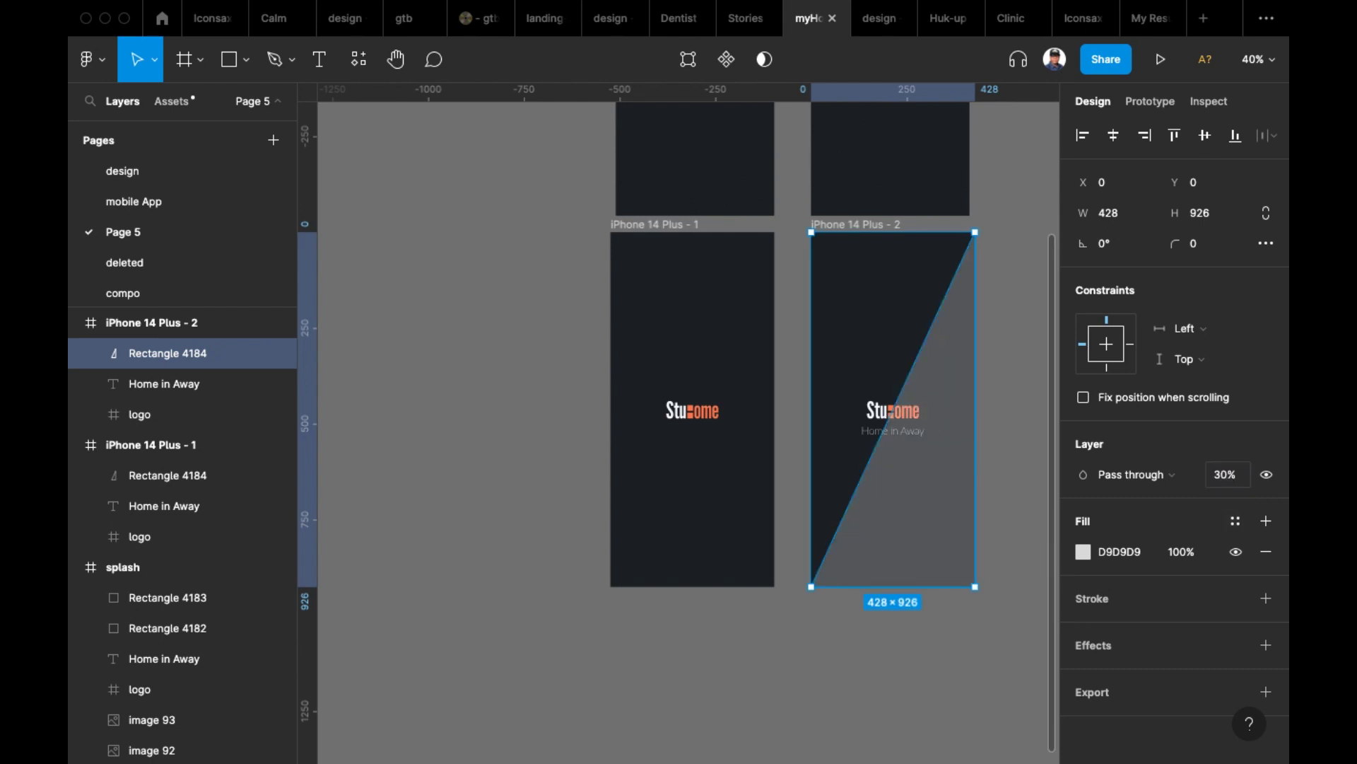
- Shift the triangle copy right to X 510 so it lies completely outside the iPhone 14 Plus - 2 frame
scroll(889, 529, "right", 3)
key("shift+Right")
key("shift+Right")
key("shift+Right")
key("shift+Right")
key("shift+Right")
key("shift+Right")
key("shift+Right")
key("shift+Right")
key("shift+Right")
key("shift+Right")
key("shift+Right")
key("shift+Right")
key("shift+Right")
key("shift+Right")
key("shift+Right")
key("shift+Right")
key("shift+Right")
key("shift+Right")
key("shift+Right")
key("shift+Right")
key("shift+Right")
key("shift+Right")
key("shift+Right")
key("shift+Right")
key("shift+Right")
key("shift+Right")
key("shift+Right")
key("shift+Right")
key("shift+Right")
key("shift+Right")
key("shift+Right")
key("shift+Right")
key("shift+Right")
key("shift+Right")
key("shift+Right")
key("shift+Right")
key("shift+Right")
key("shift+Right")
key("shift+Right")
key("shift+Right")
key("shift+Right")
key("shift+Right")
key("shift+Right")
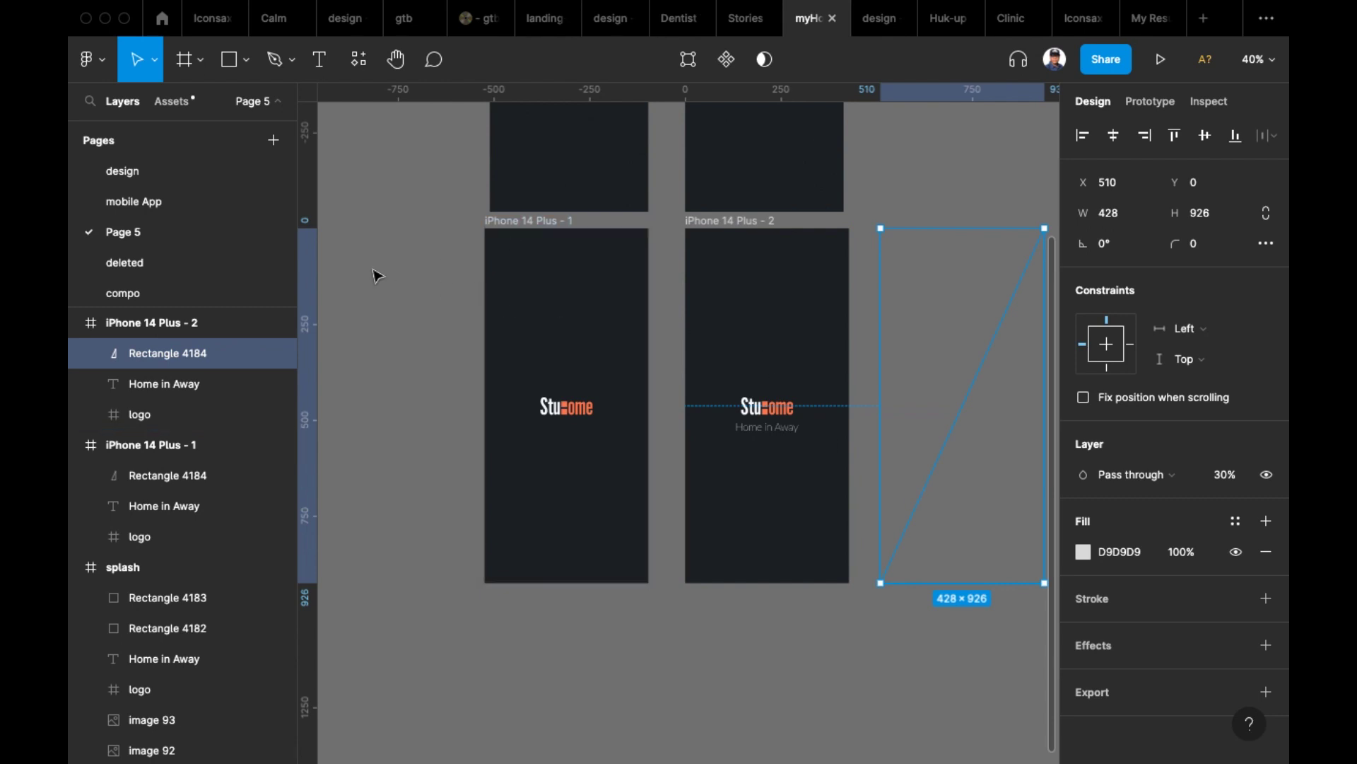
- Draw a 124 × 124 square near the top of the iPhone 14 Plus - 1 frame and duplicate it alongside with a gap of about 45
scroll(382, 278, "up", 2)
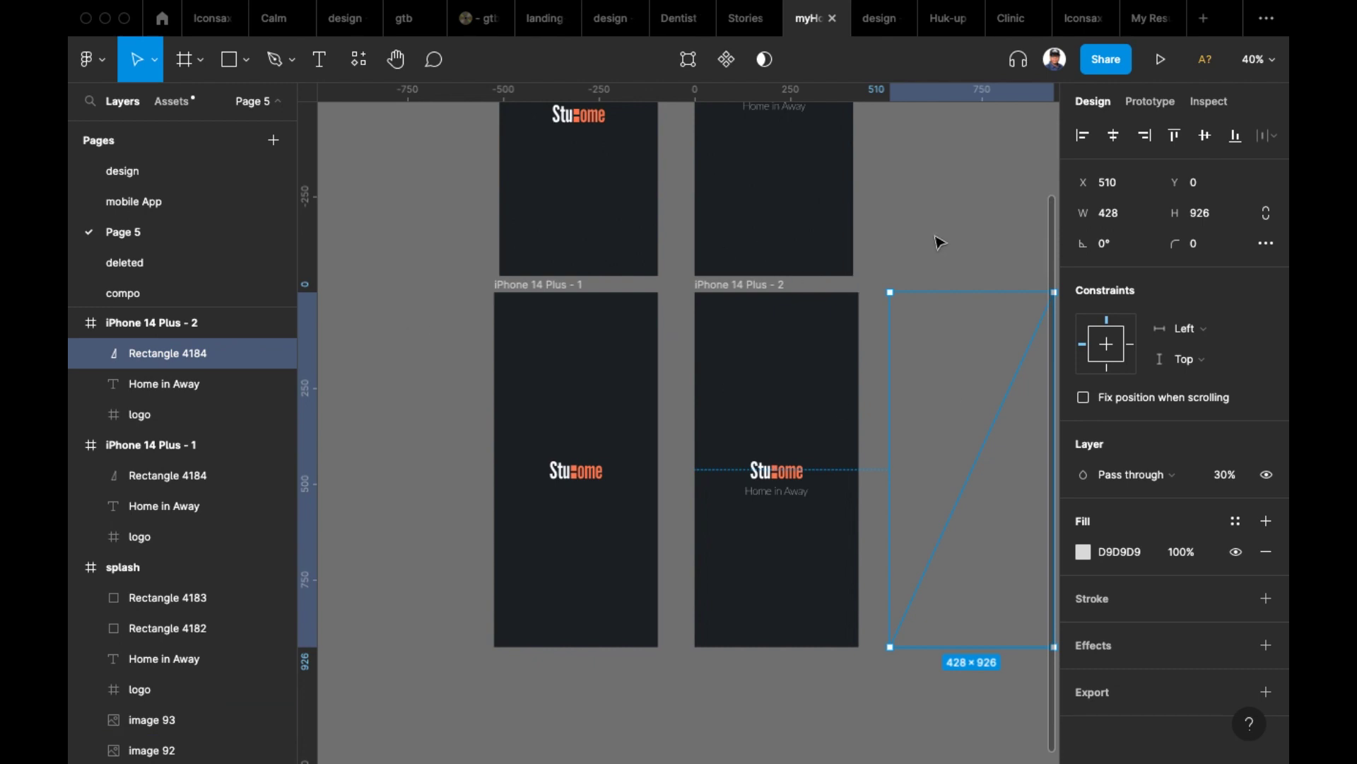
scroll(885, 235, "up", 1)
scroll(885, 234, "right", 1)
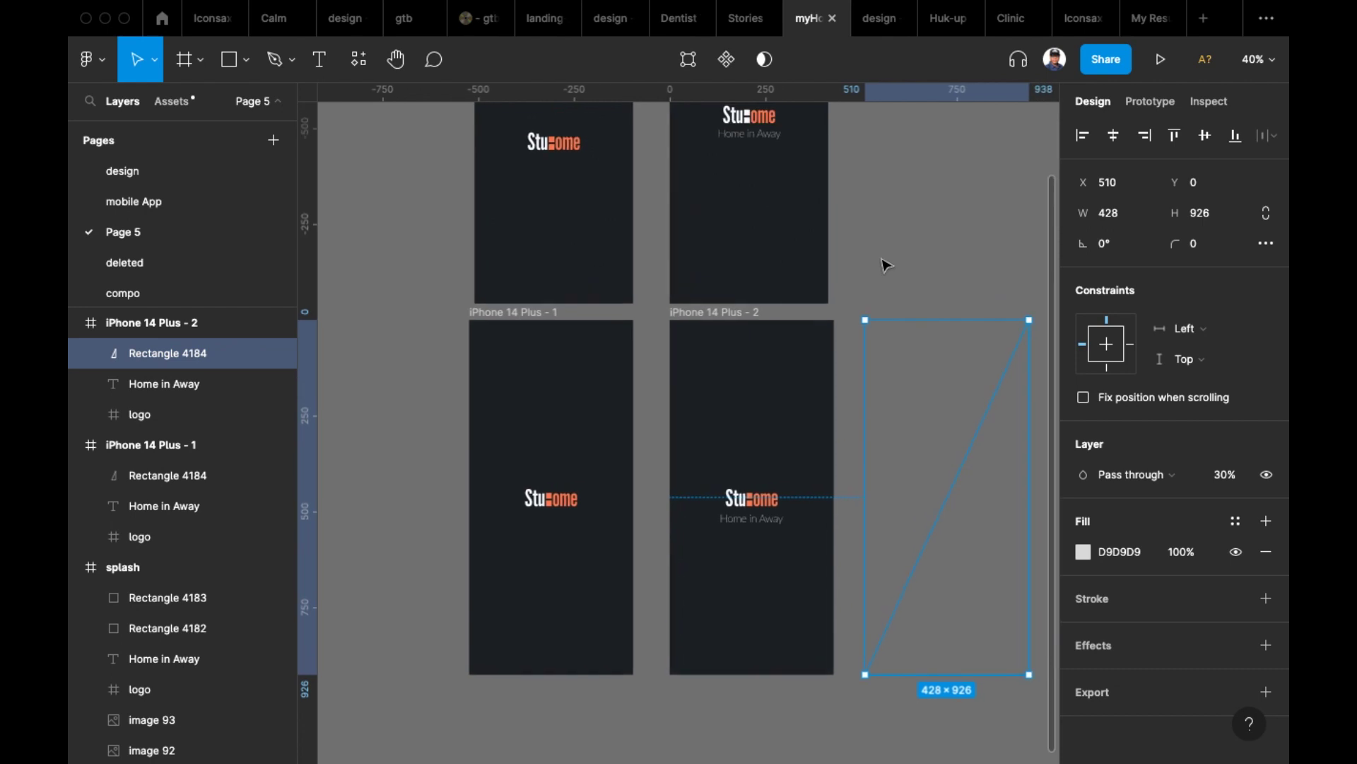
left_click(927, 280)
scroll(923, 279, "left", 1)
scroll(923, 279, "up", 1)
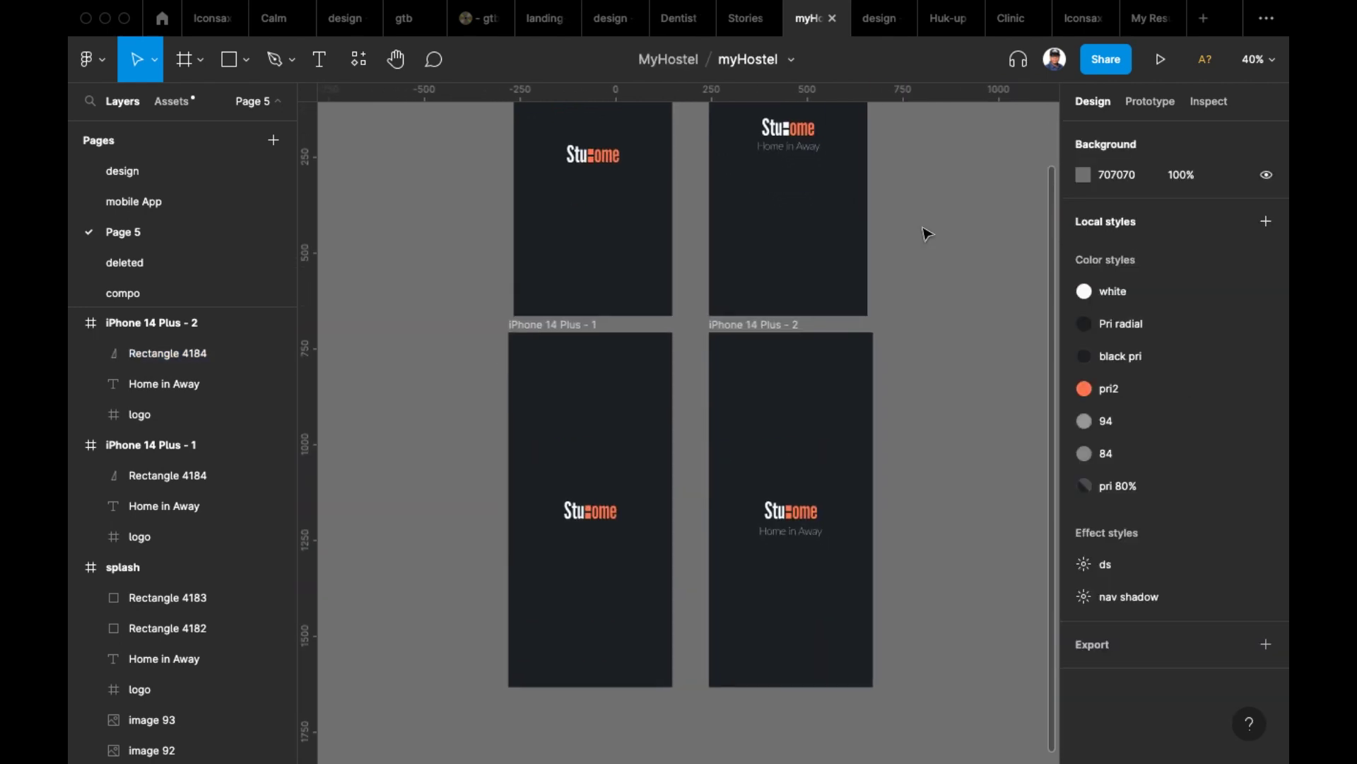
left_click(229, 59)
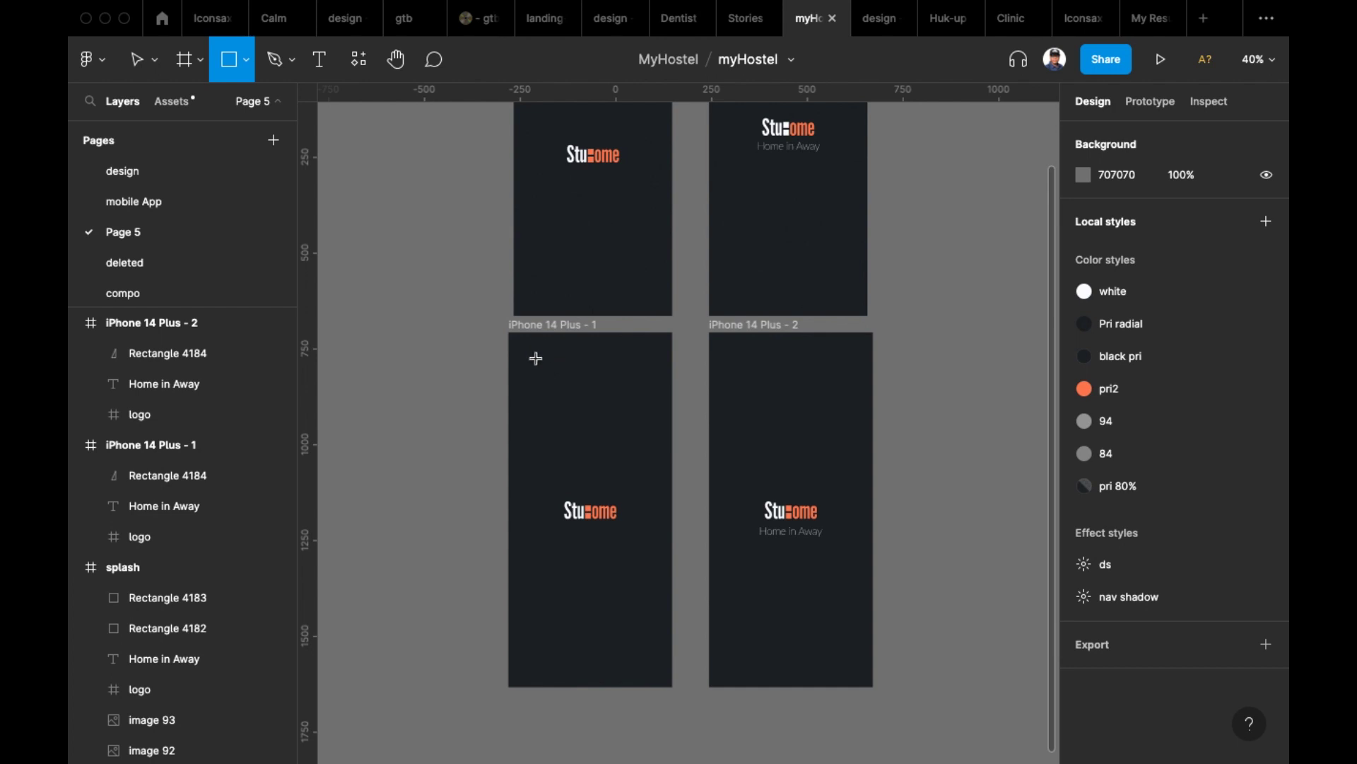
mouse_move(577, 395)
left_mouse_down()
mouse_move(521, 338)
mouse_move(621, 376)
left_mouse_up()
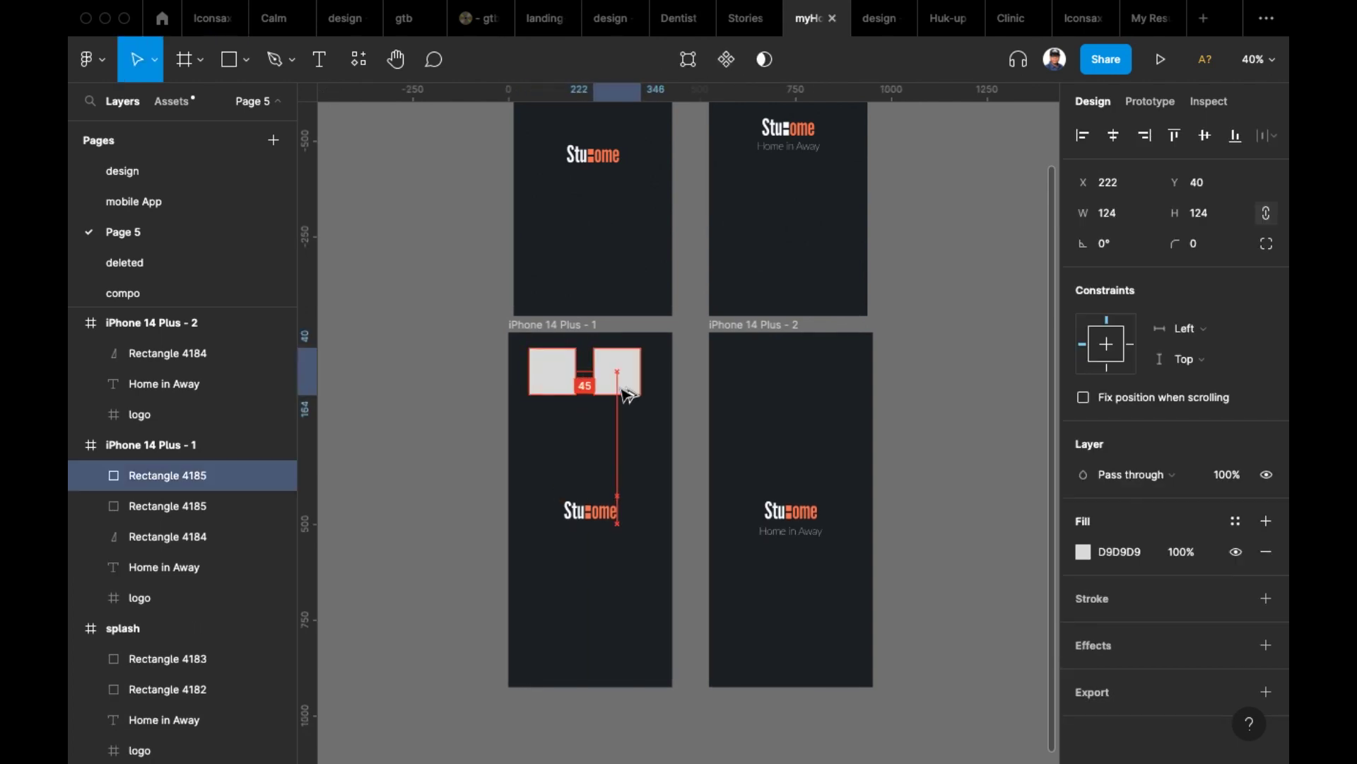
- Batch-rename the two squares with the pattern rectangle$NN in descending order, giving rectangle02 and rectangle01
scroll(431, 378, "up", 3)
scroll(481, 375, "down", 2)
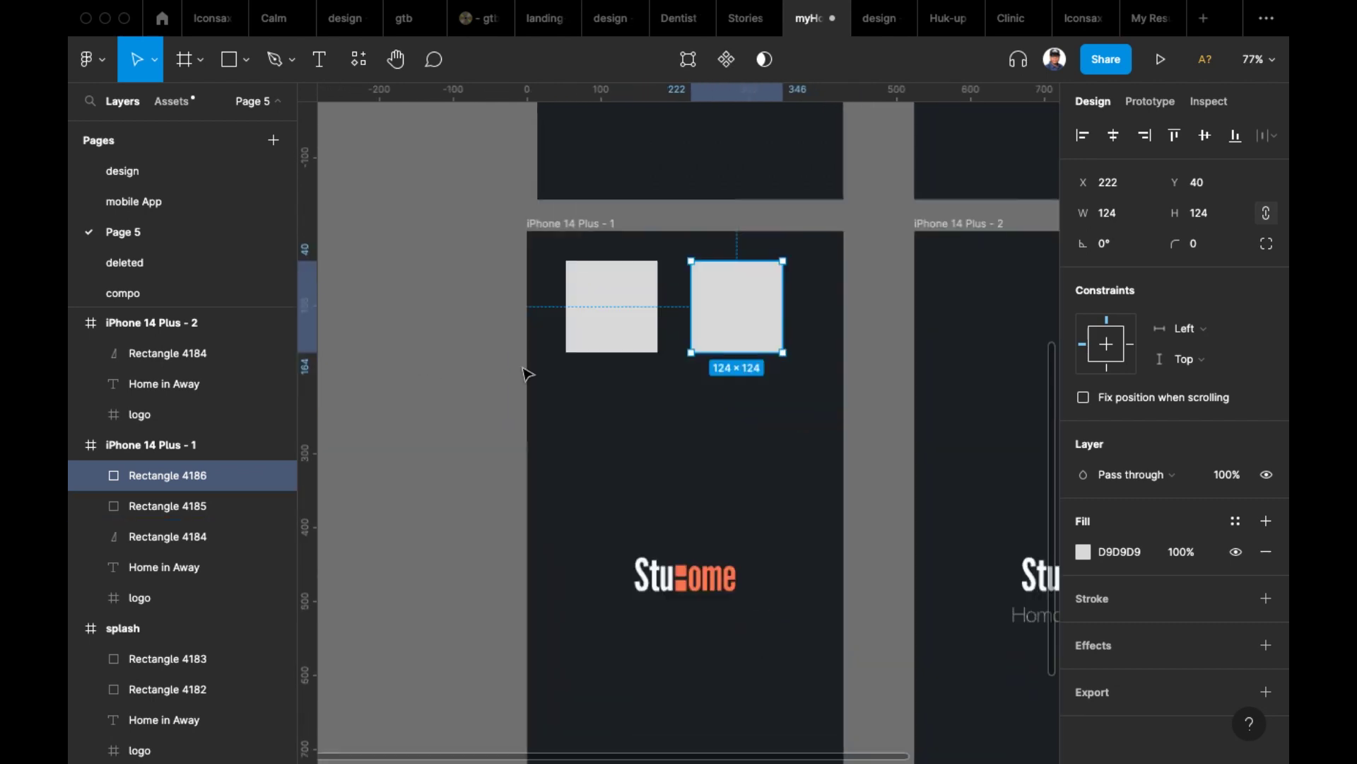
left_click(606, 326)
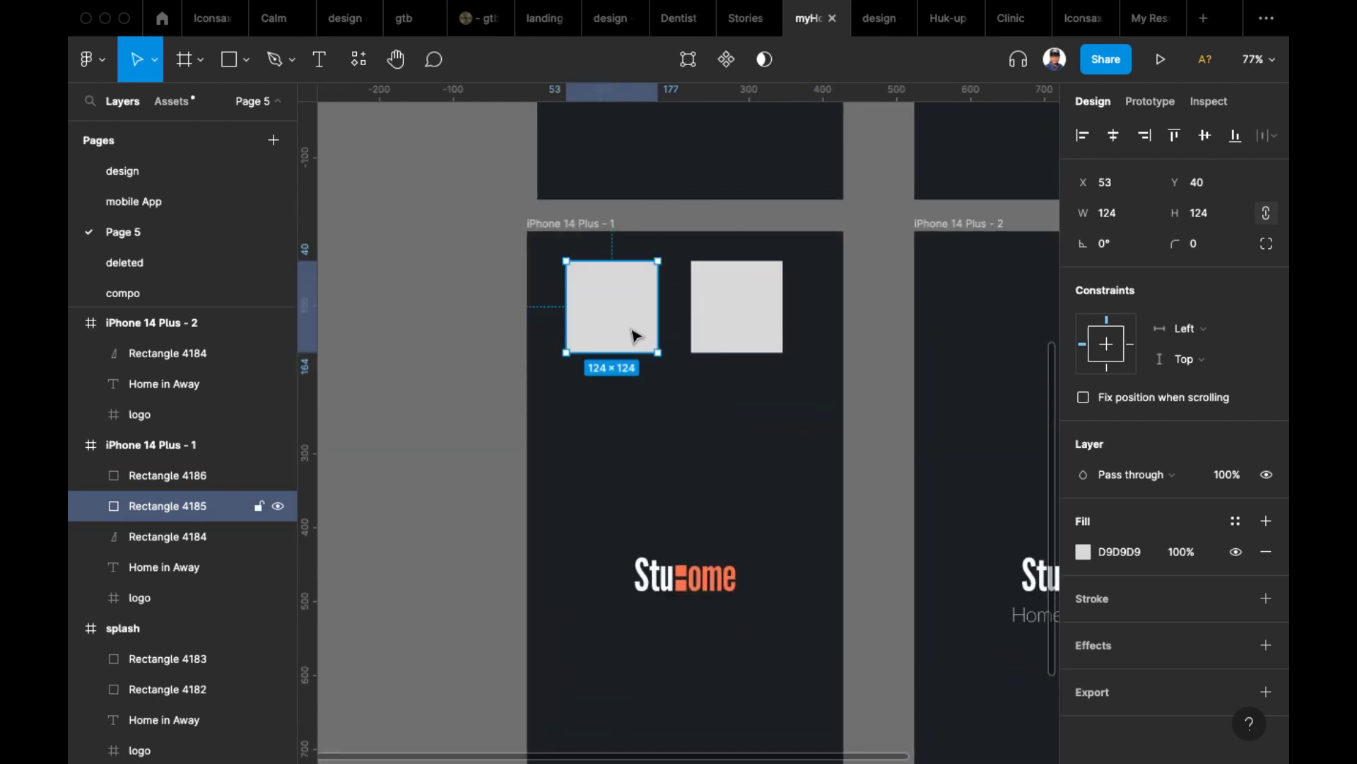
left_click(742, 334, "shift")
key("super+r")
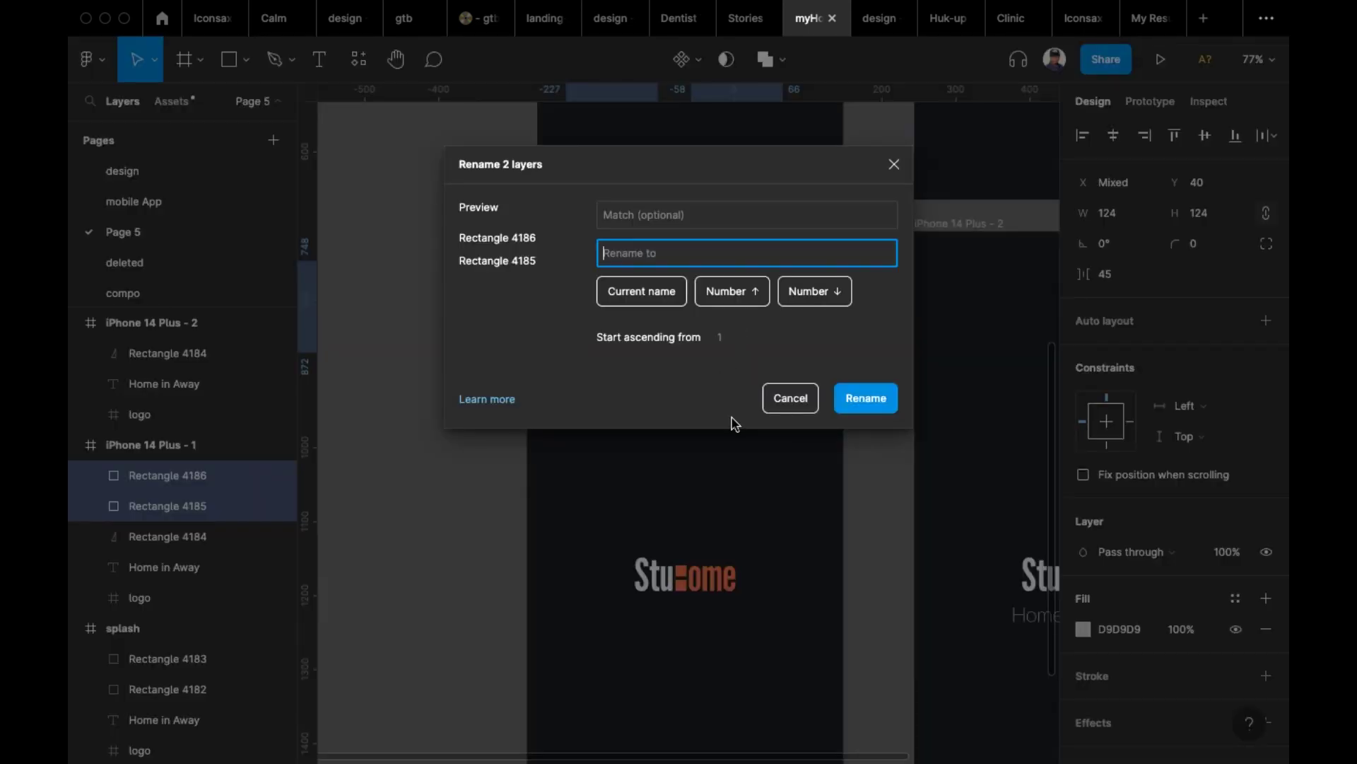
type("recta")
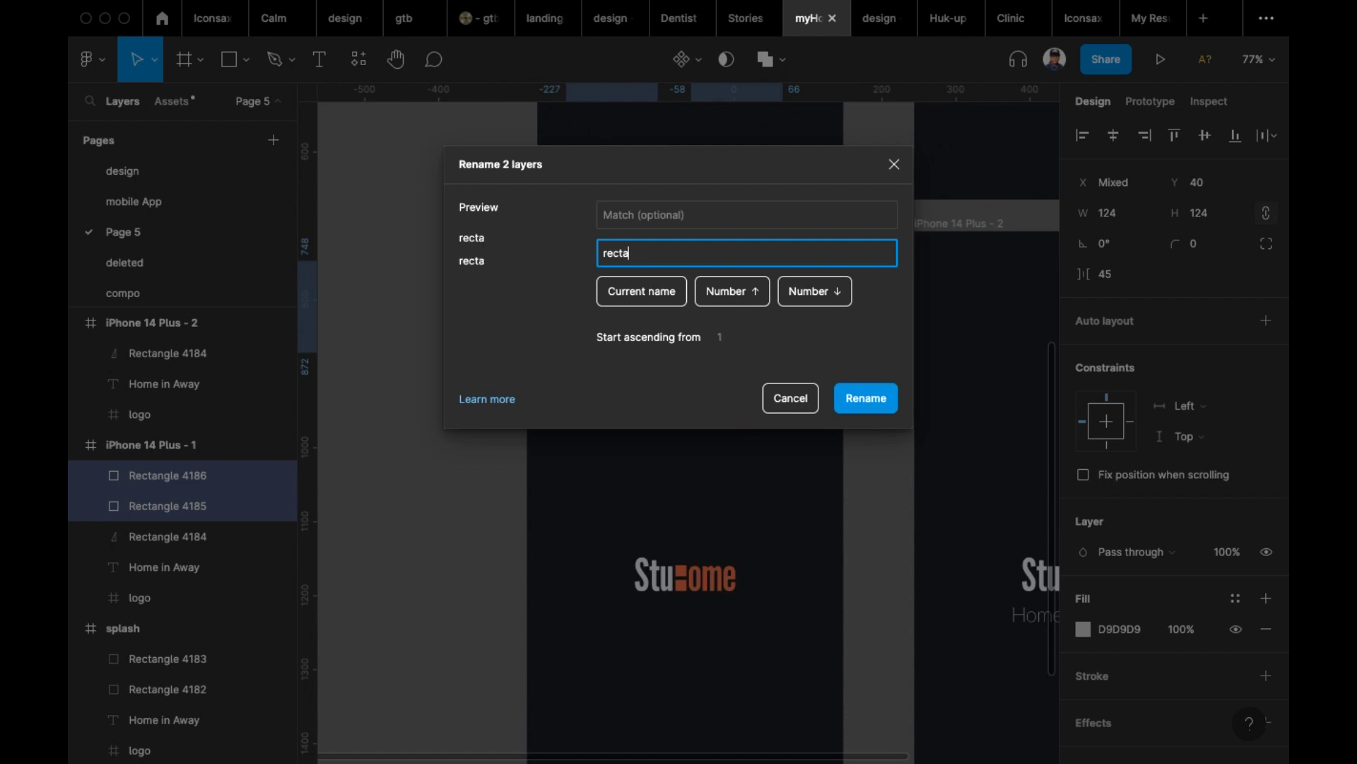
left_click(814, 290)
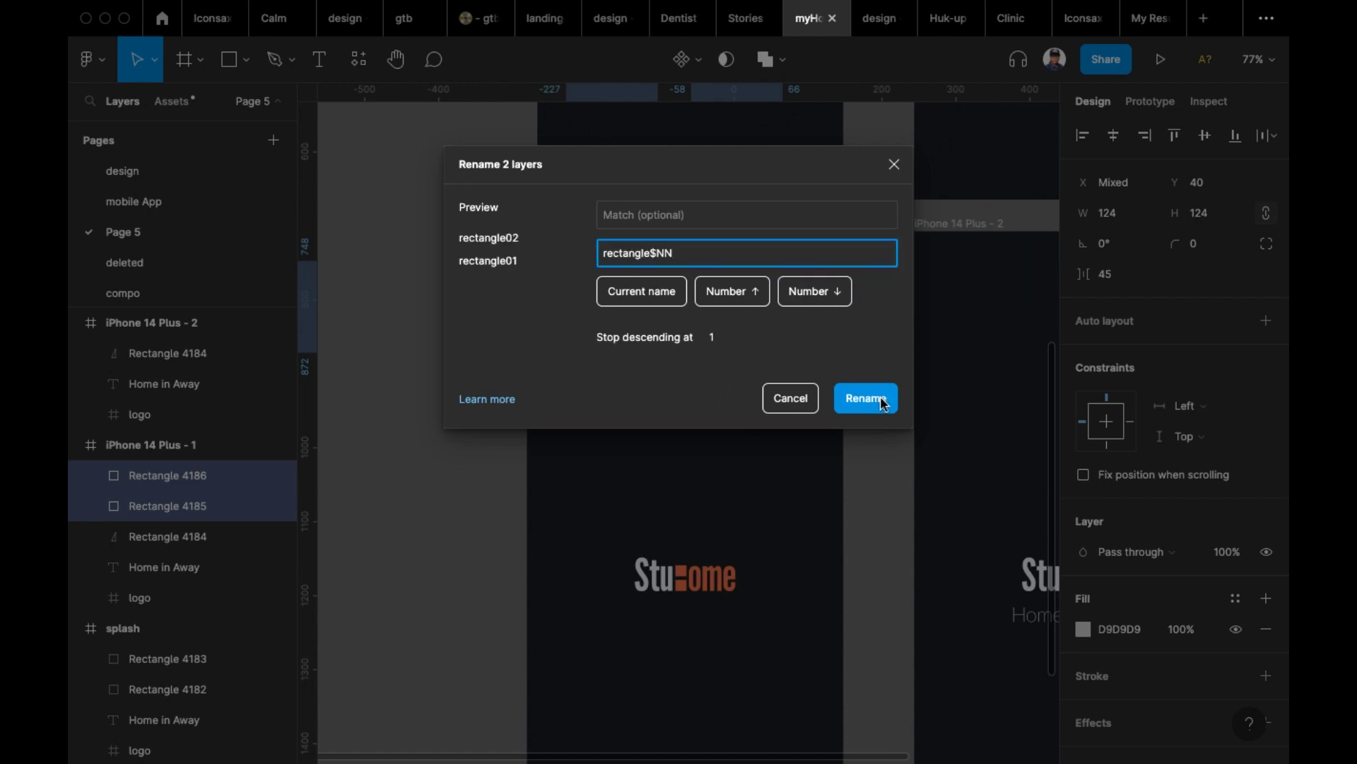
left_click(866, 398)
key("Escape")
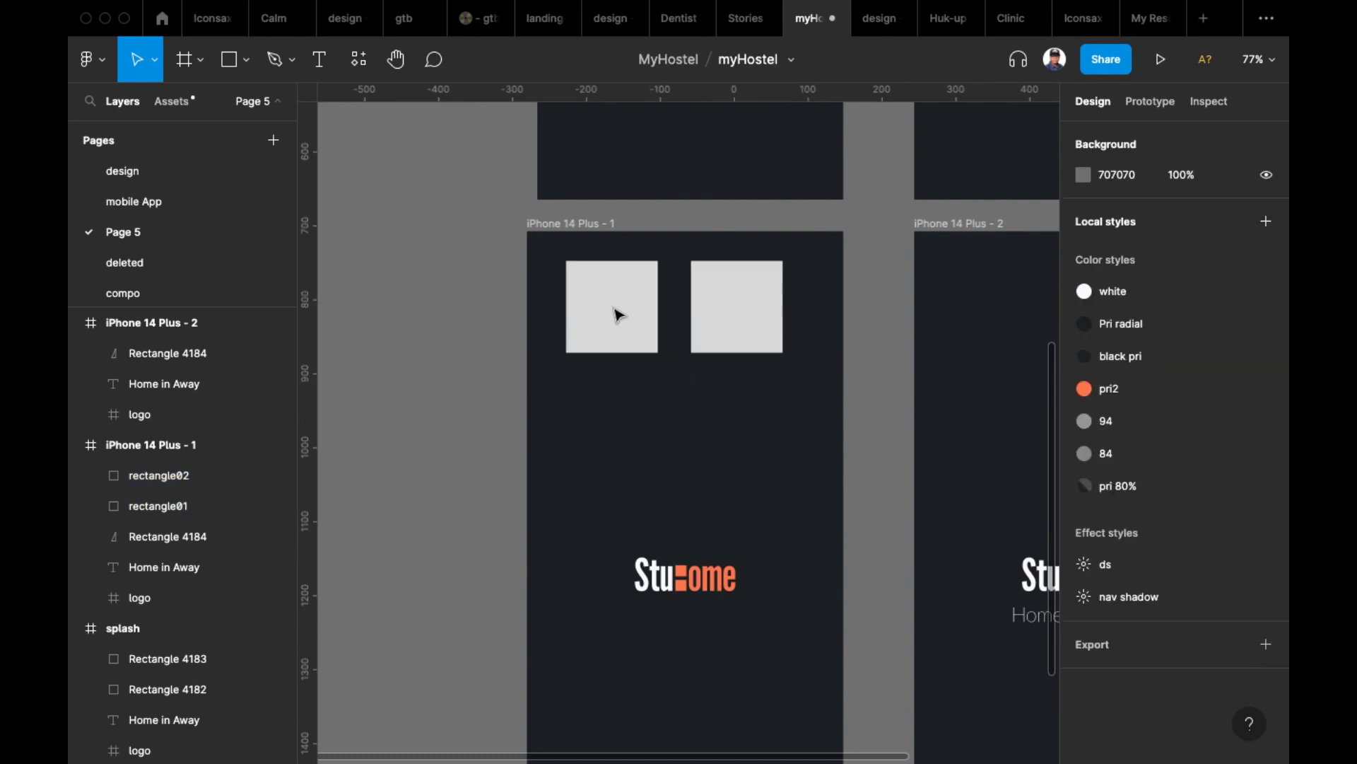
- Set the X position of rectangle01 in the iPhone 14 Plus - 1 frame to -500
left_click(618, 315)
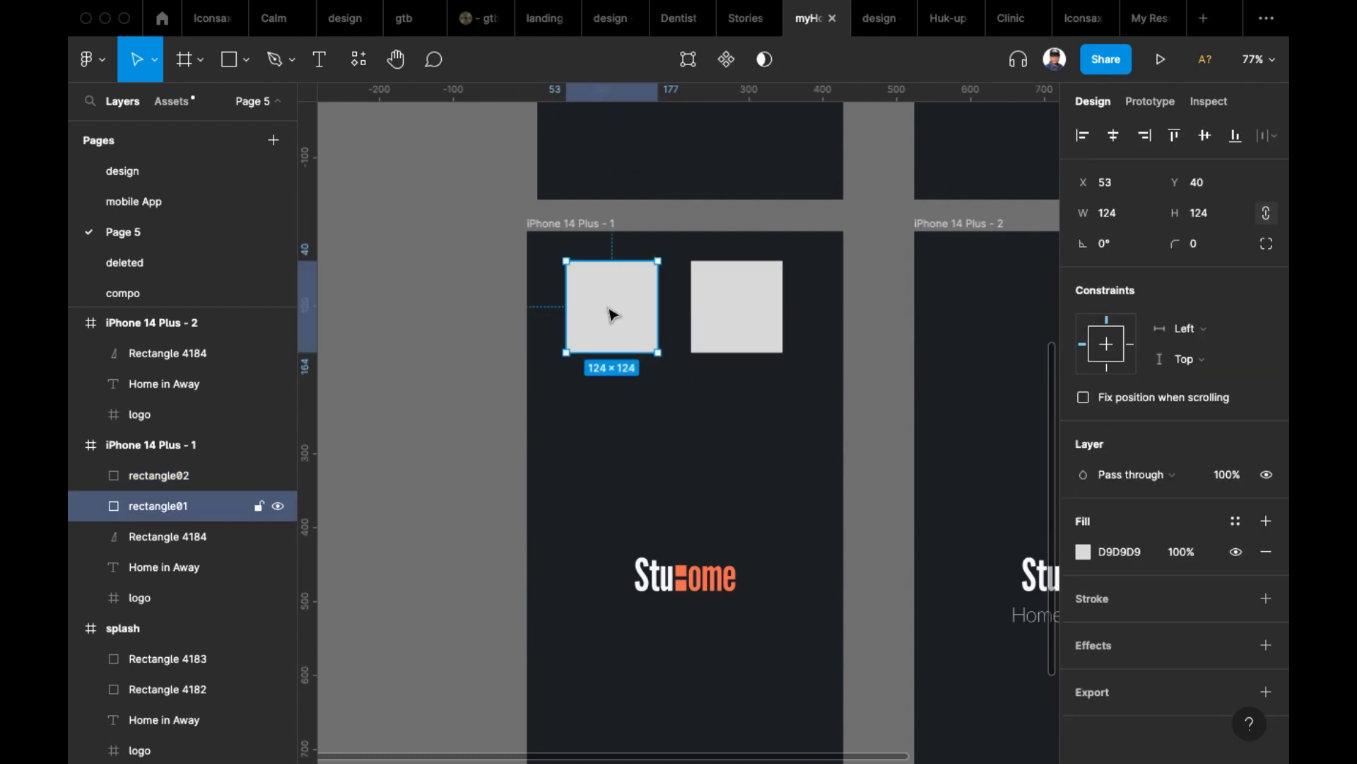
left_click(732, 331)
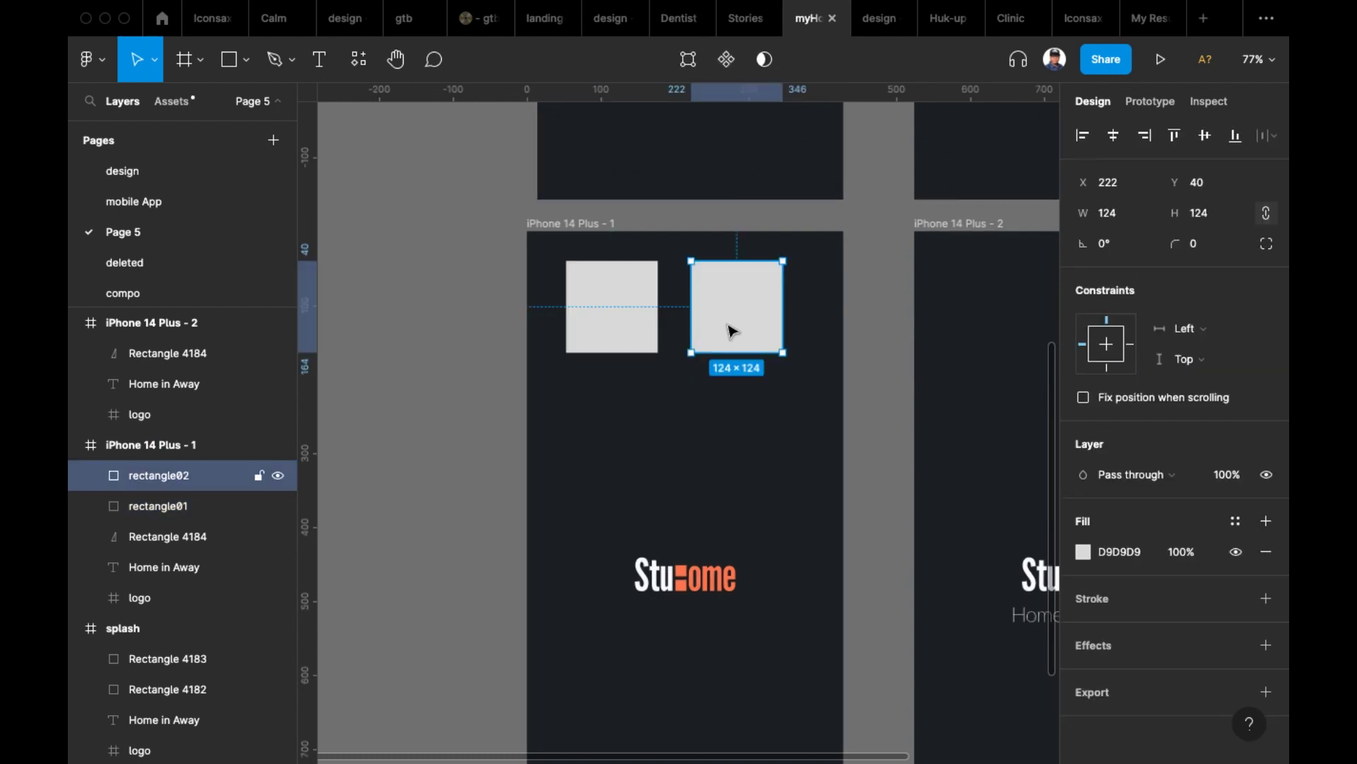
left_click(623, 334)
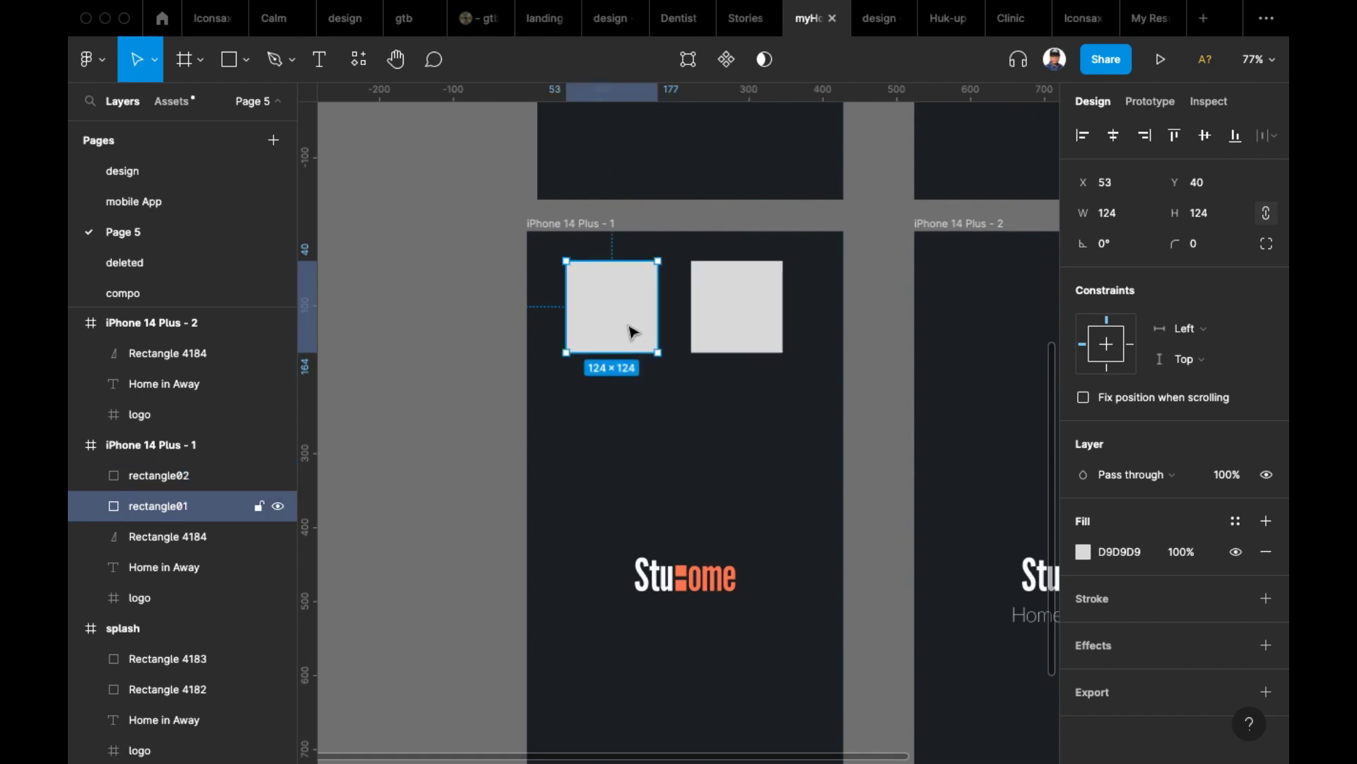
left_click(1103, 184)
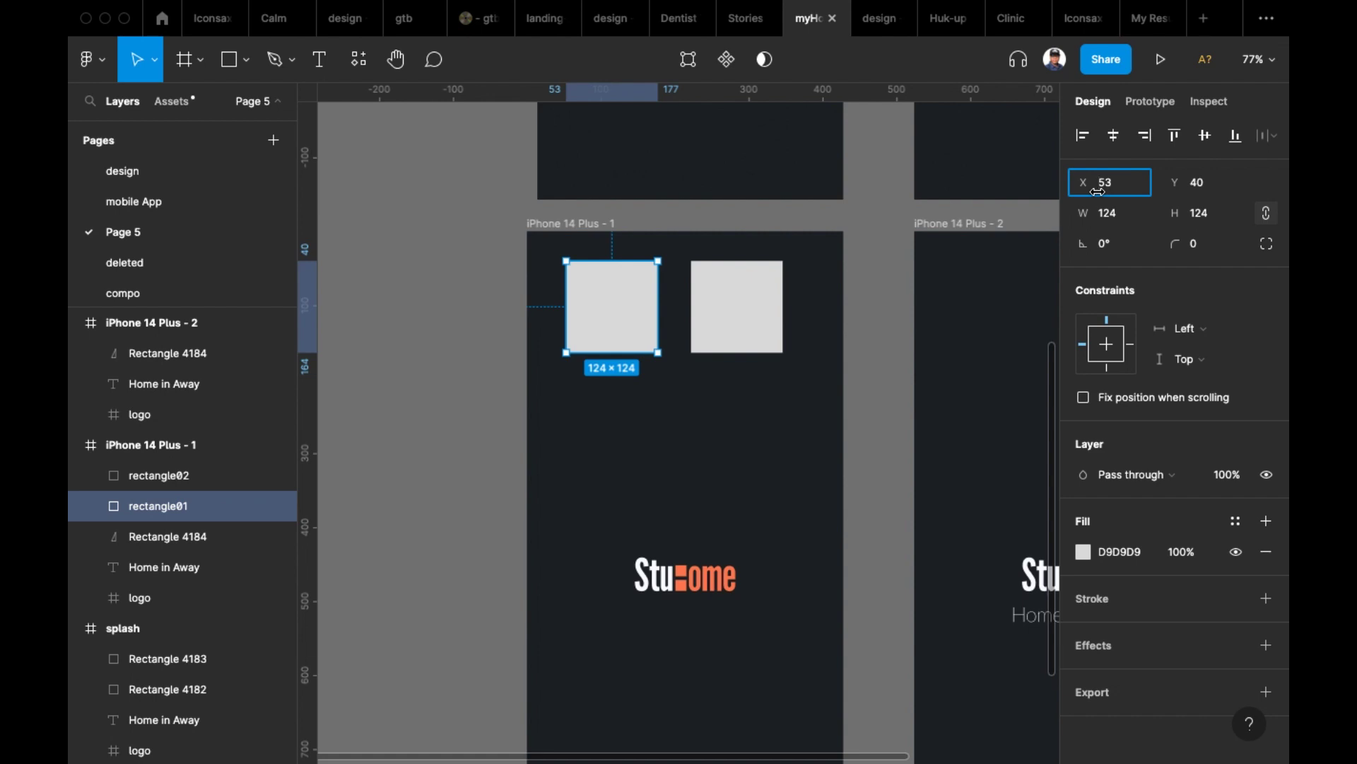
type("-500")
key("Return")
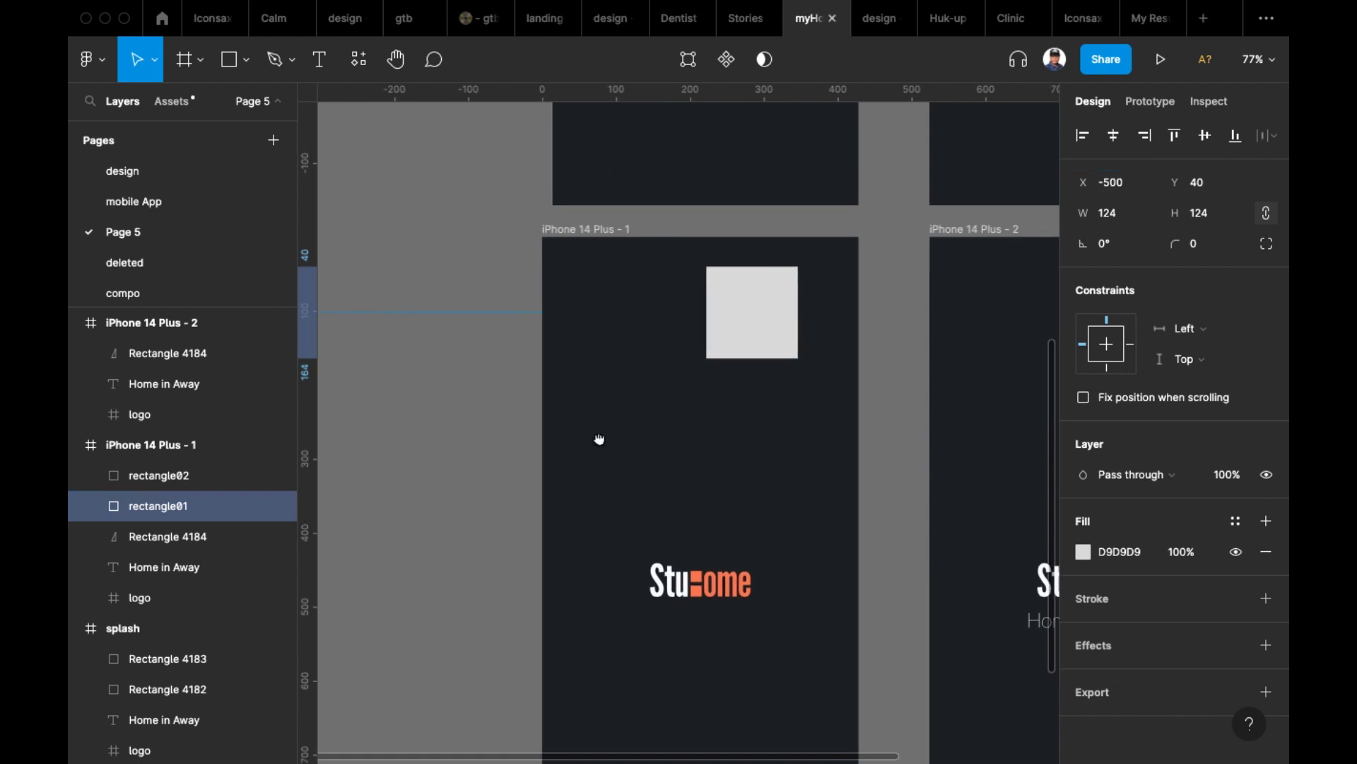
- Set the X position of rectangle01 to -200, outside the iPhone 14 Plus - 1 frame
scroll(661, 473, "left", 5)
scroll(661, 473, "up", 2)
left_click(1130, 188)
left_click(1139, 192)
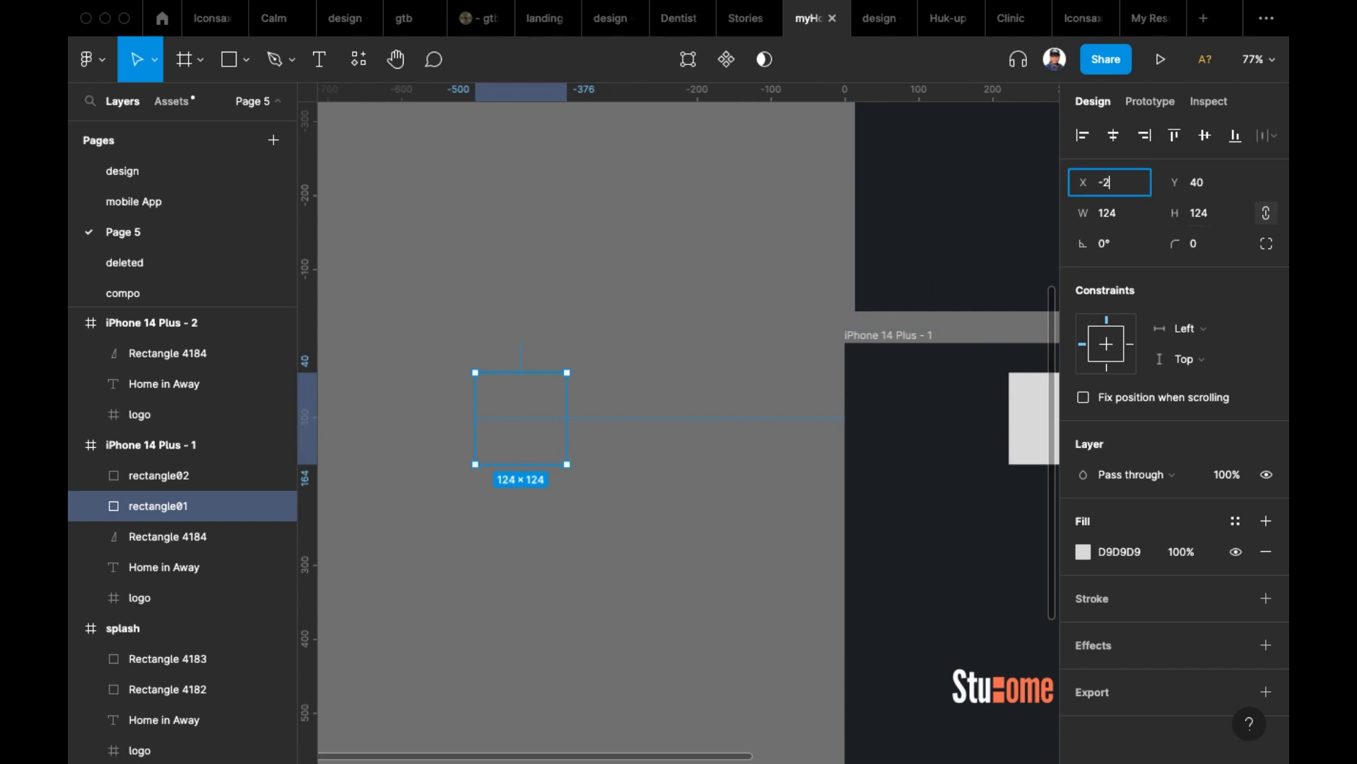
key("Return")
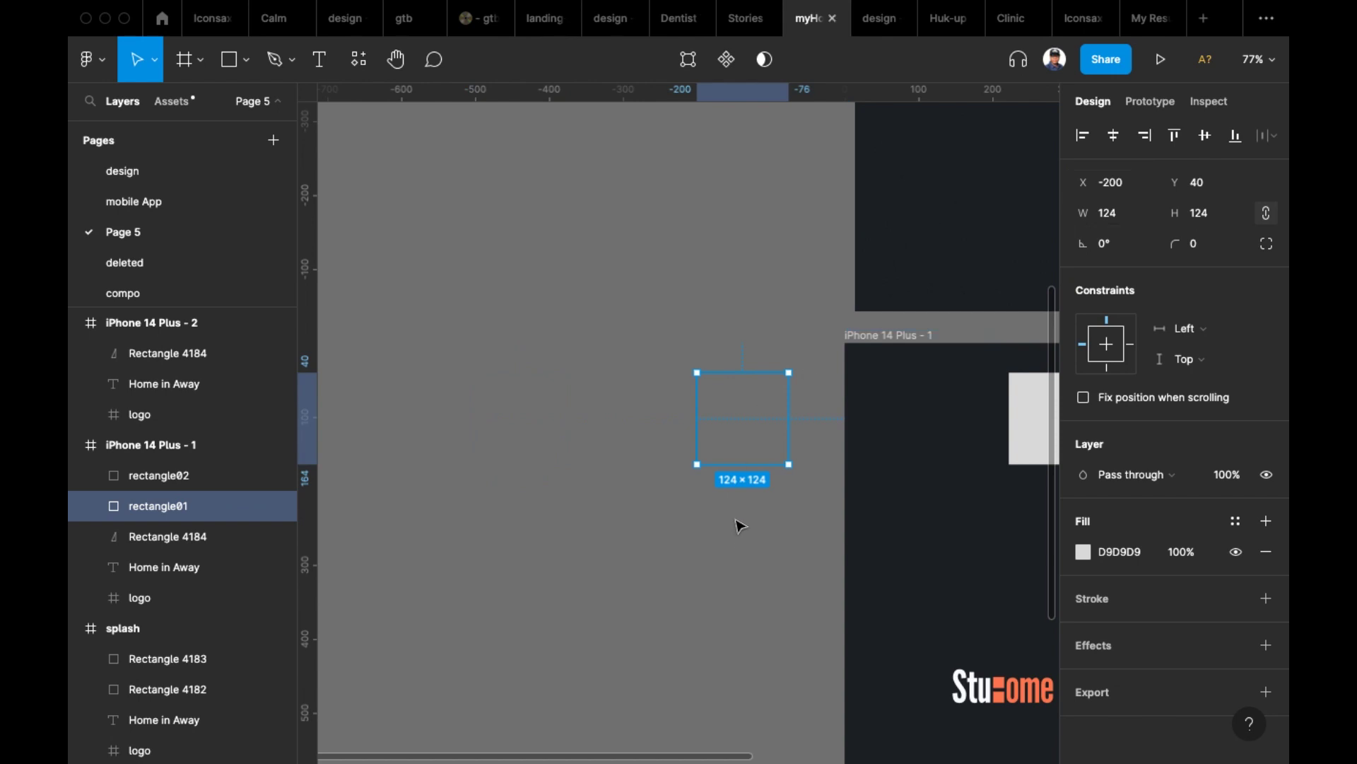
- Nudge rectangle01 up in large increments to Y -190, above the iPhone 14 Plus - 1 frame
key("shift+Up")
key("shift+Up")
key("shift+Up")
key("shift+Up")
key("shift+Up")
key("shift+Up")
key("shift+Up")
key("shift+Up")
key("shift+Up")
key("shift+Up")
key("shift+Up")
key("shift+Up")
key("shift+Up")
key("shift+Up")
key("shift+Up")
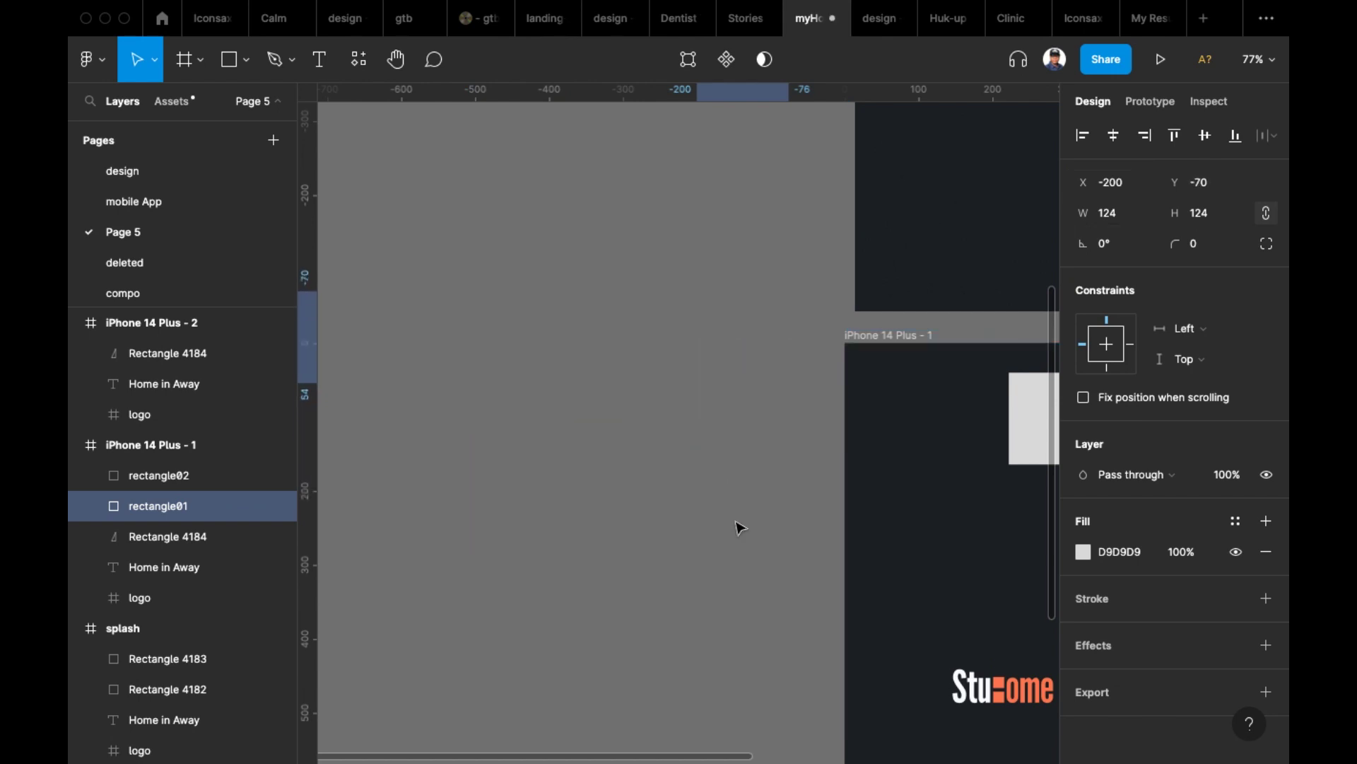
key("shift+Up")
key("shift+Up")
key("shift+Up")
key("shift+Up")
key("shift+Up")
key("shift+Up")
key("shift+Up")
key("shift+Up")
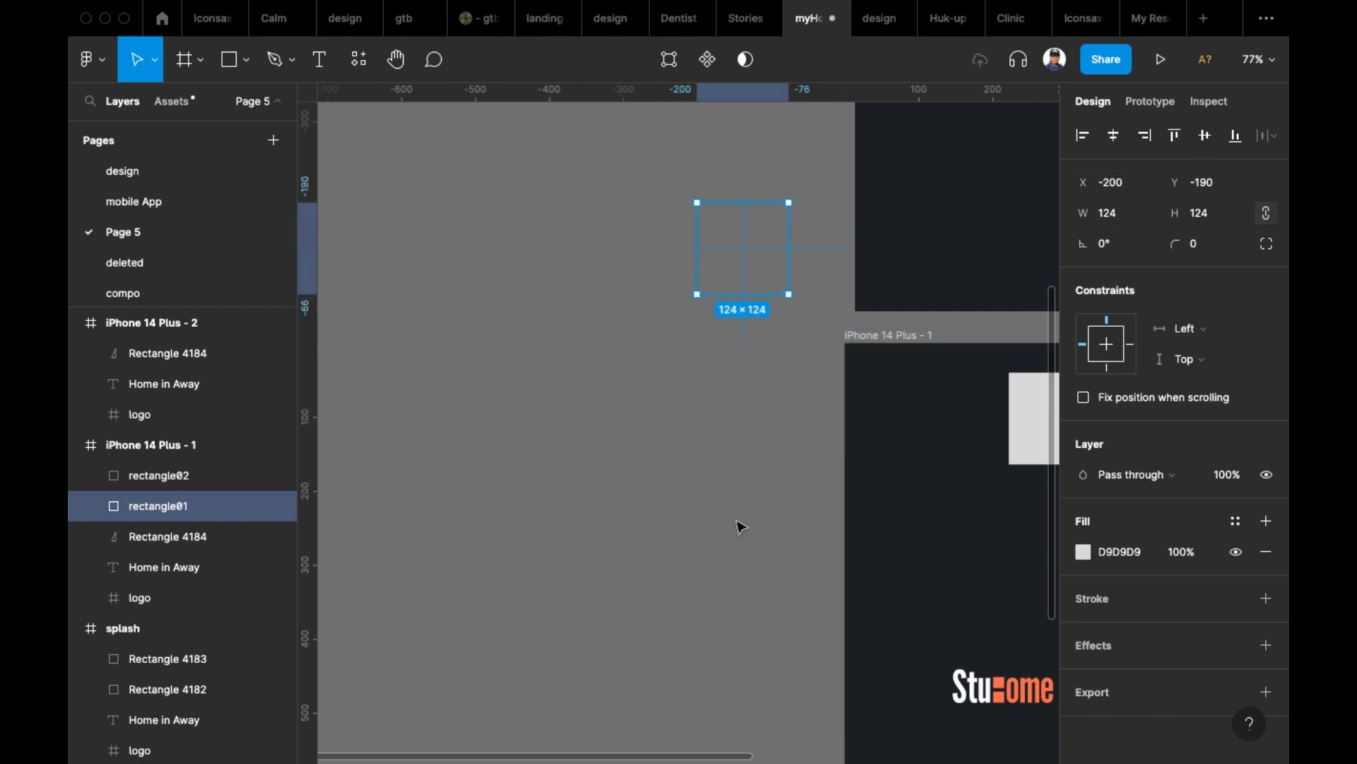
- Set the layer opacity of rectangle01 in the iPhone 14 Plus - 1 frame to 0%
scroll(539, 397, "right", 5)
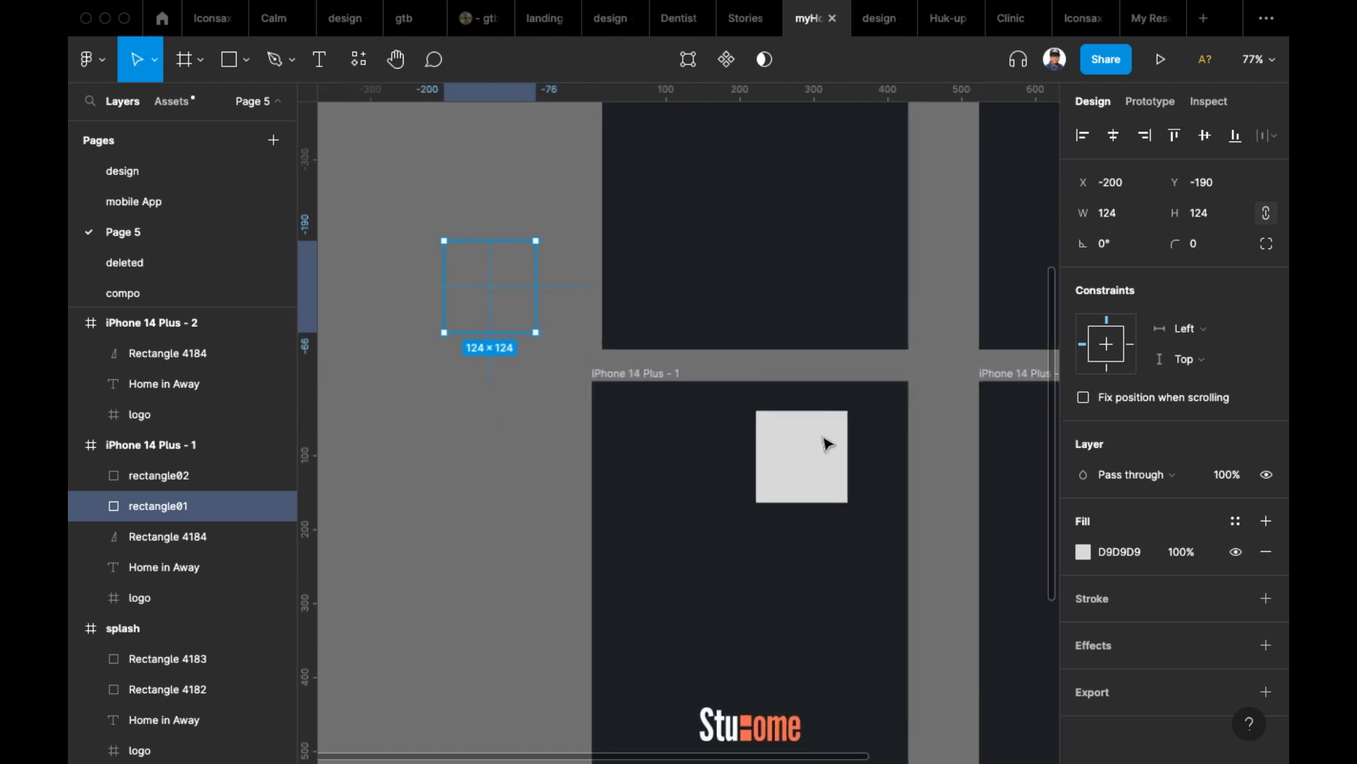
left_click(826, 448)
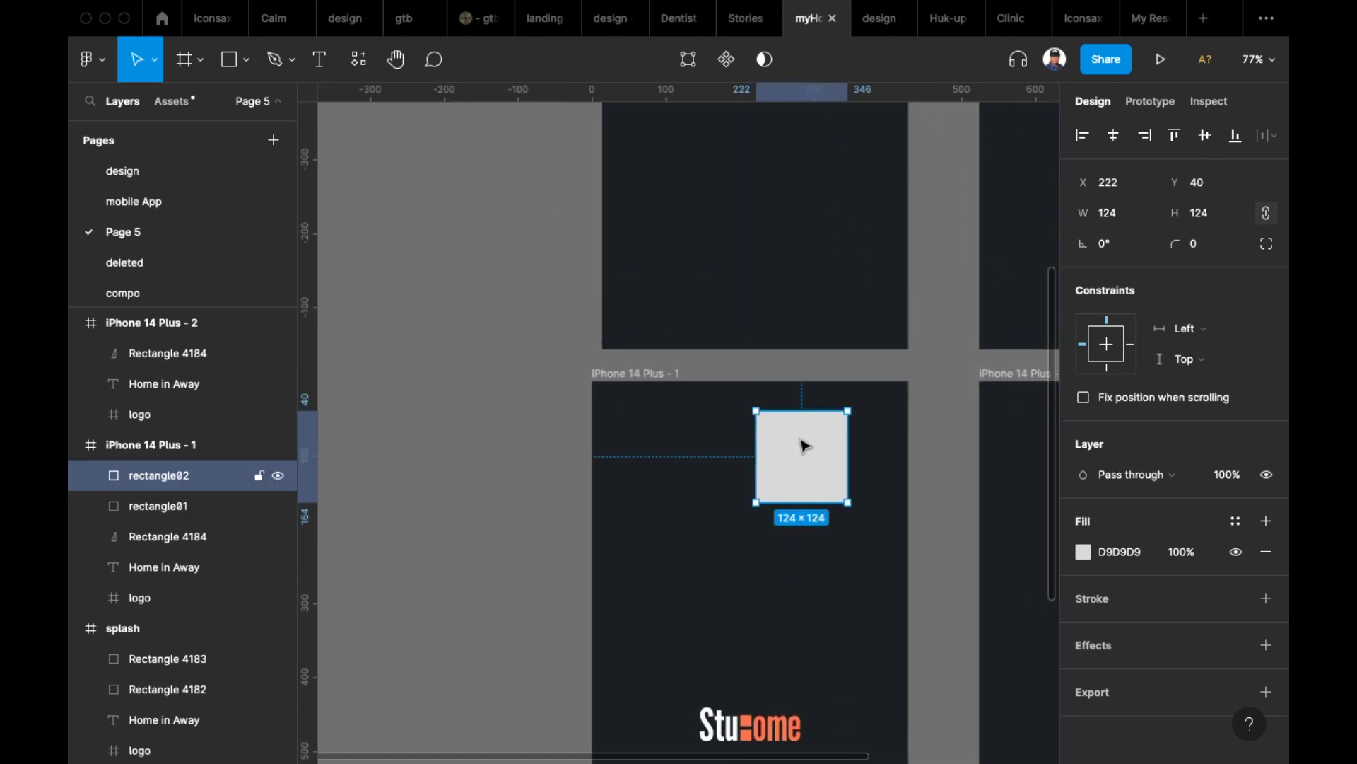
left_click(522, 291)
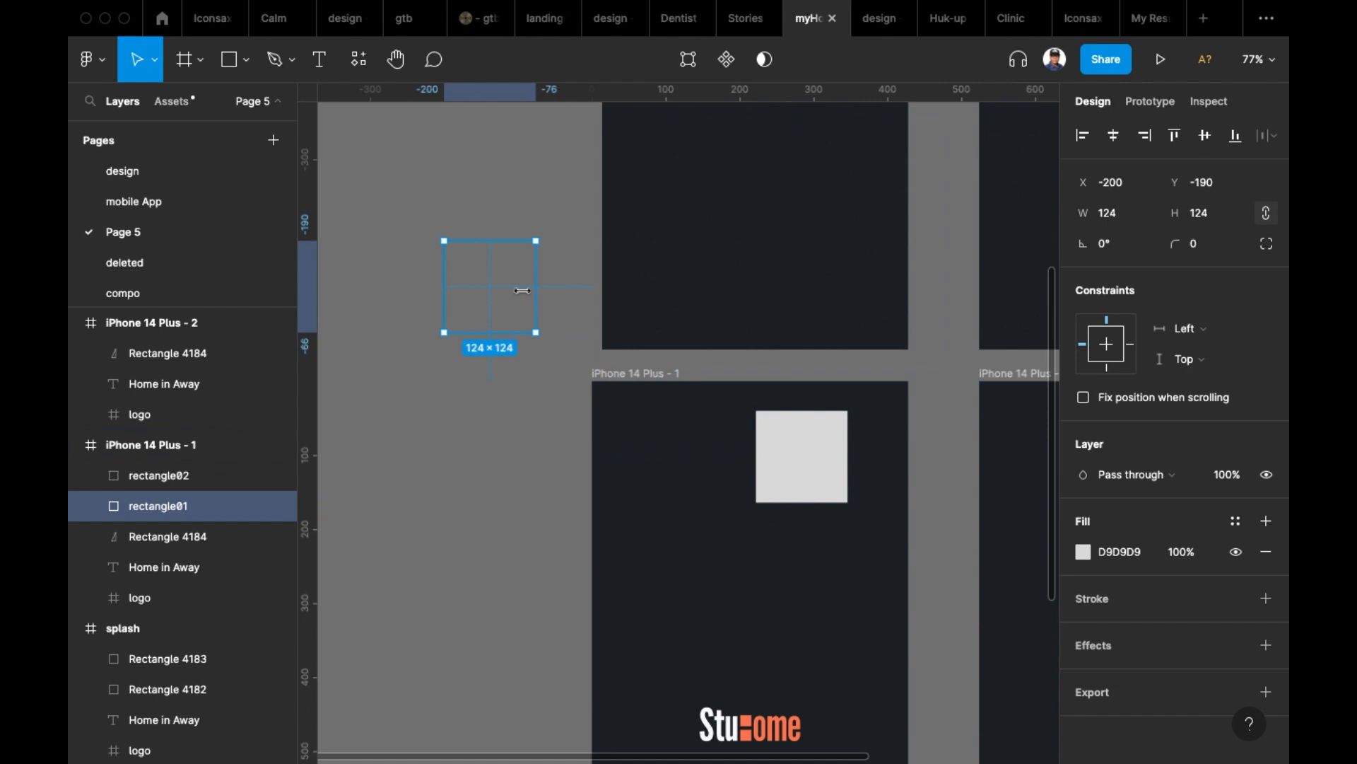
left_click(1234, 481)
key("Escape")
- Nudge rectangle02 in large increments to X 502, Y -180, beyond the upper-right corner of the iPhone 14 Plus - 1 frame
left_click(845, 485)
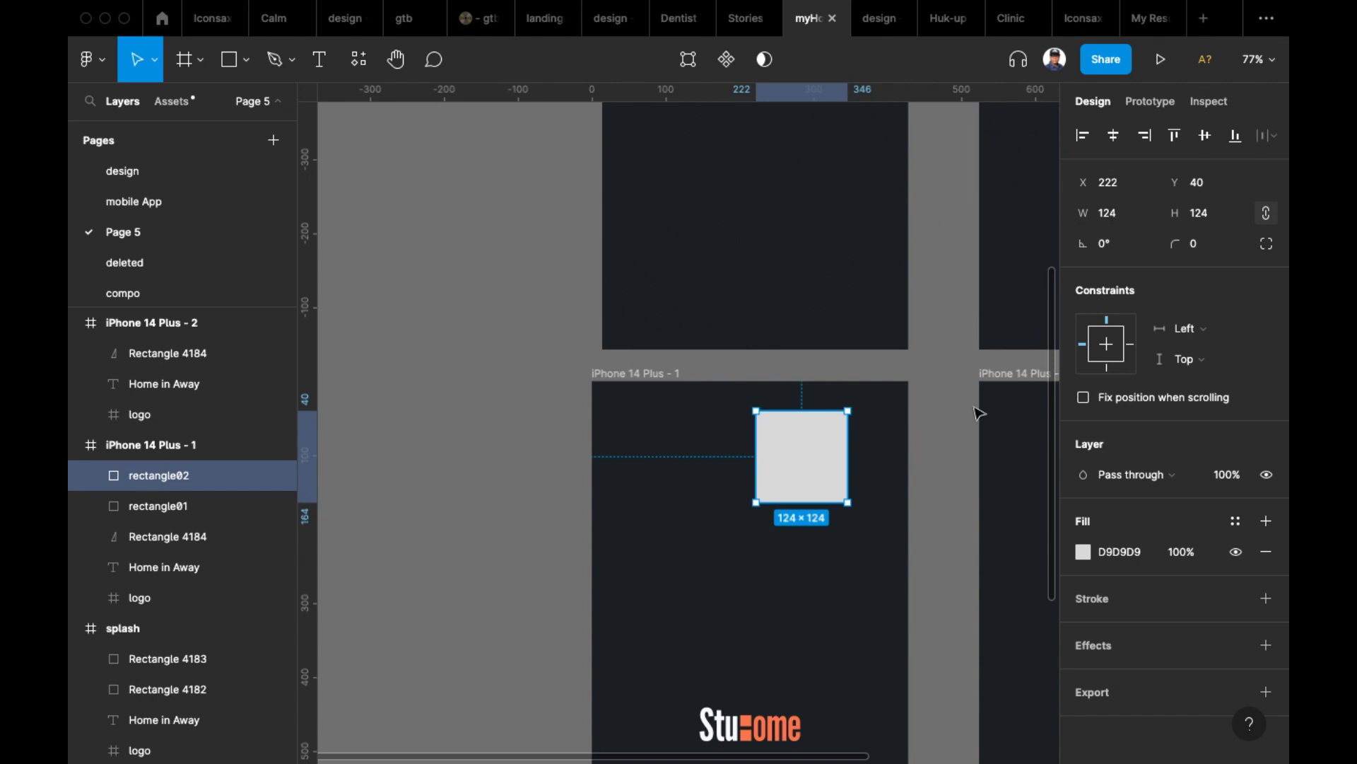
key("shift+Right")
key("shift+Right")
key("shift+Right")
key("shift+Right")
key("shift+Right")
key("shift+Right")
key("shift+Right")
key("shift+Right")
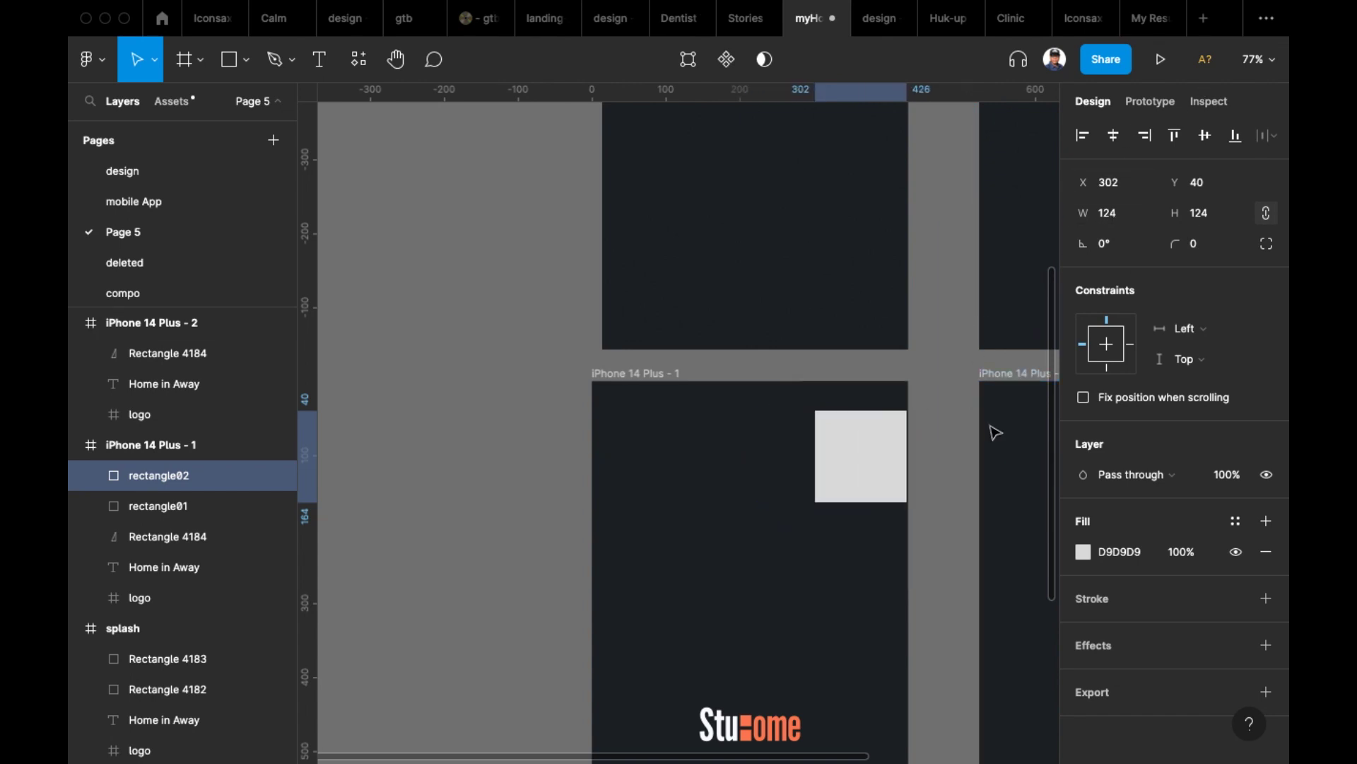
key("shift+Right")
key("shift+Right")
key("shift+Right")
key("shift+Right")
key("shift+Right")
key("shift+Right")
key("shift+Right")
key("shift+Right")
key("shift+Right")
key("shift+Right")
key("shift+Right")
key("shift+Right")
key("shift+Right")
key("shift+Right")
key("shift+Right")
key("shift+Right")
key("shift+Right")
key("shift+Up")
key("shift+Up")
key("shift+Up")
key("shift+Up")
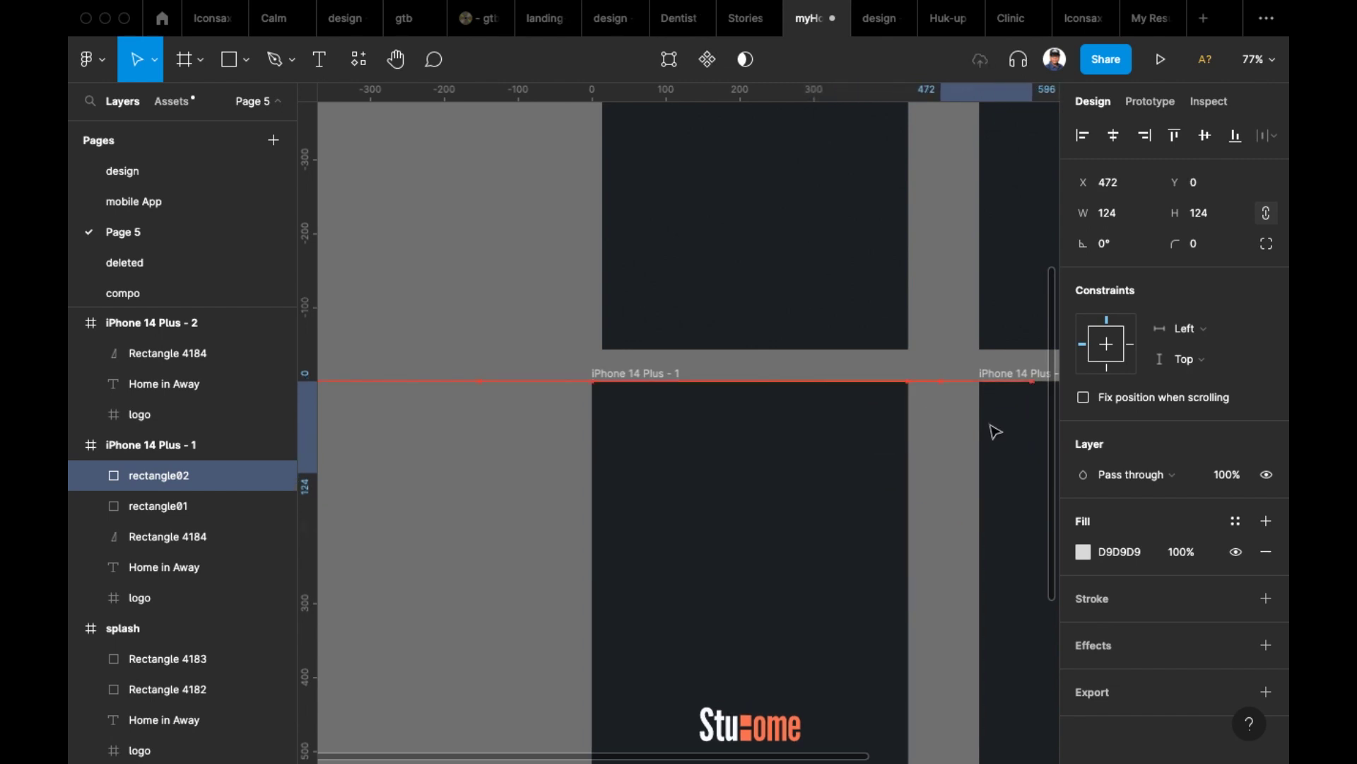
key("shift+Up")
key("shift+Up")
key("shift+Up")
key("shift+Up")
key("shift+Up")
key("shift+Up")
key("shift+Up")
key("shift+Up")
key("shift+Up")
key("shift+Up")
key("shift+Up")
key("shift+Up")
key("shift+Up")
key("shift+Up")
key("shift+Up")
key("shift+Up")
key("shift+Up")
key("shift+Up")
key("shift+Right")
key("shift+Right")
key("shift+Right")
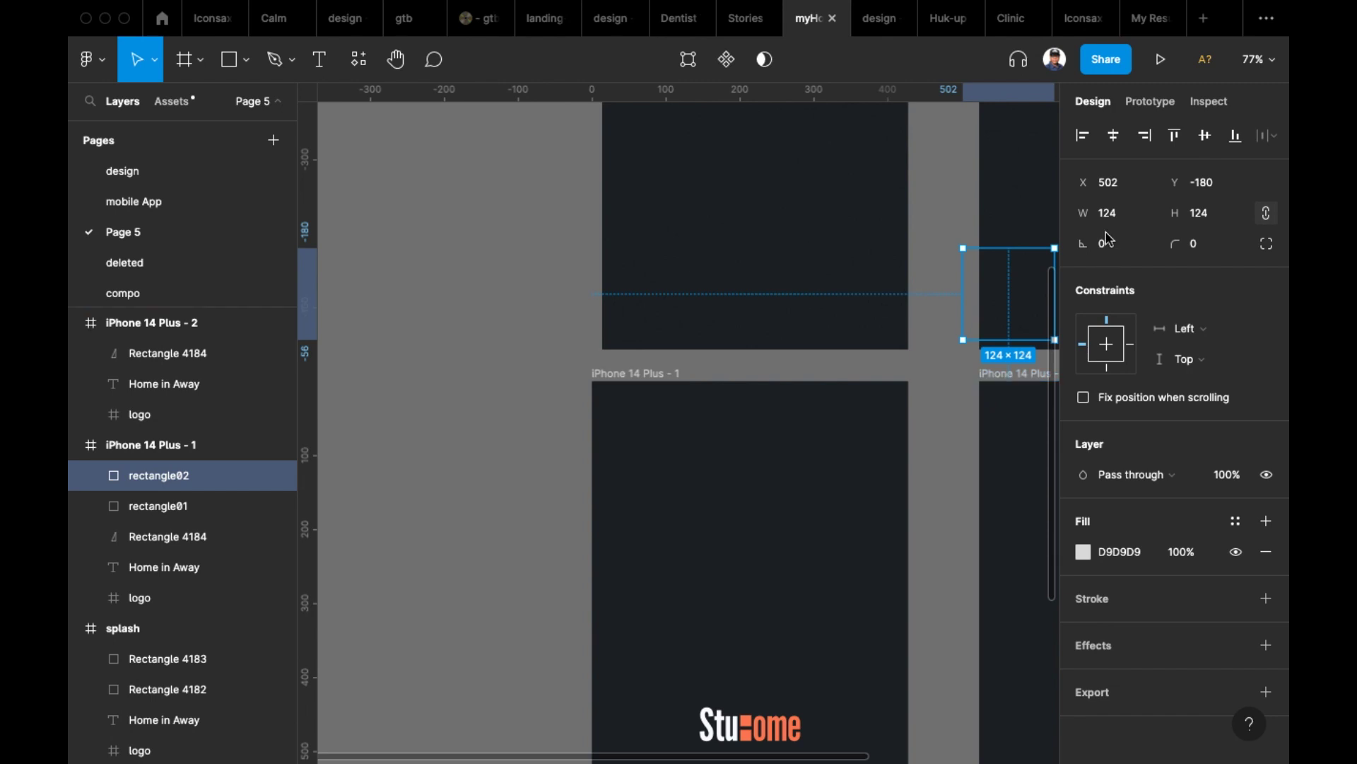
- Set the layer opacity of rectangle02 in the iPhone 14 Plus - 1 frame to 0%
left_click(1116, 183)
left_click(1238, 474)
type("0")
key("Return")
left_click(507, 464)
- Copy rectangle02 and rectangle01 from the iPhone 14 Plus - 1 frame and paste both into the iPhone 14 Plus - 2 frame
scroll(467, 431, "right", 3)
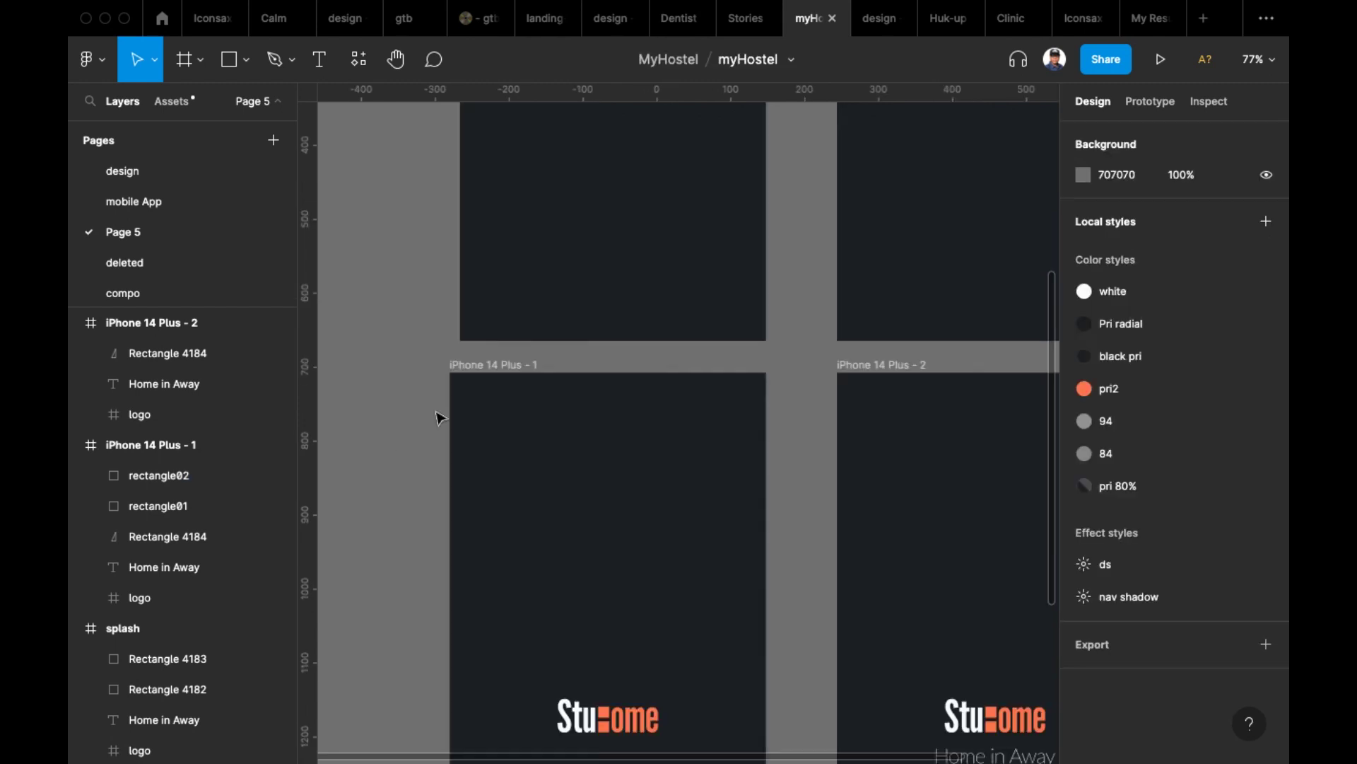
left_click(476, 374)
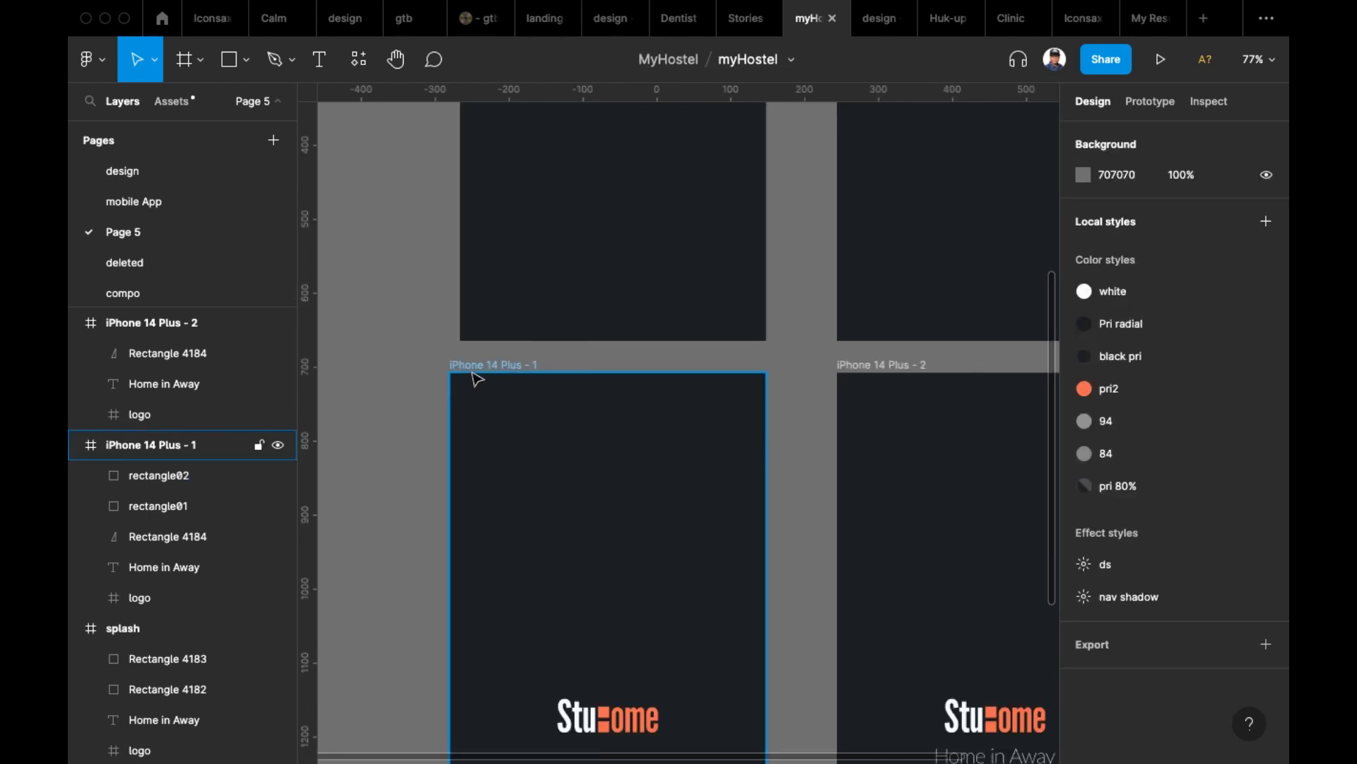
left_click(157, 479)
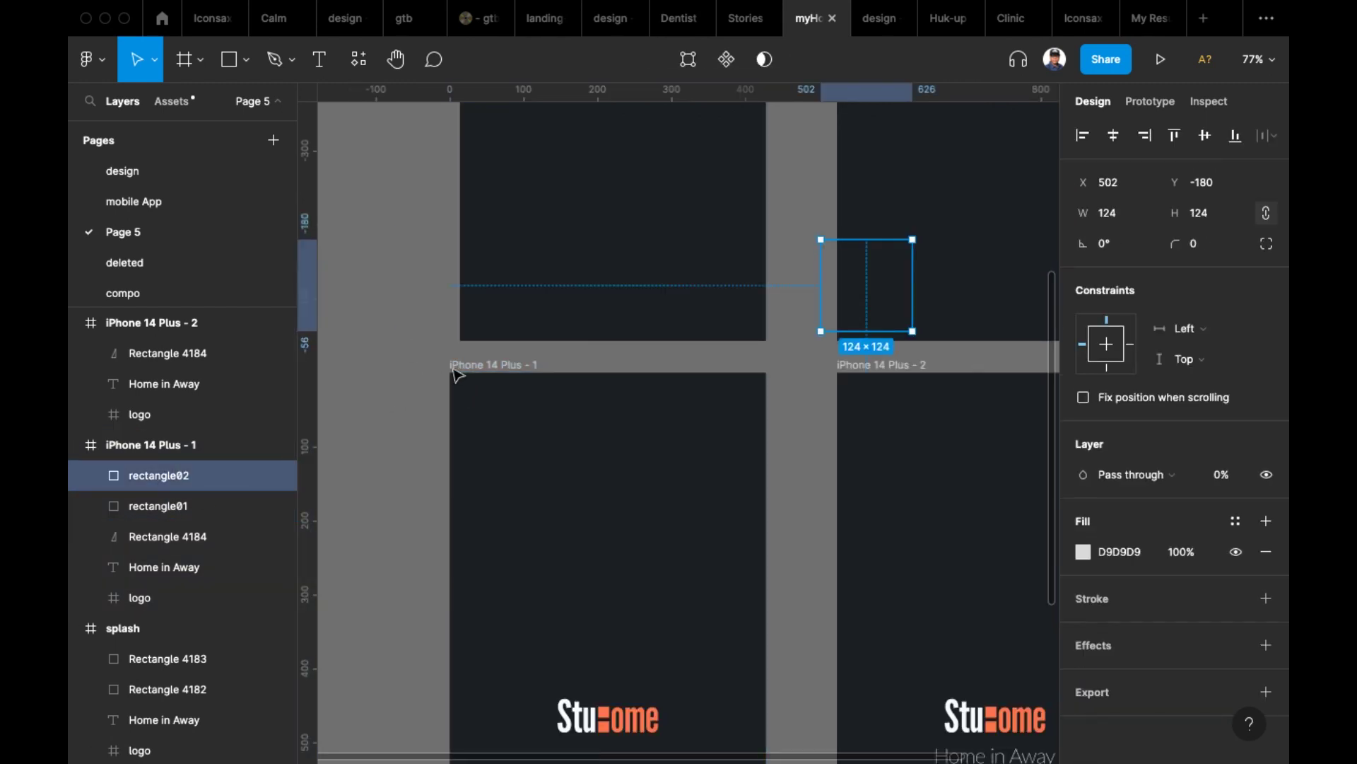
left_click(152, 445)
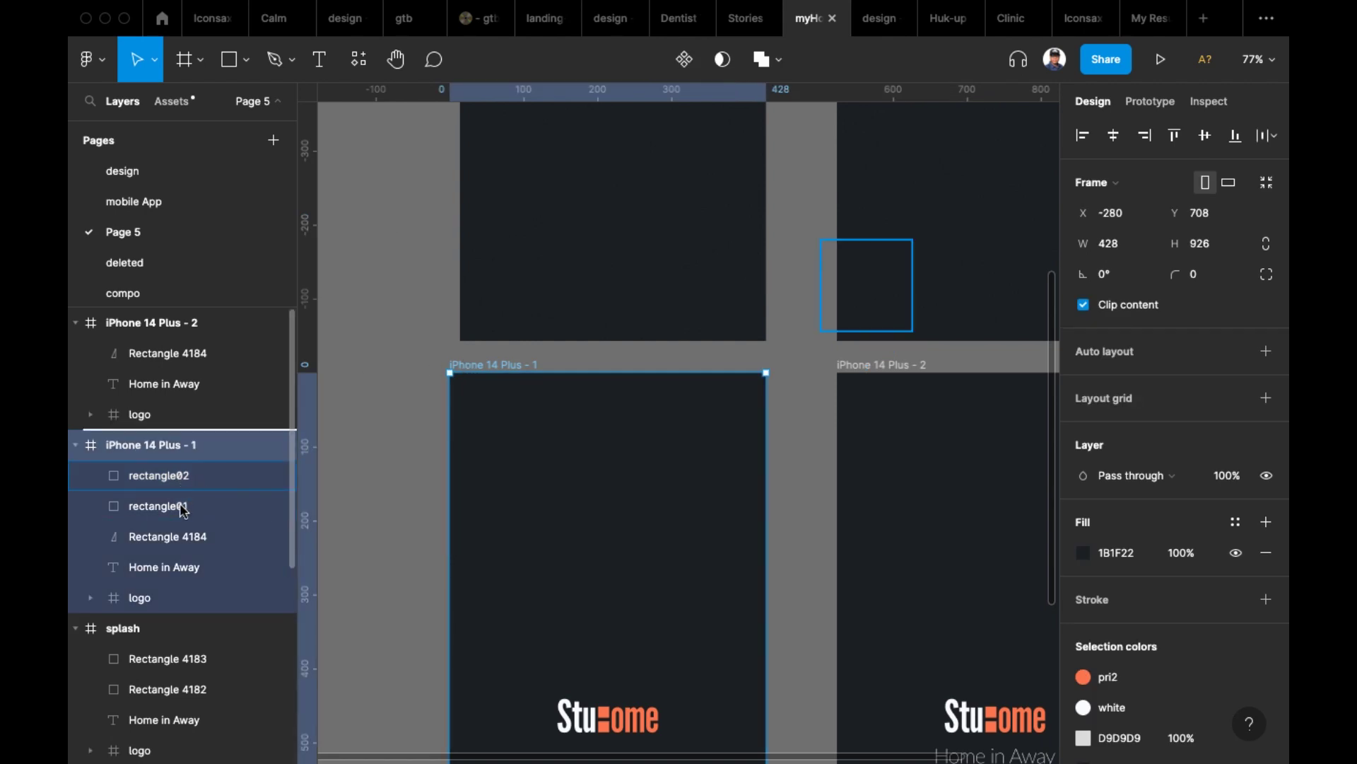
left_click(182, 483)
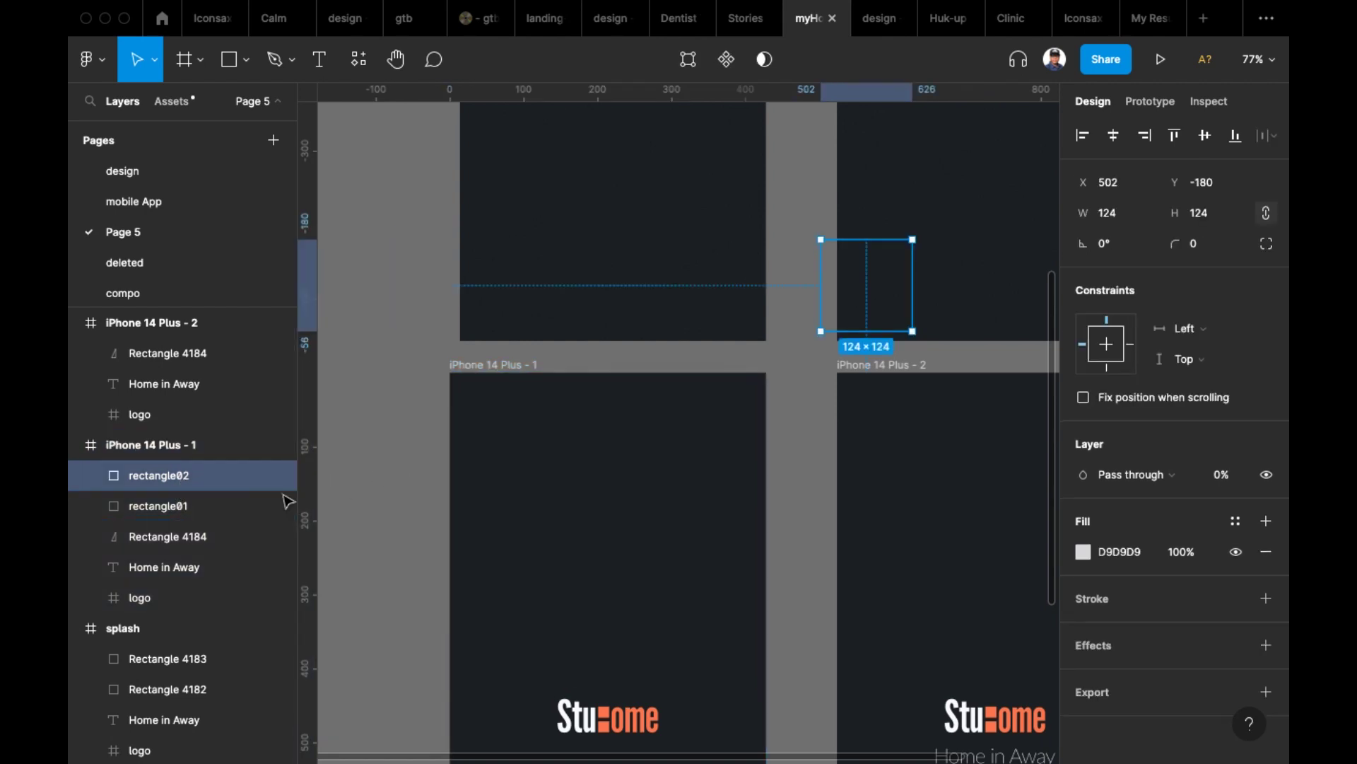
left_click(173, 510, "shift")
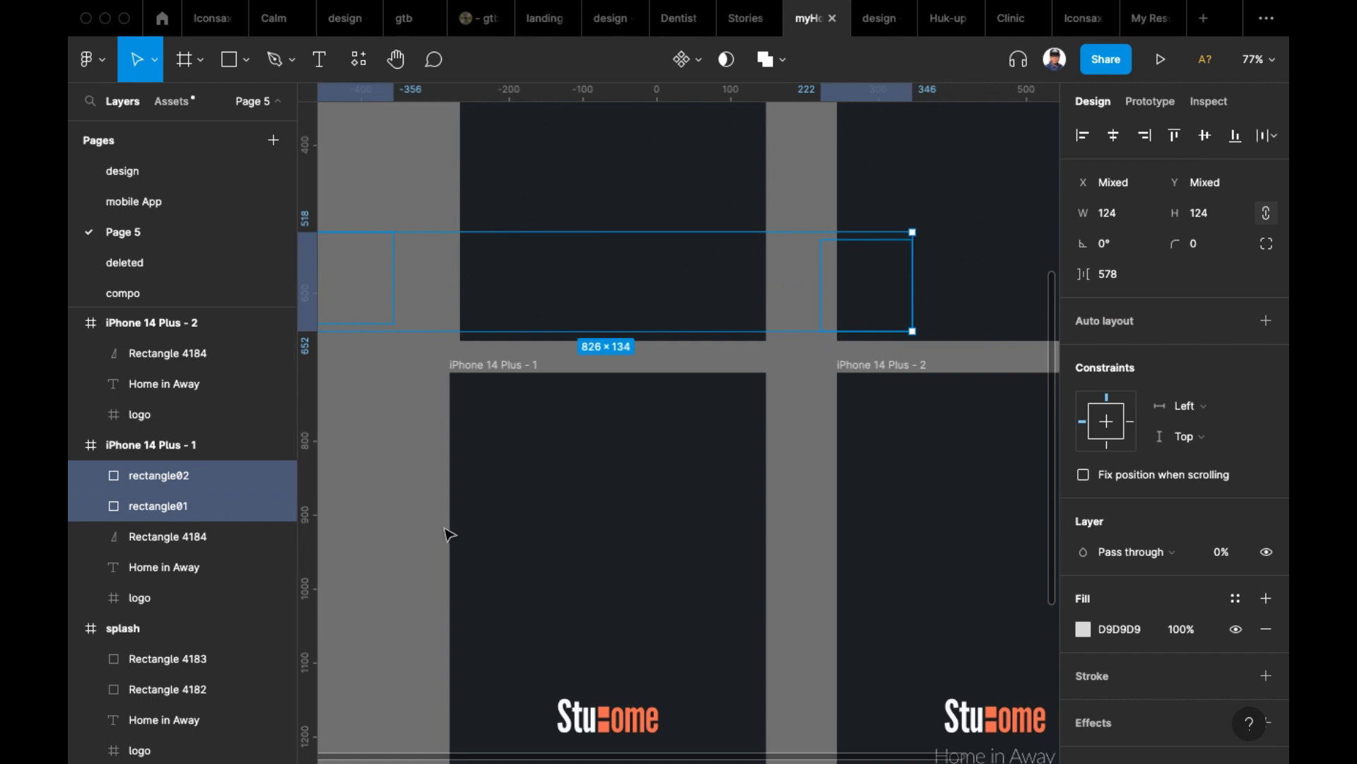
scroll(782, 394, "right", 3)
left_click(748, 354)
scroll(707, 375, "right", 5)
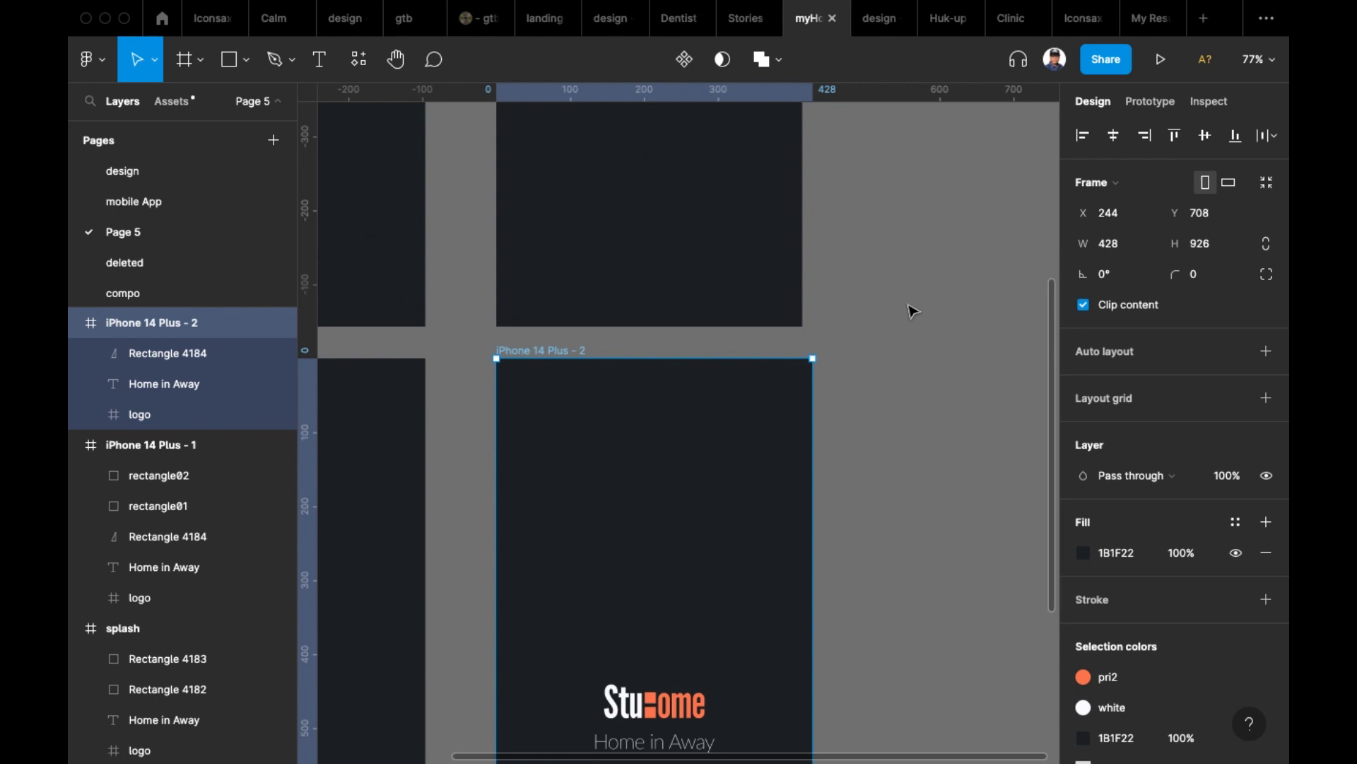
key("super+v")
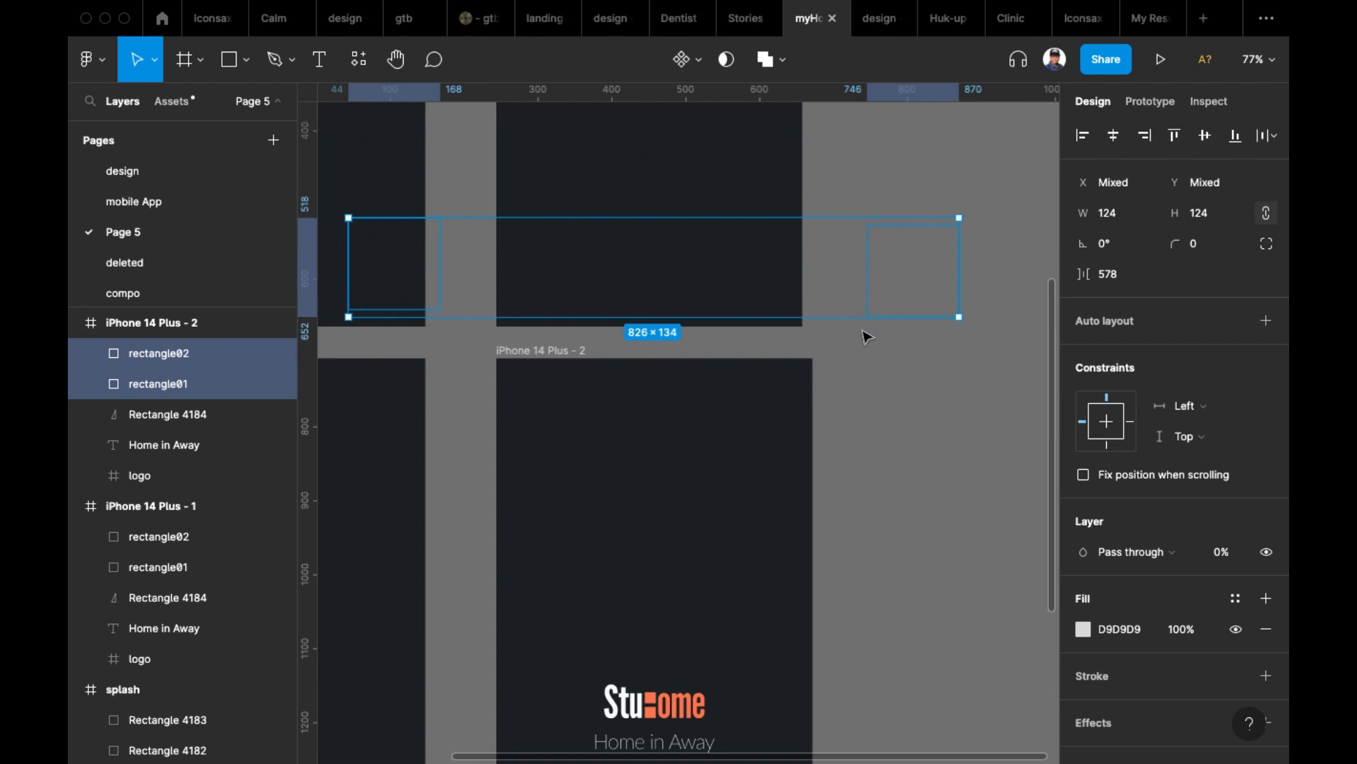
- Center the two pasted rectangles horizontally in the iPhone 14 Plus - 2 frame and nudge them down to just above the logo
left_click(1115, 145)
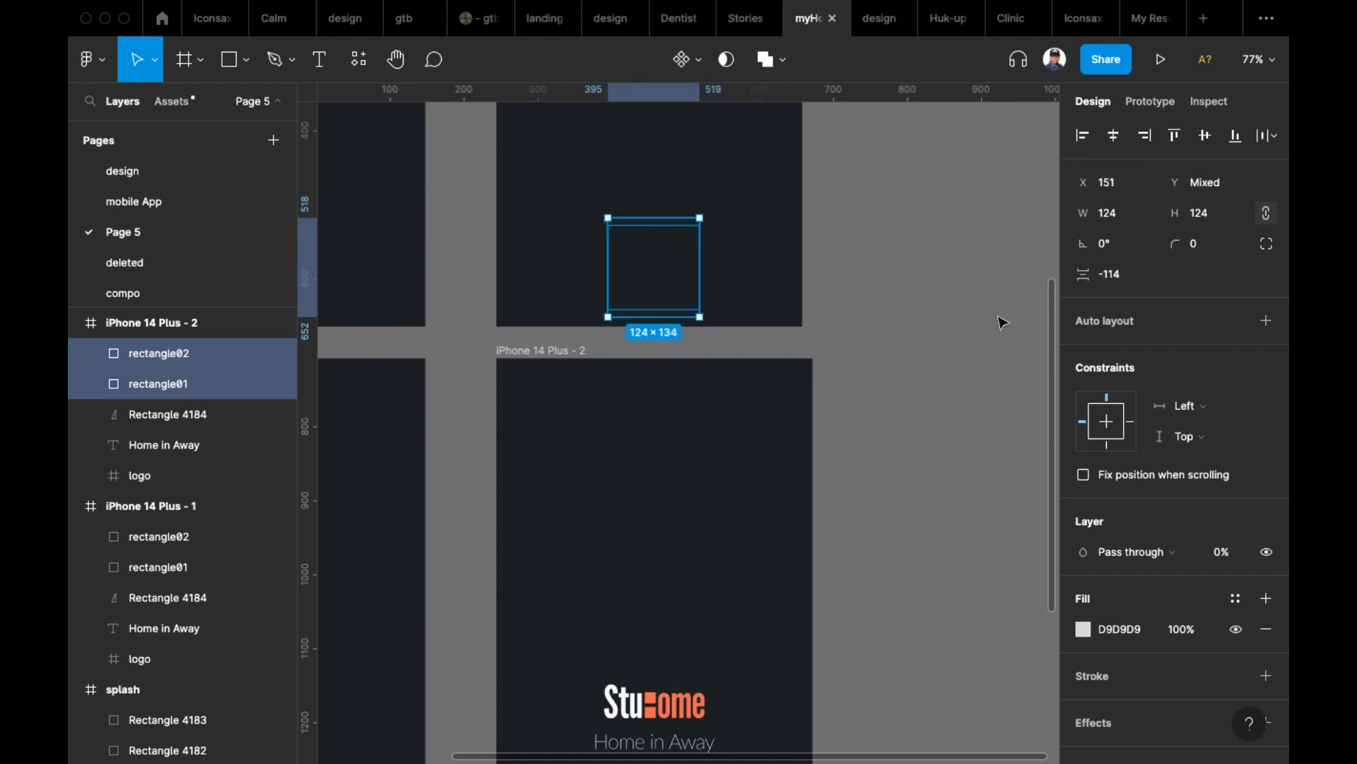
key("shift+Down")
key("shift+Down")
key("shift+Down")
key("shift+Down")
key("shift+Down")
key("shift+Down")
key("shift+Down")
key("shift+Down")
key("shift+Down")
key("shift+Down")
key("shift+Down")
key("shift+Down")
key("shift+Down")
key("shift+Down")
key("shift+Down")
key("shift+Down")
key("shift+Down")
key("shift+Down")
key("shift+Down")
key("shift+Down")
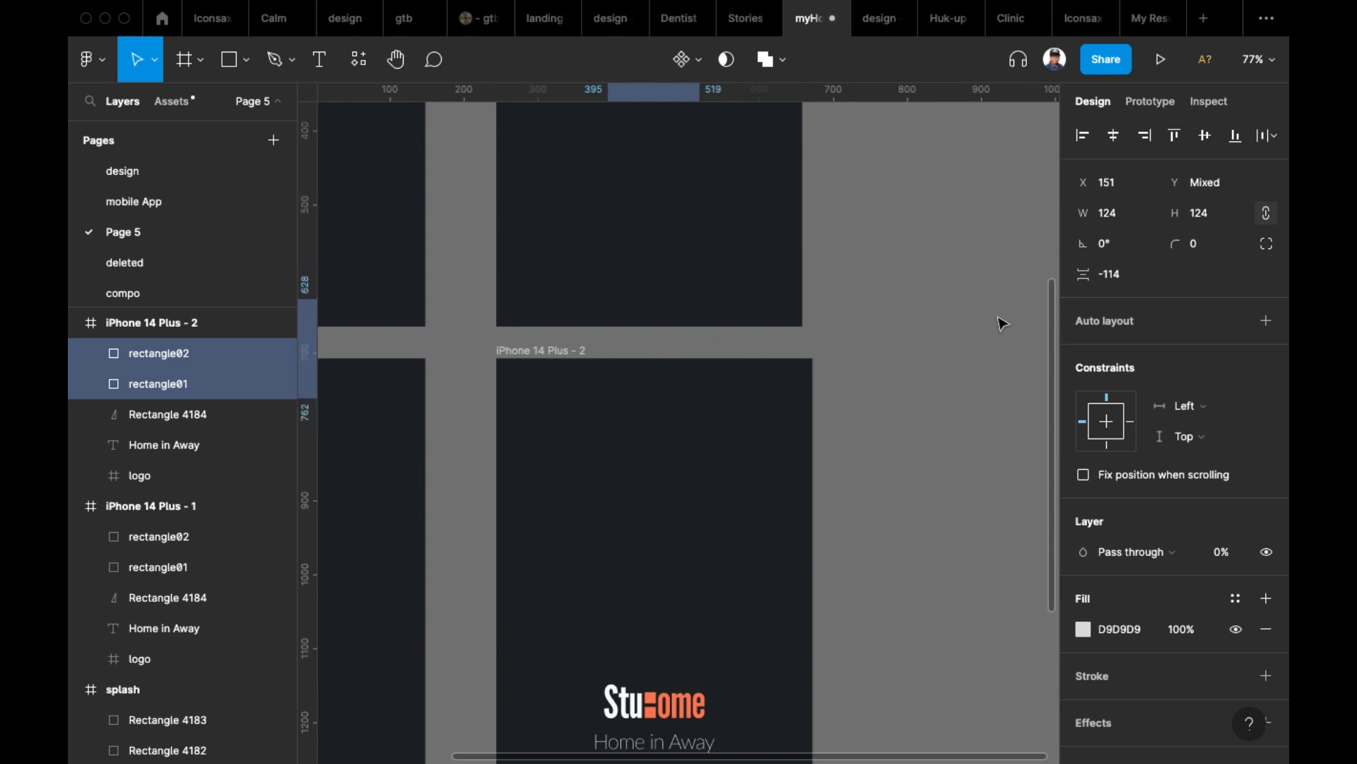
key("shift+Down")
key("shift+Down")
key("shift+Down")
key("shift+Down")
key("shift+Down")
key("shift+Down")
key("shift+Down")
key("shift+Down")
key("shift+Down")
key("shift+Down")
key("shift+Down")
key("shift+Down")
key("shift+Down")
key("shift+Down")
key("shift+Down")
key("shift+Down")
key("shift+Down")
key("shift+Down")
key("shift+Down")
key("shift+Down")
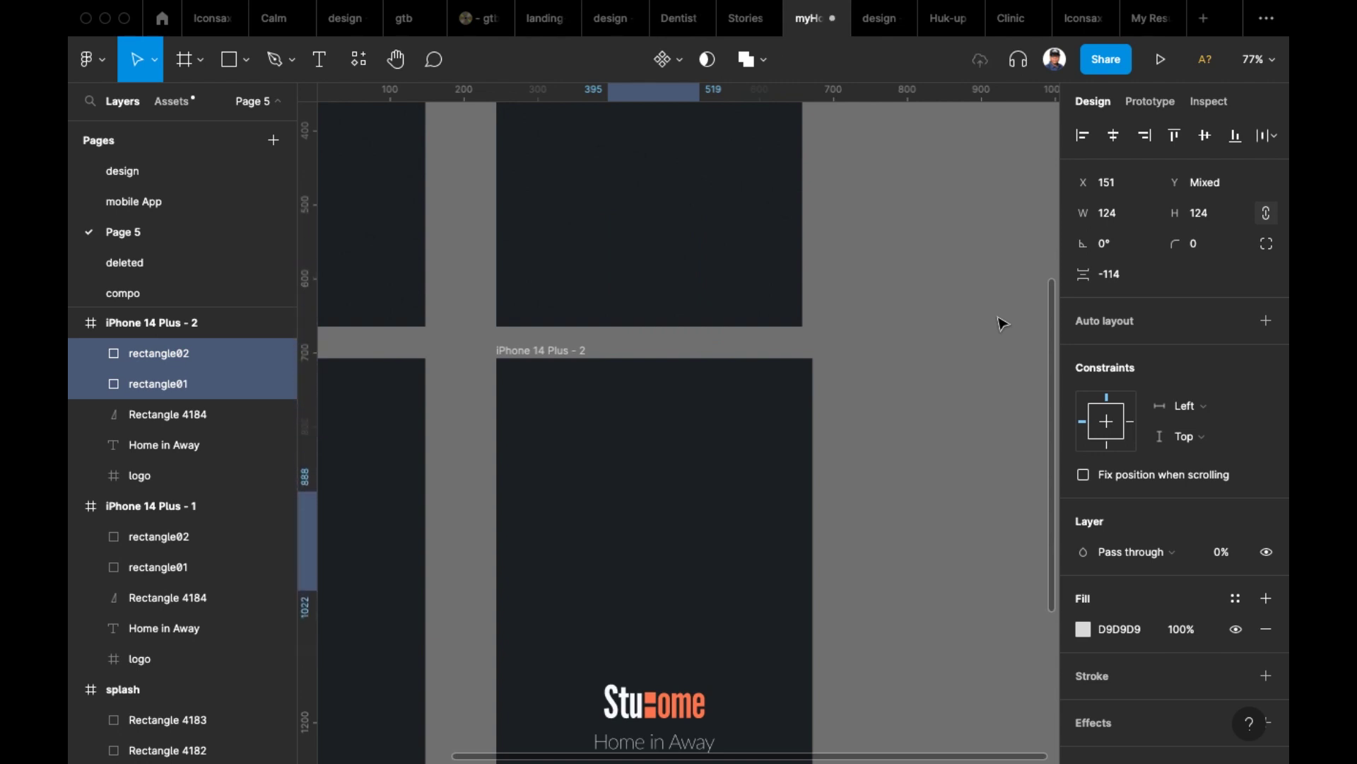
- Set the layer opacity of both rectangles in the iPhone 14 Plus - 2 frame to 100%
left_click(1234, 557)
type("100")
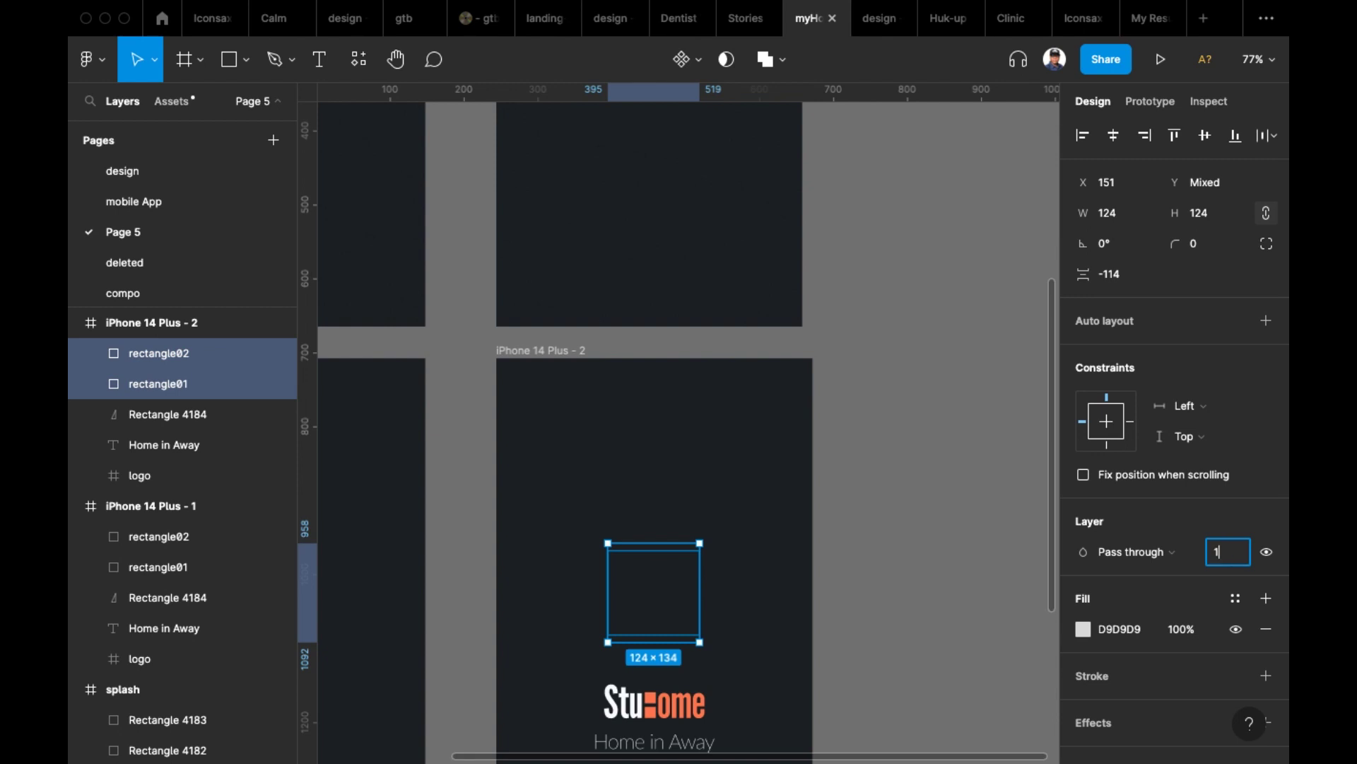
key("Return")
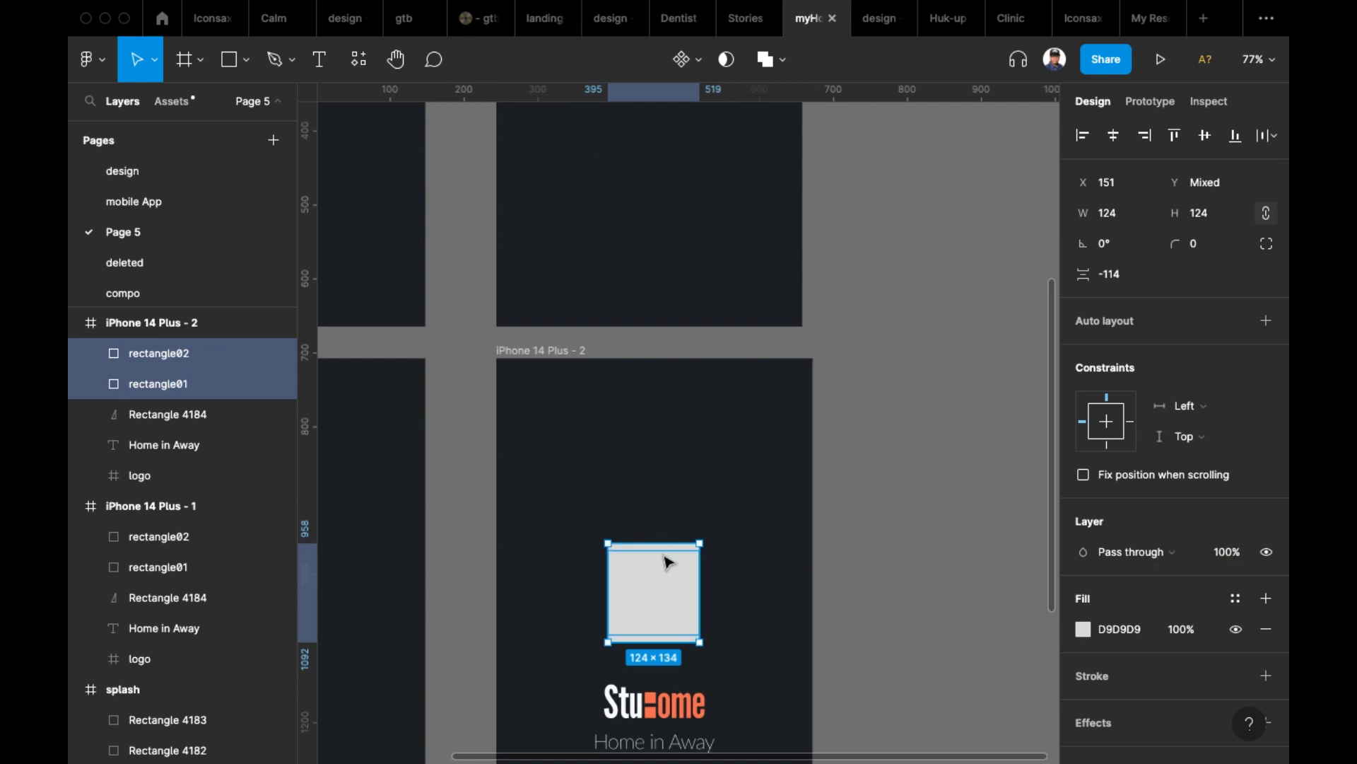
- Scale rectangle02 in the iPhone 14 Plus - 2 frame down to 21 × 21 and undo its move into the logo
scroll(664, 561, "up", 6)
scroll(683, 416, "down", 3)
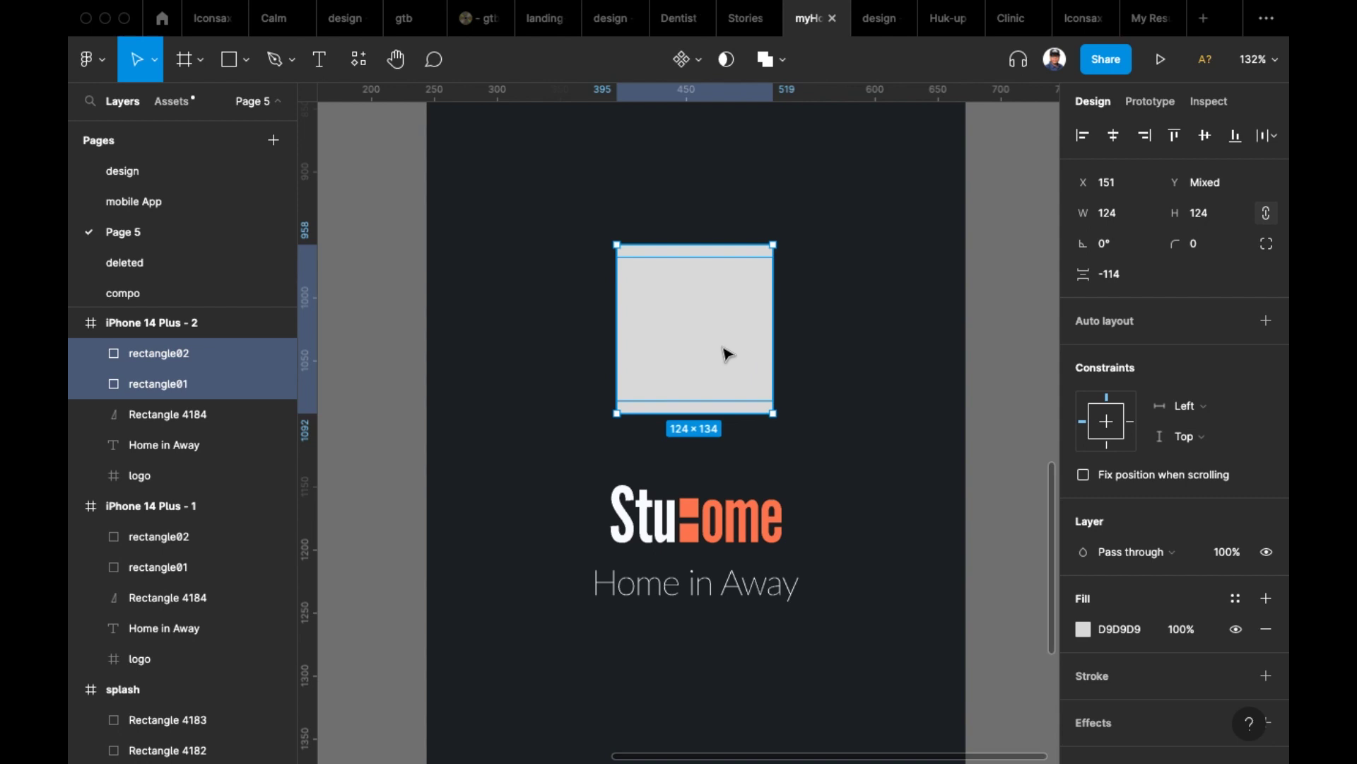
key("Escape")
left_click(736, 304)
left_click_drag(774, 258, 704, 497)
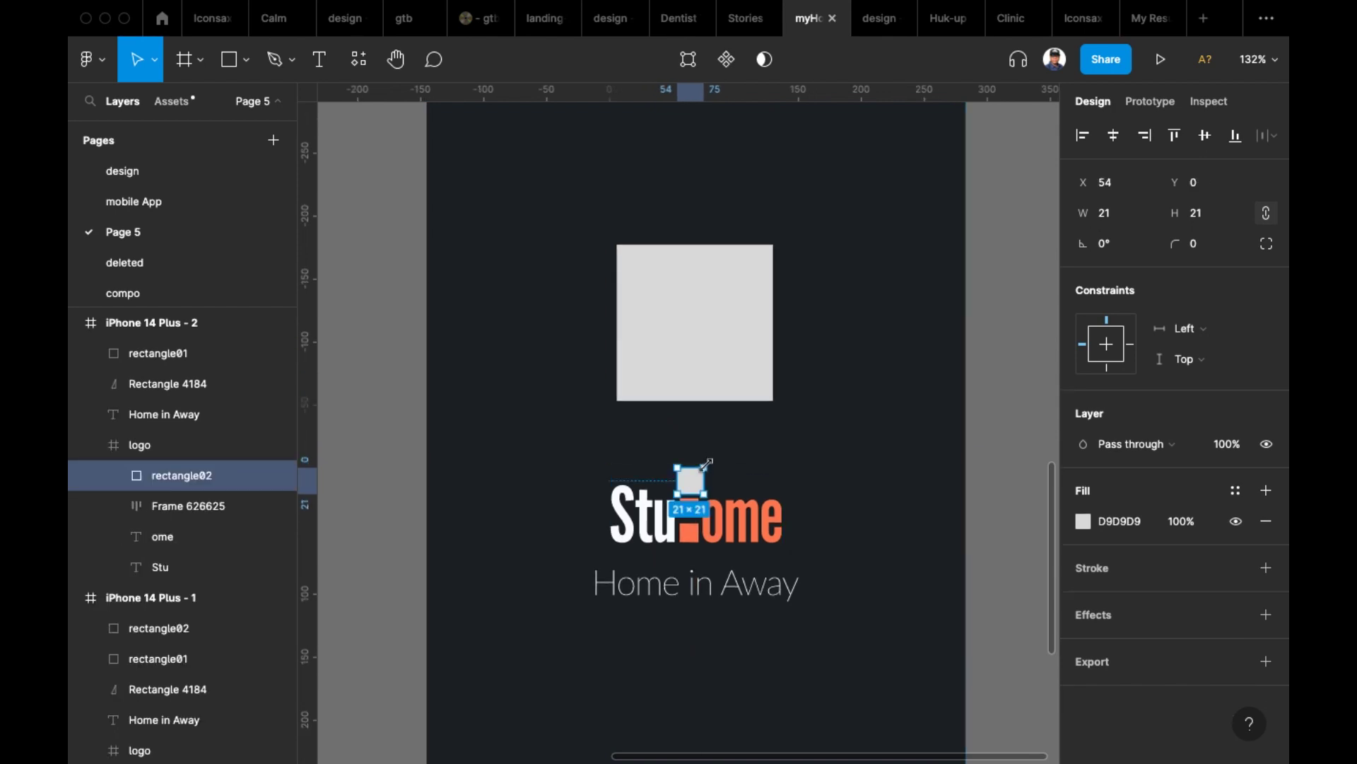
key("super+z")
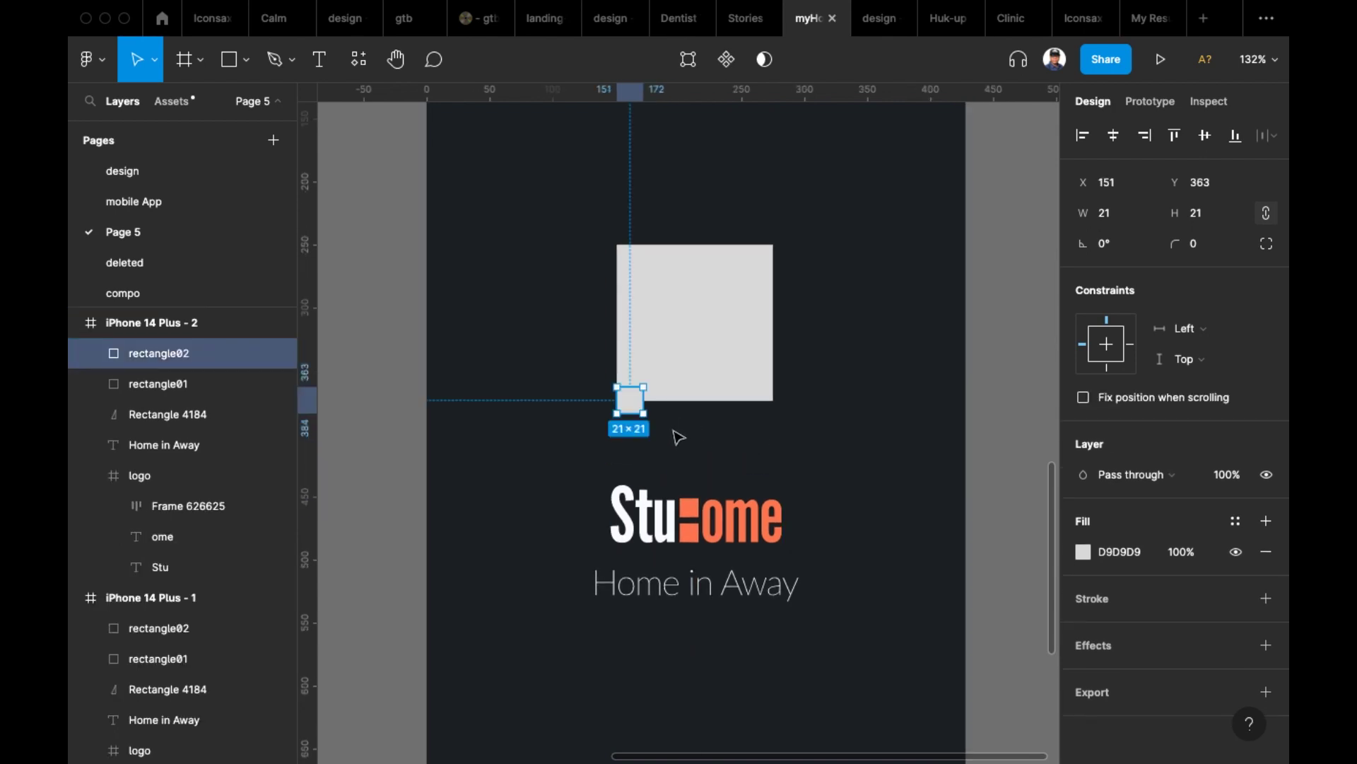
- Resize rectangle02 in the iPhone 14 Plus - 2 frame to 14.97 × 14.97, matching the size of the logo's orange square
key("Escape")
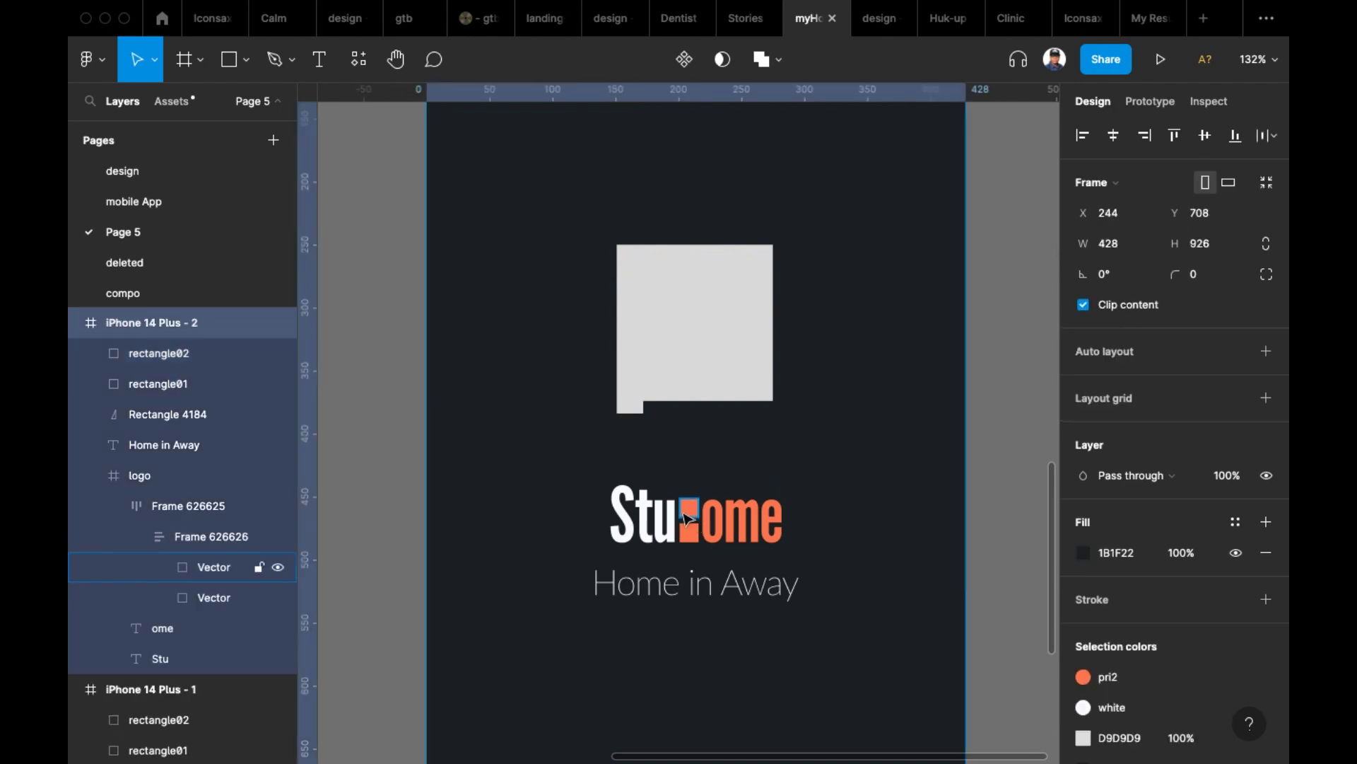
left_click(687, 518, "super")
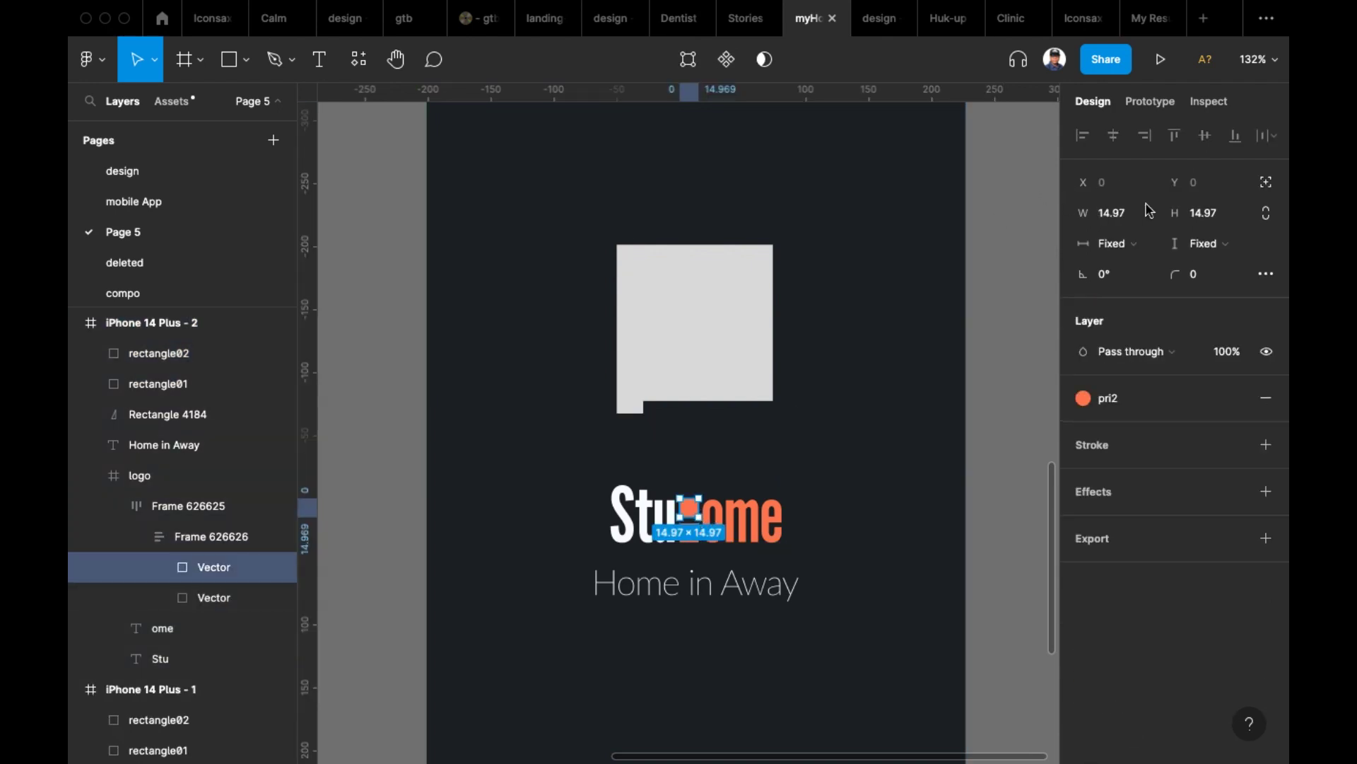
left_click(1072, 207)
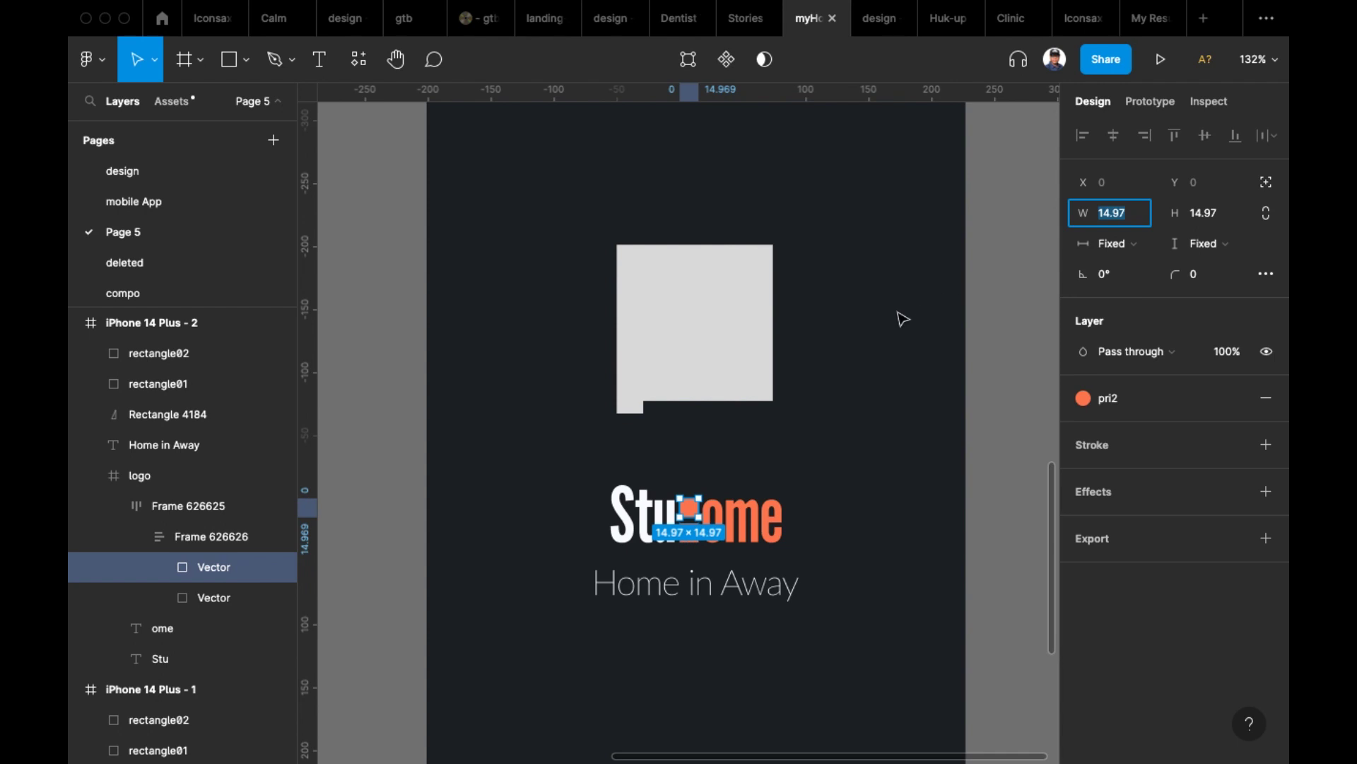
left_click(627, 413)
left_click(1213, 215)
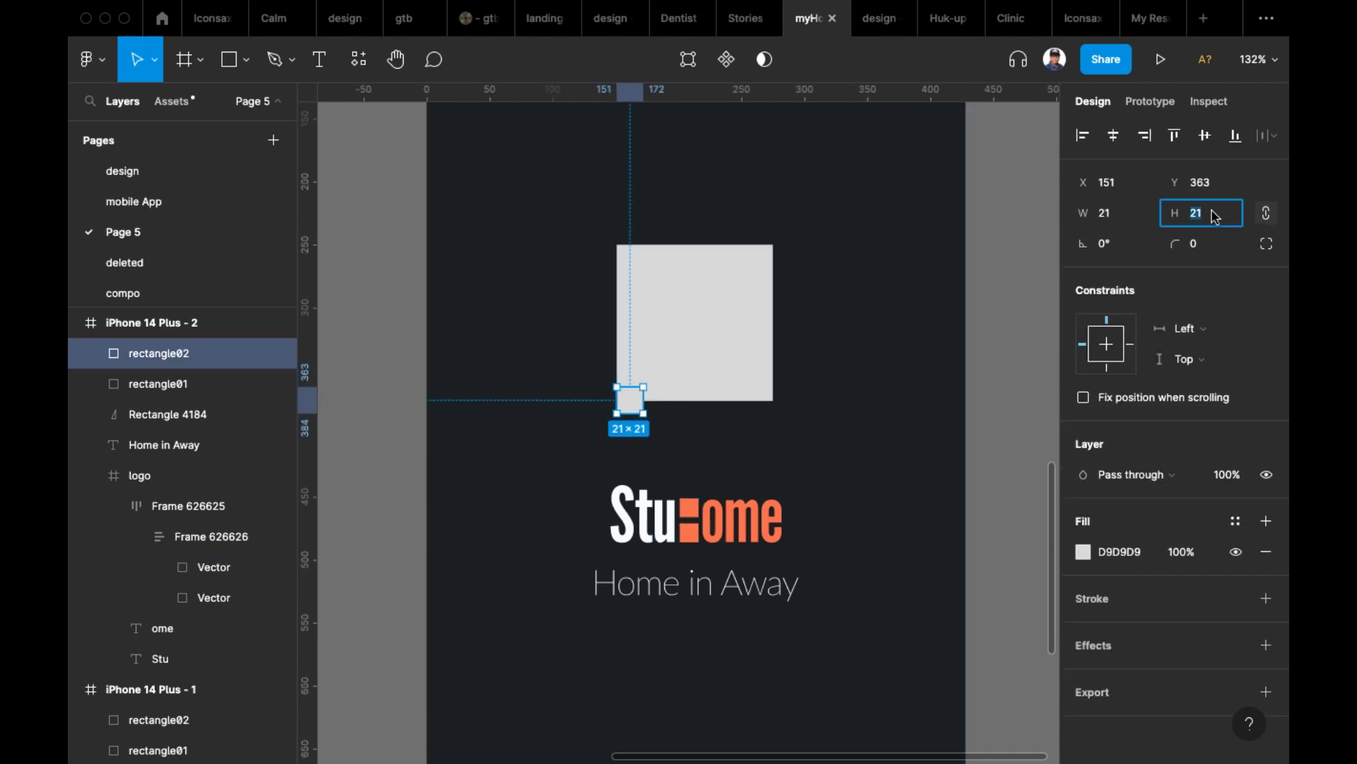
type("14.97")
key("Return")
- Move rectangle01 in the iPhone 14 Plus - 2 frame up and to the right, and resize it to 14.97 × 14.97
left_click_drag(680, 306, 870, 238)
left_click(1227, 214)
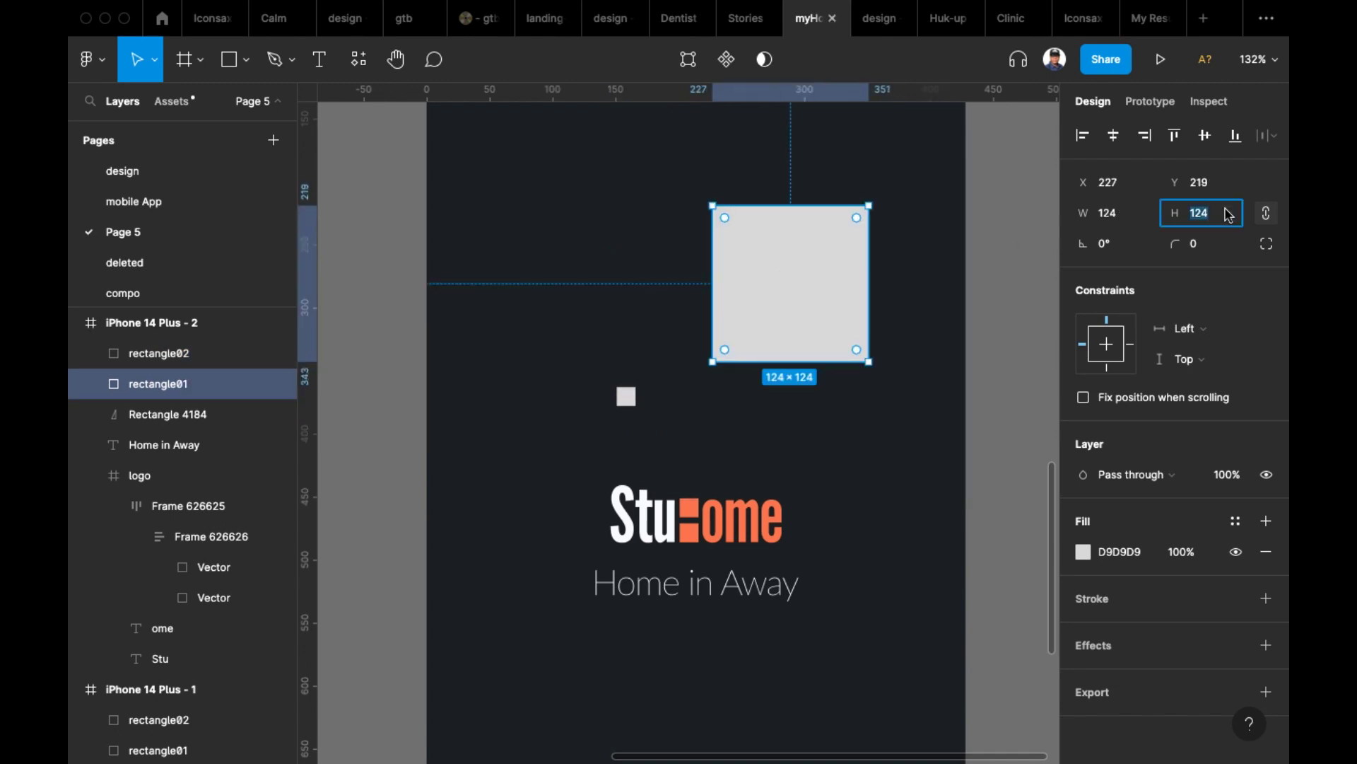
type("14.97")
key("Return")
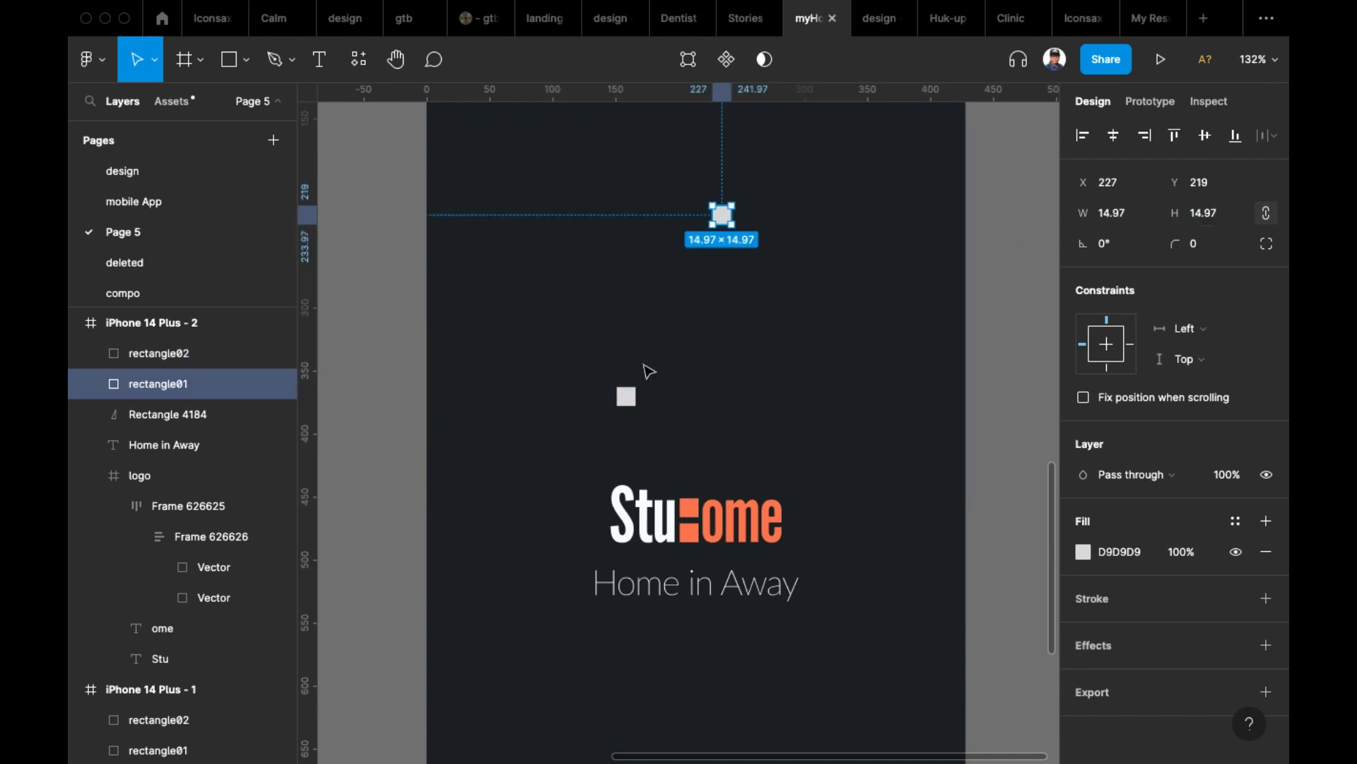
- Nudge rectangle02 onto the logo's lower orange square in the iPhone 14 Plus - 2 frame, at X 201, Y 471
left_click(626, 403)
key("shift+Right")
key("shift+Right")
key("shift+Right")
key("shift+Right")
key("shift+Right")
key("shift+Down")
key("shift+Down")
key("shift+Down")
key("shift+Down")
key("shift+Down")
key("shift+Down")
key("shift+Down")
key("shift+Down")
key("shift+Down")
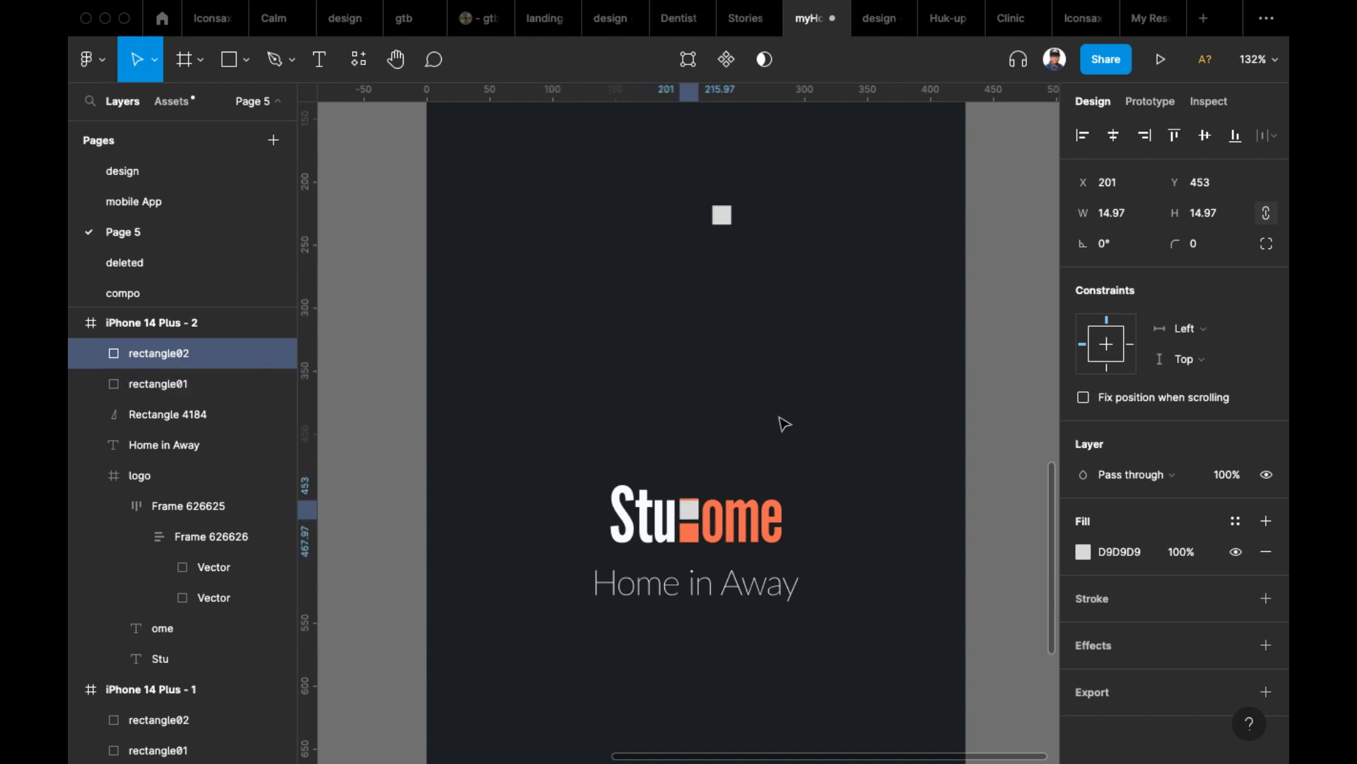
key("shift+Down")
key("shift+Down")
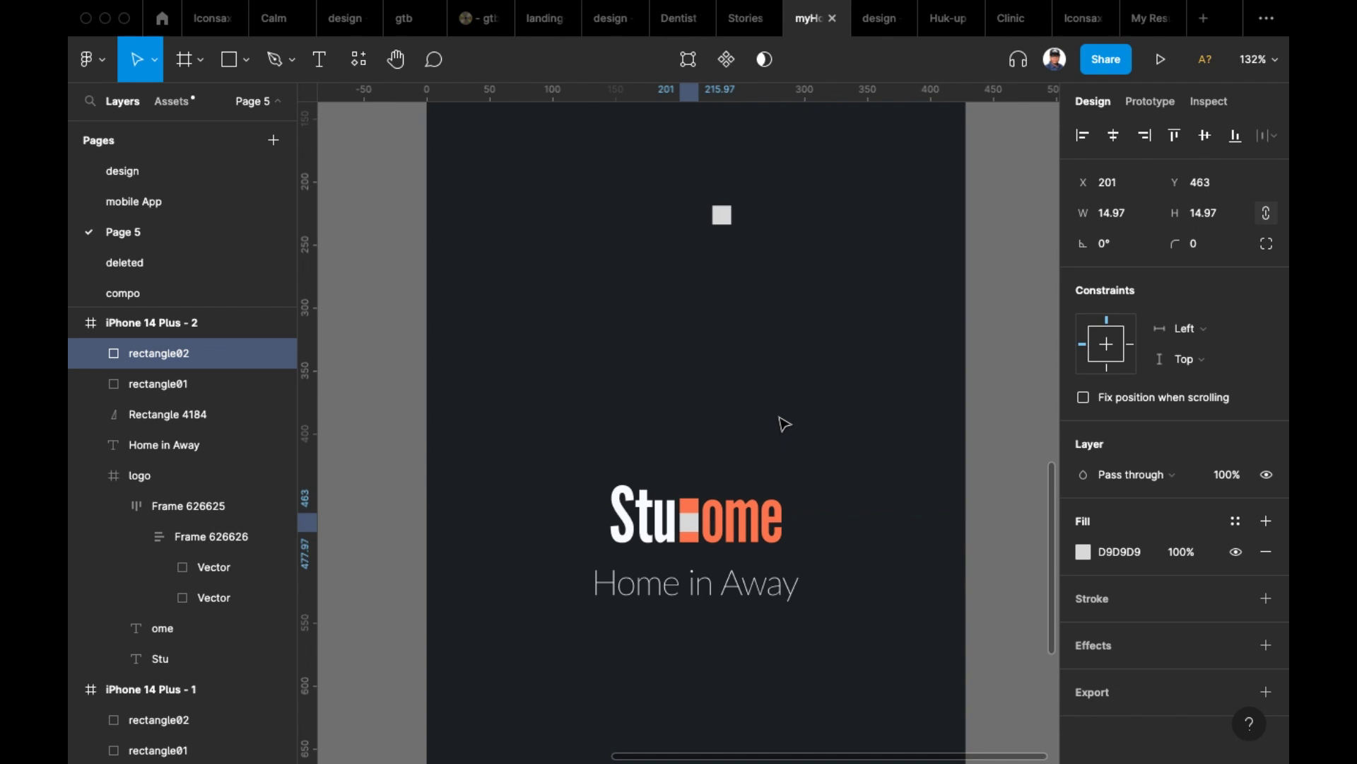
key("Up")
key("Up")
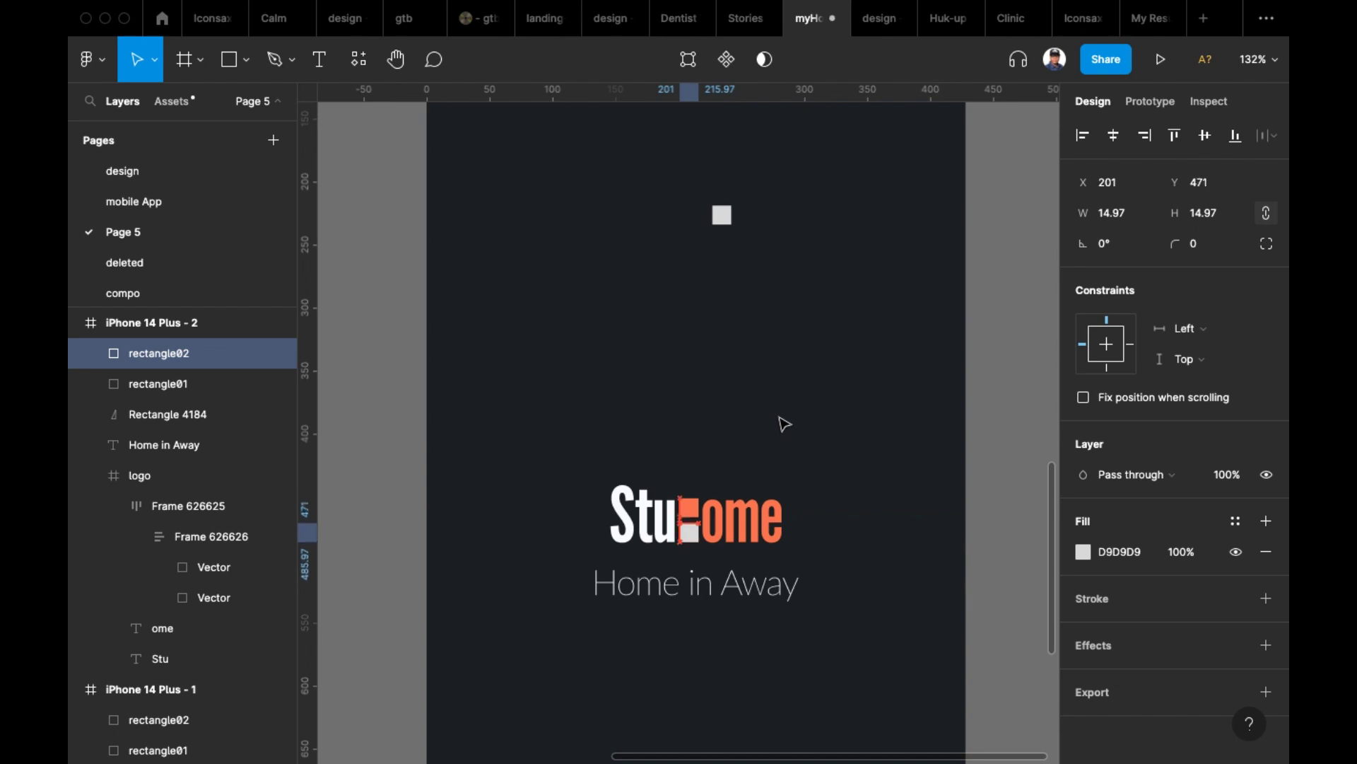
- Nudge rectangle01 onto the logo's upper orange square in the iPhone 14 Plus - 2 frame, at X 201
left_click(723, 216)
key("shift+Down")
key("shift+Down")
key("shift+Down")
key("shift+Down")
key("shift+Down")
key("shift+Down")
key("shift+Down")
key("shift+Down")
key("shift+Down")
key("shift+Down")
key("shift+Down")
key("shift+Down")
key("shift+Down")
key("shift+Down")
key("shift+Down")
key("shift+Down")
key("shift+Down")
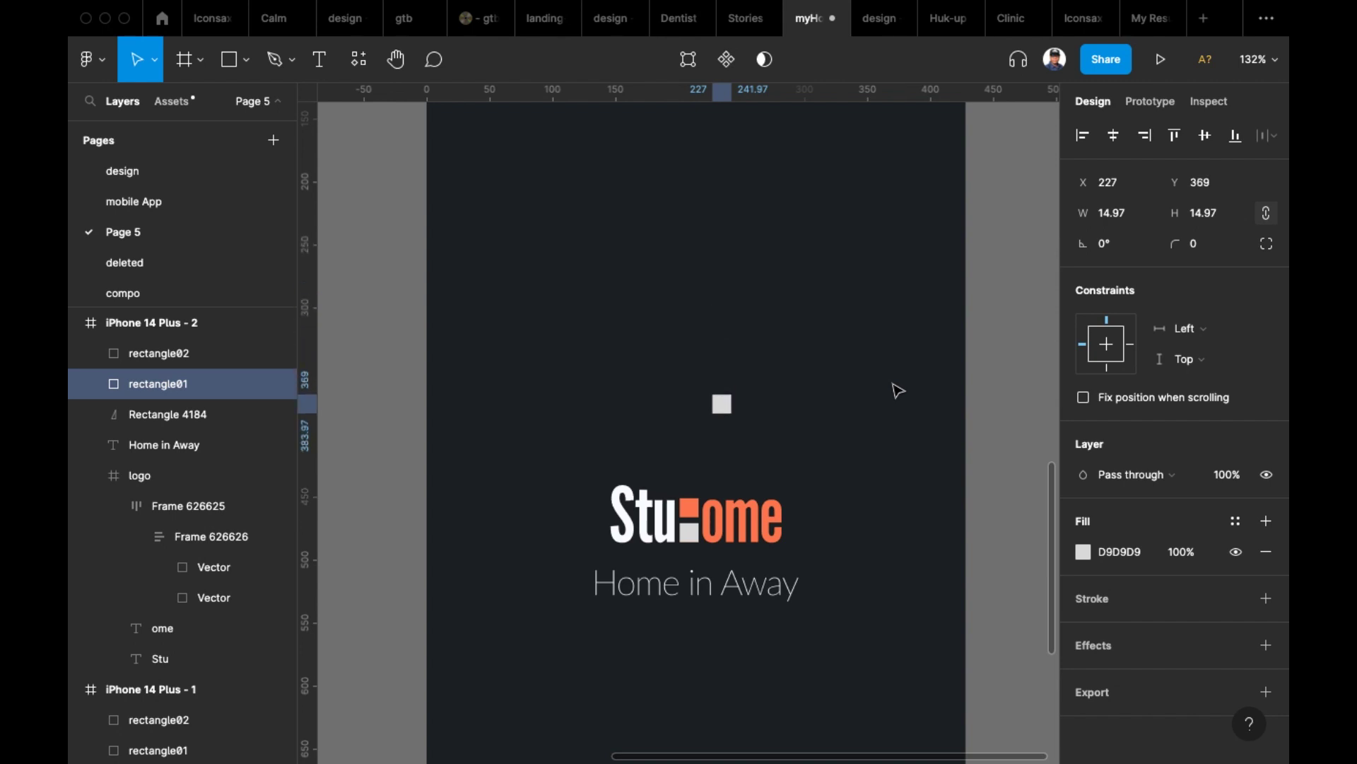
key("shift+Left")
key("shift+Left")
key("shift+Left")
key("shift+Down")
key("shift+Down")
key("shift+Down")
key("shift+Down")
key("shift+Down")
key("shift+Down")
key("Right")
key("Right")
key("Down")
key("Right")
key("Right")
key("Right")
key("Left")
key("Left")
key("Down")
key("Down")
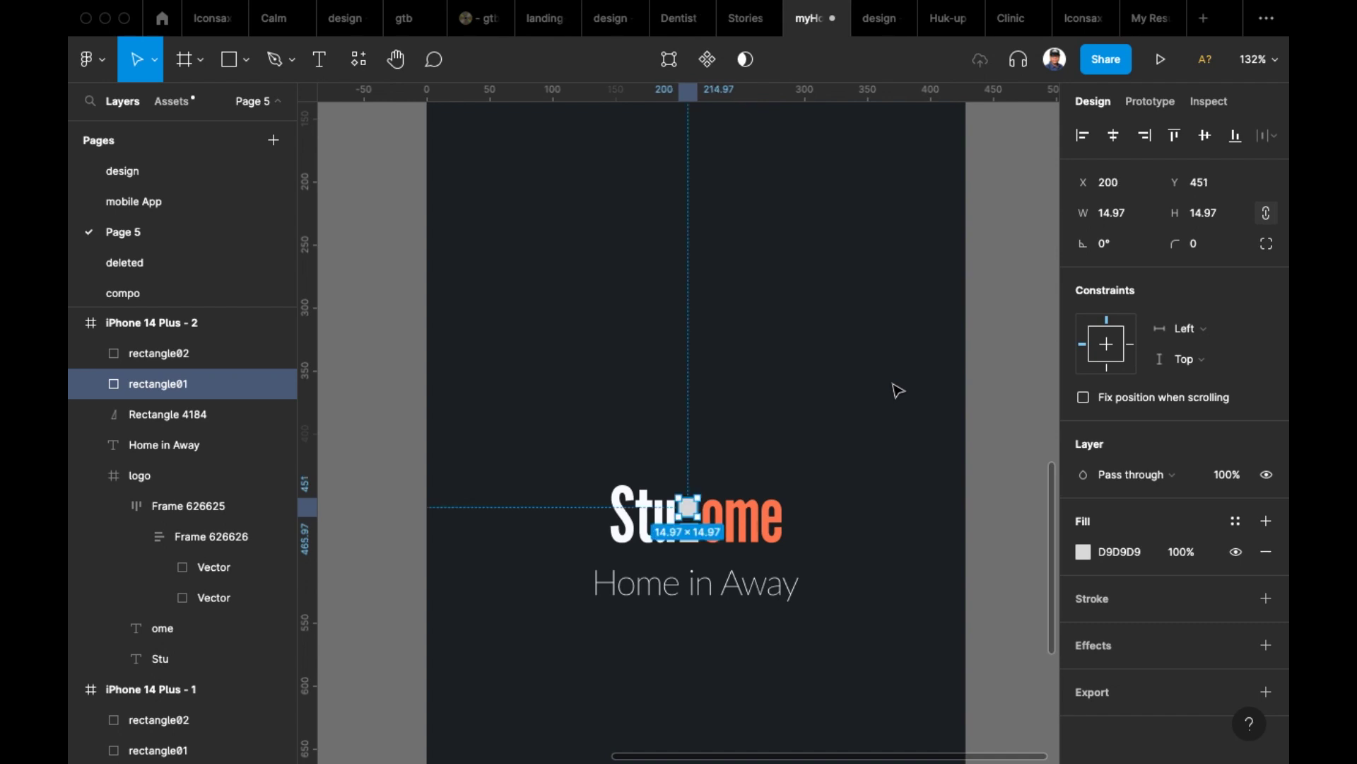
key("Right")
key("Up")
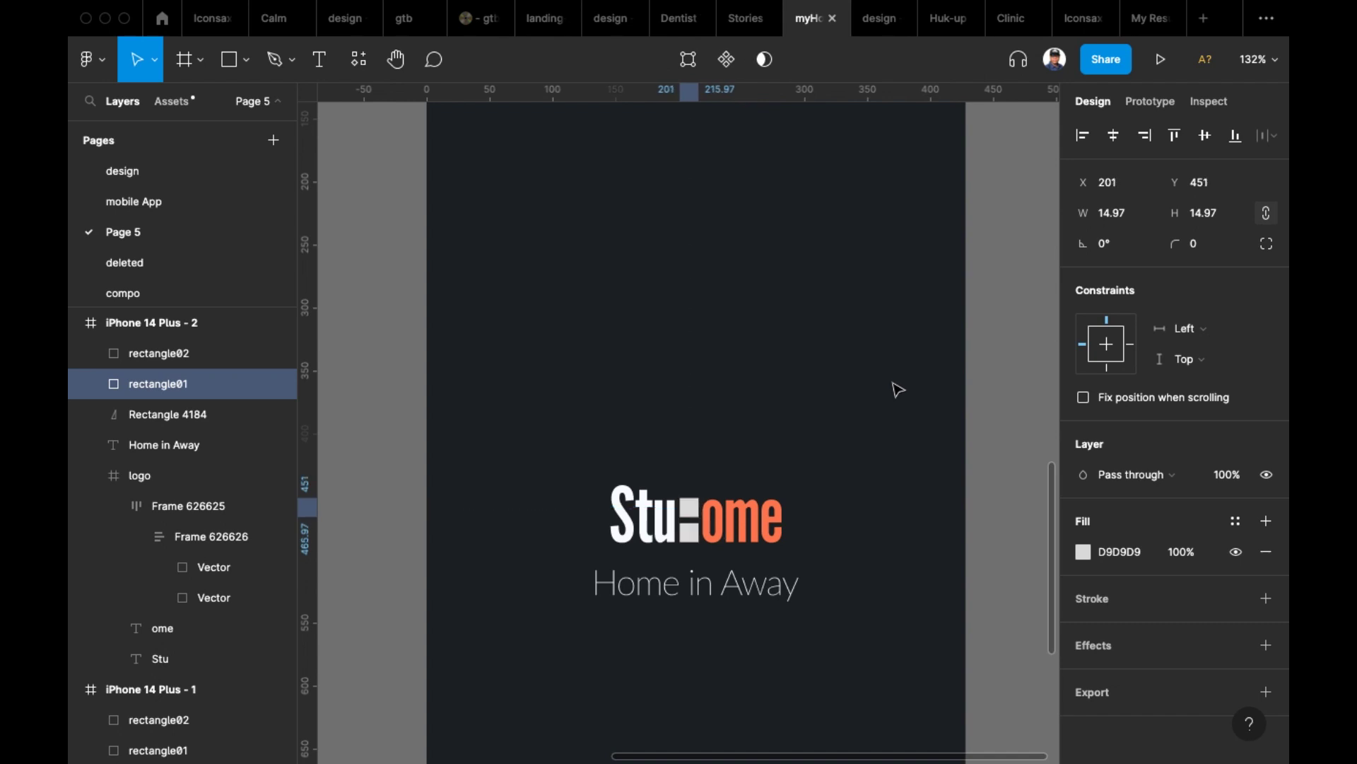
key("Down")
key("Down")
- Fine-tune rectangle01 over the logo's upper orange square to Y 451 and enlarge it to 15 × 15
left_click(1028, 362)
left_click_drag(899, 333, 818, 262)
scroll(640, 401, "up", 5)
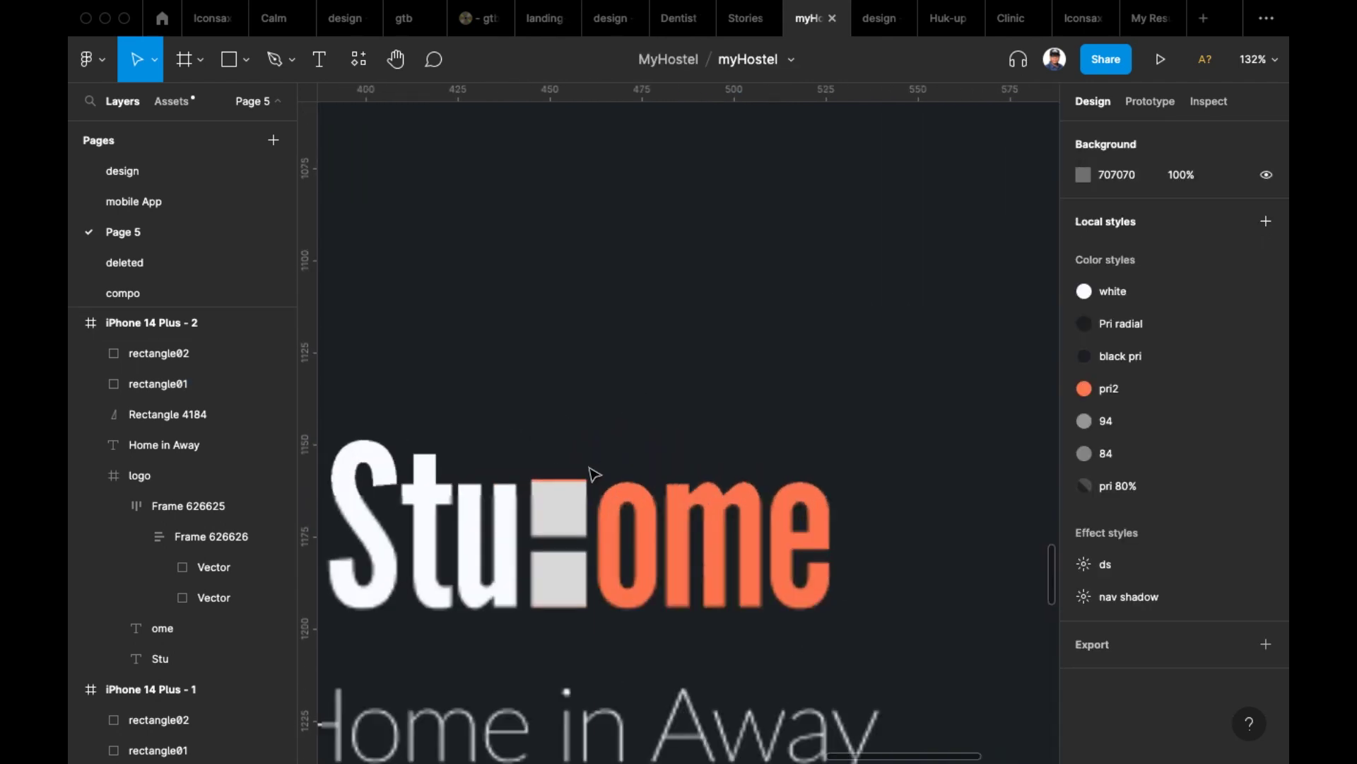
scroll(606, 456, "up", 3)
left_click(540, 539)
key("Down")
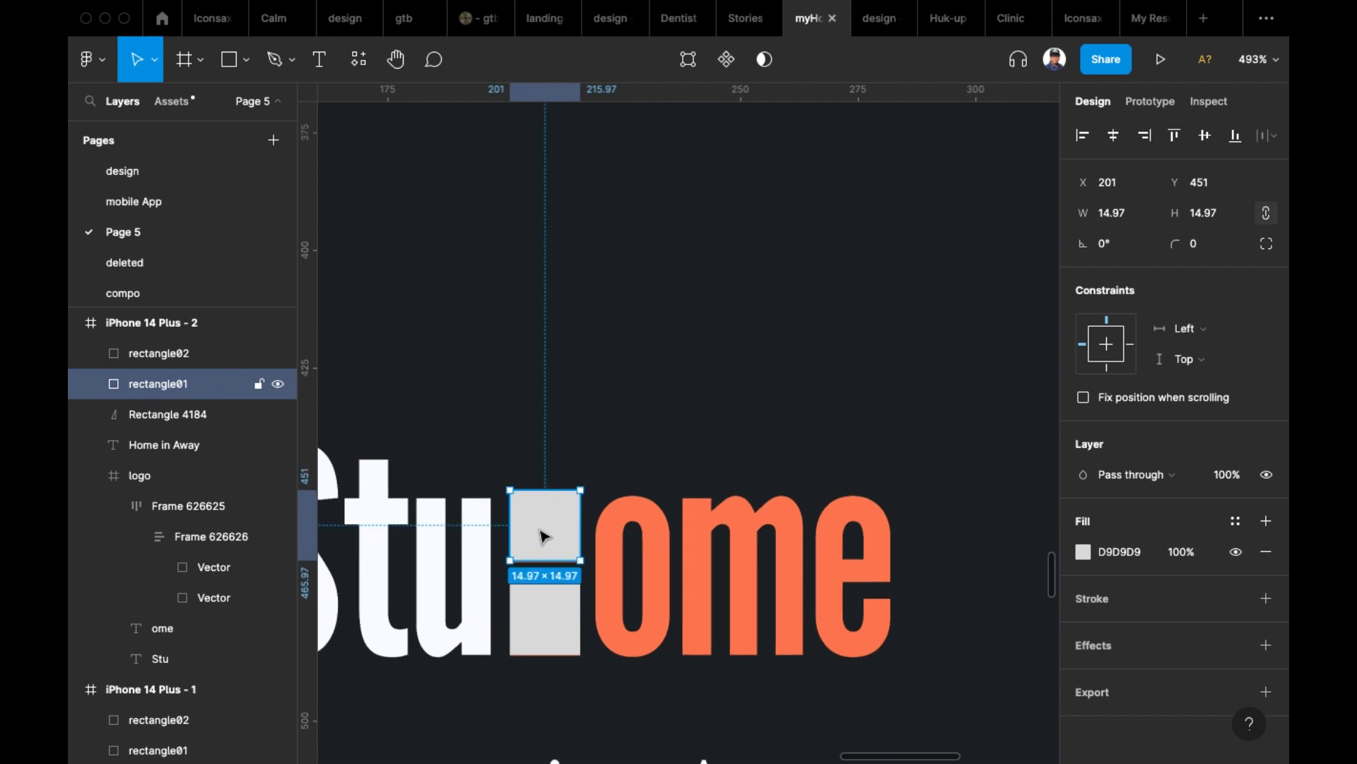
left_click(941, 522)
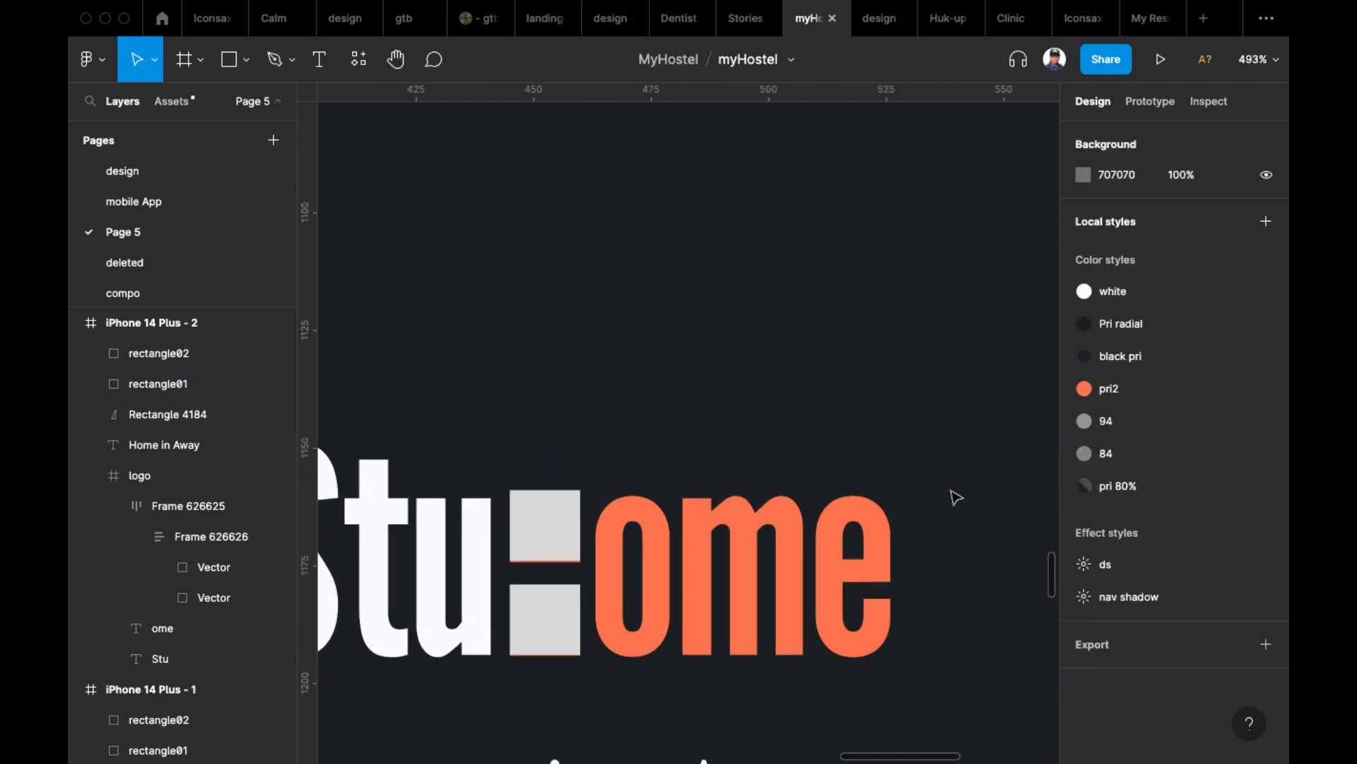
left_click(525, 558)
scroll(526, 573, "up", 3)
left_click_drag(554, 550, 563, 557)
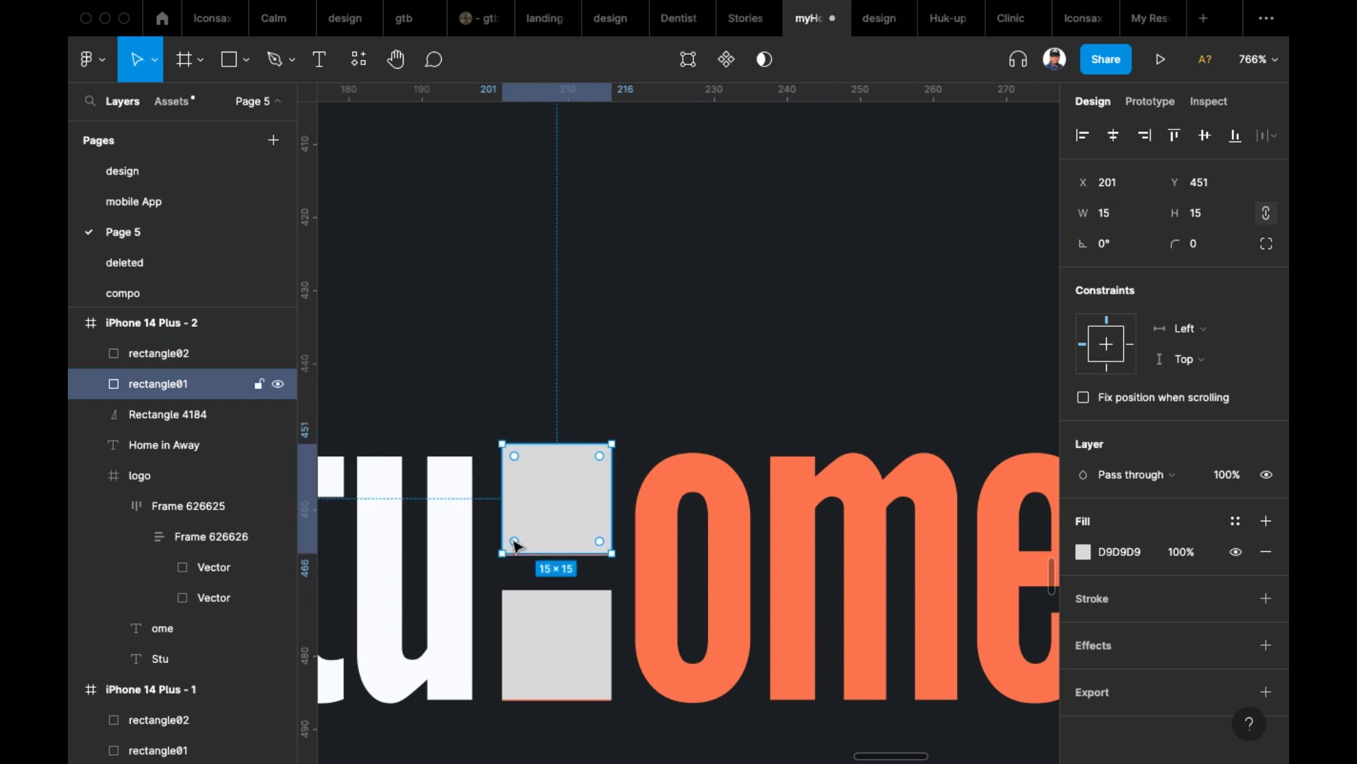
scroll(552, 573, "up", 3)
scroll(551, 573, "up", 3)
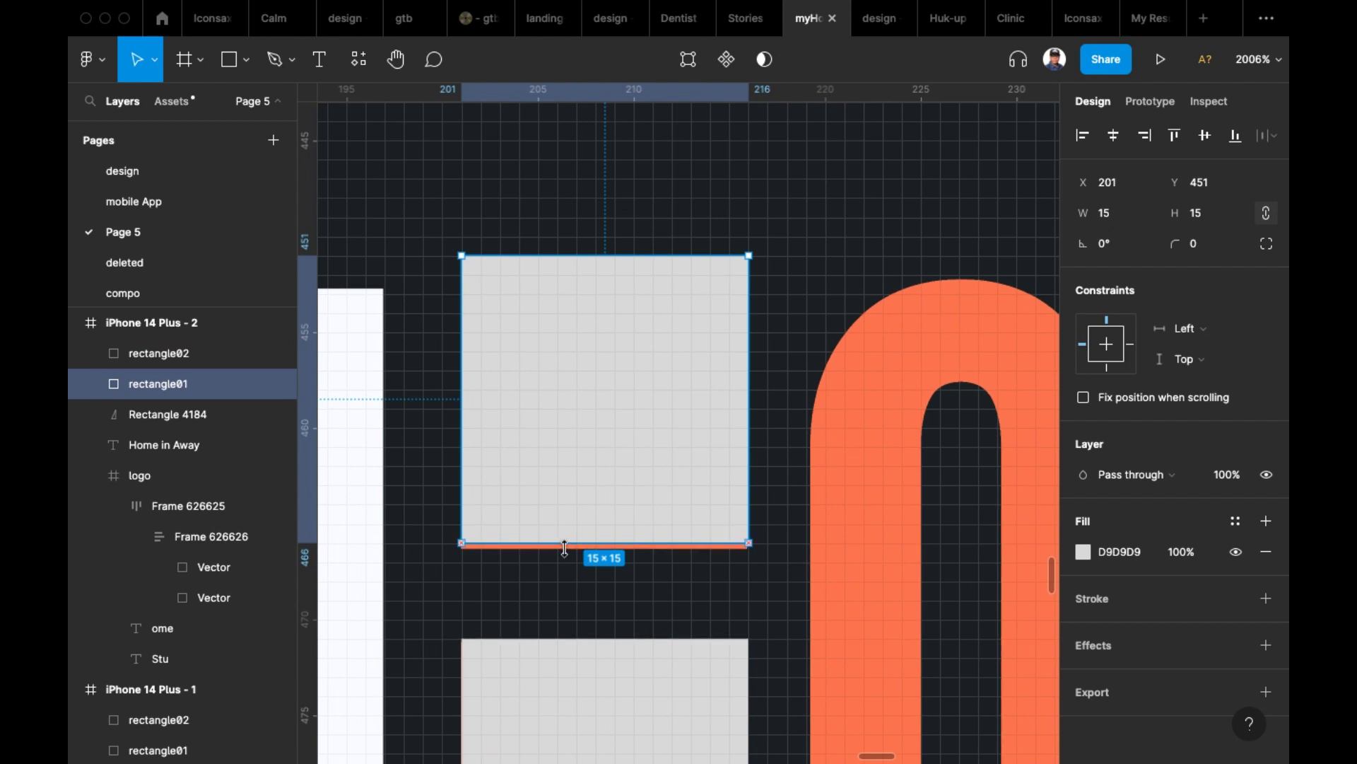
scroll(622, 486, "down", 15)
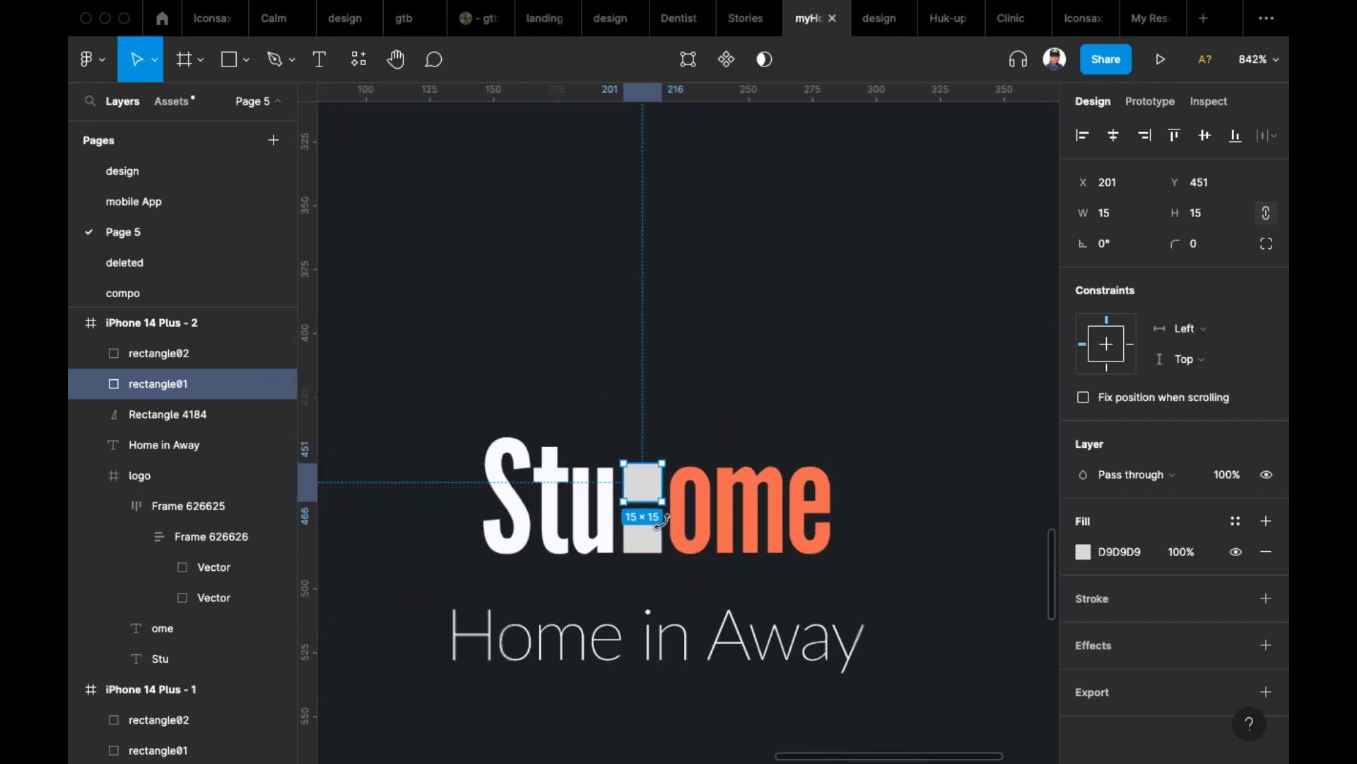
scroll(813, 424, "down", 5)
left_click(933, 415)
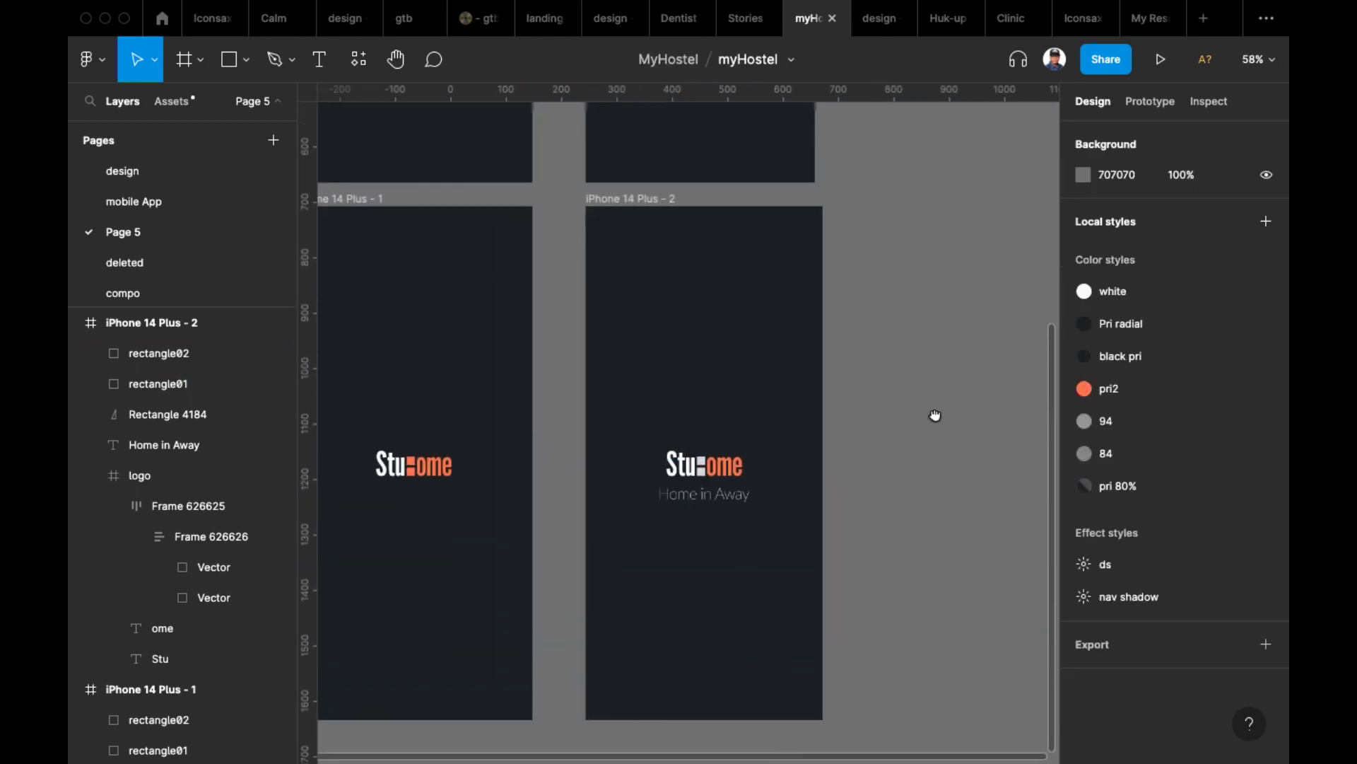
- Move both splash frames up to Y -548, leaving a gap above the iPhone 14 Plus frames
scroll(896, 408, "down", 8)
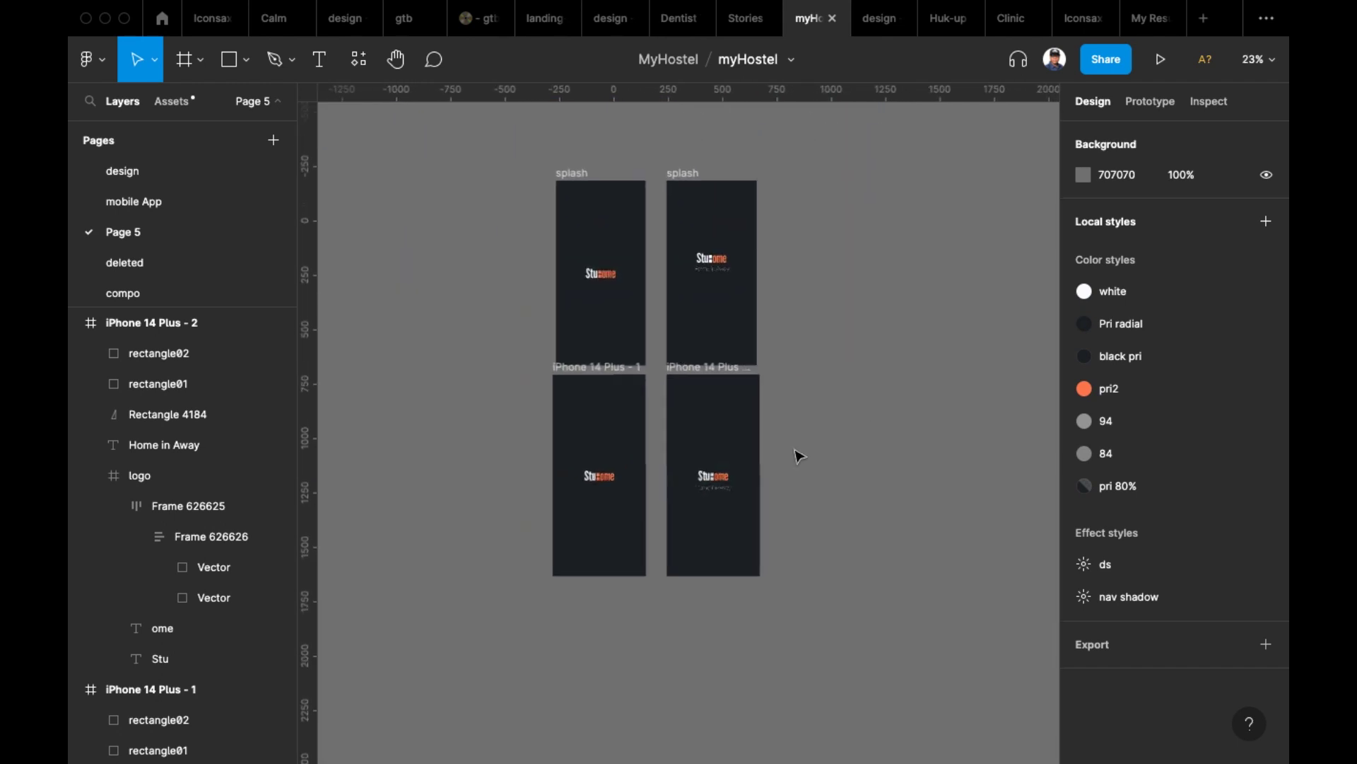
scroll(824, 355, "up", 2)
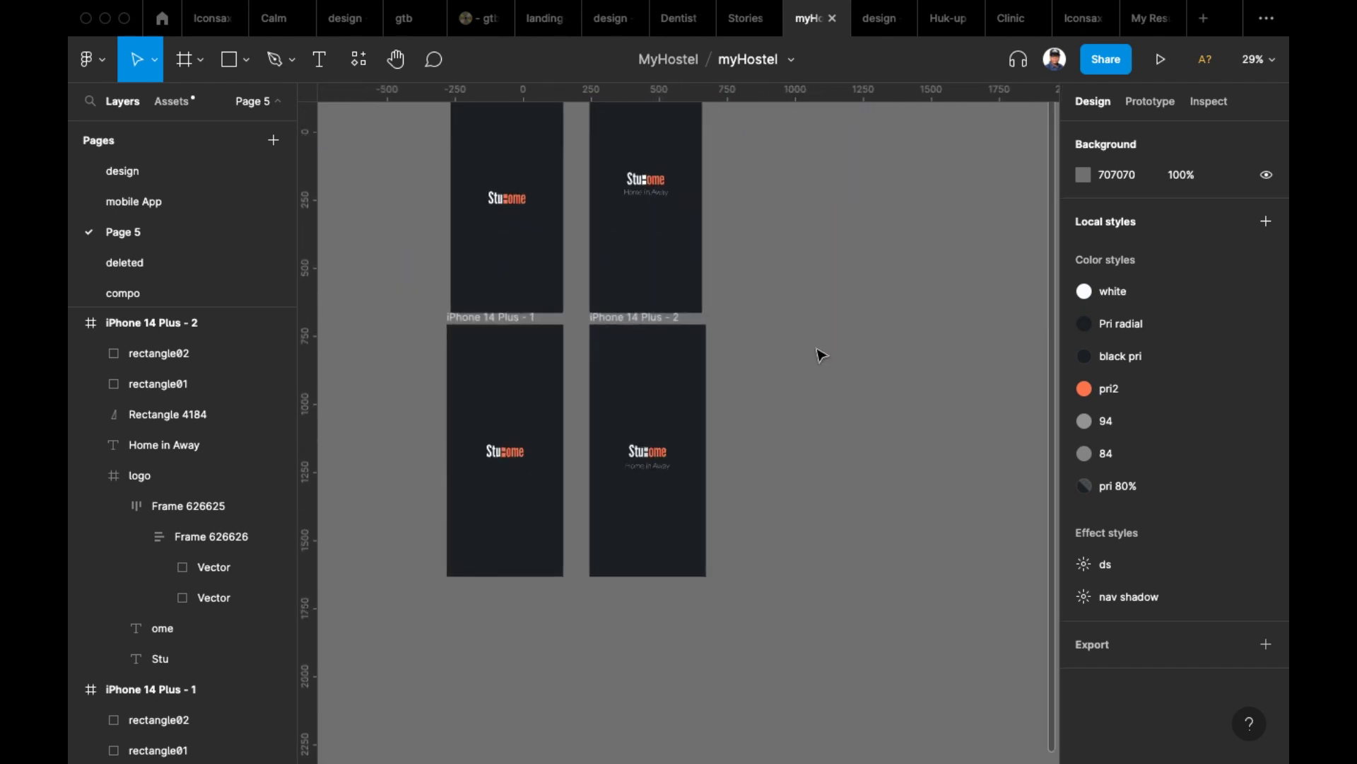
scroll(898, 488, "up", 3)
scroll(898, 488, "left", 2)
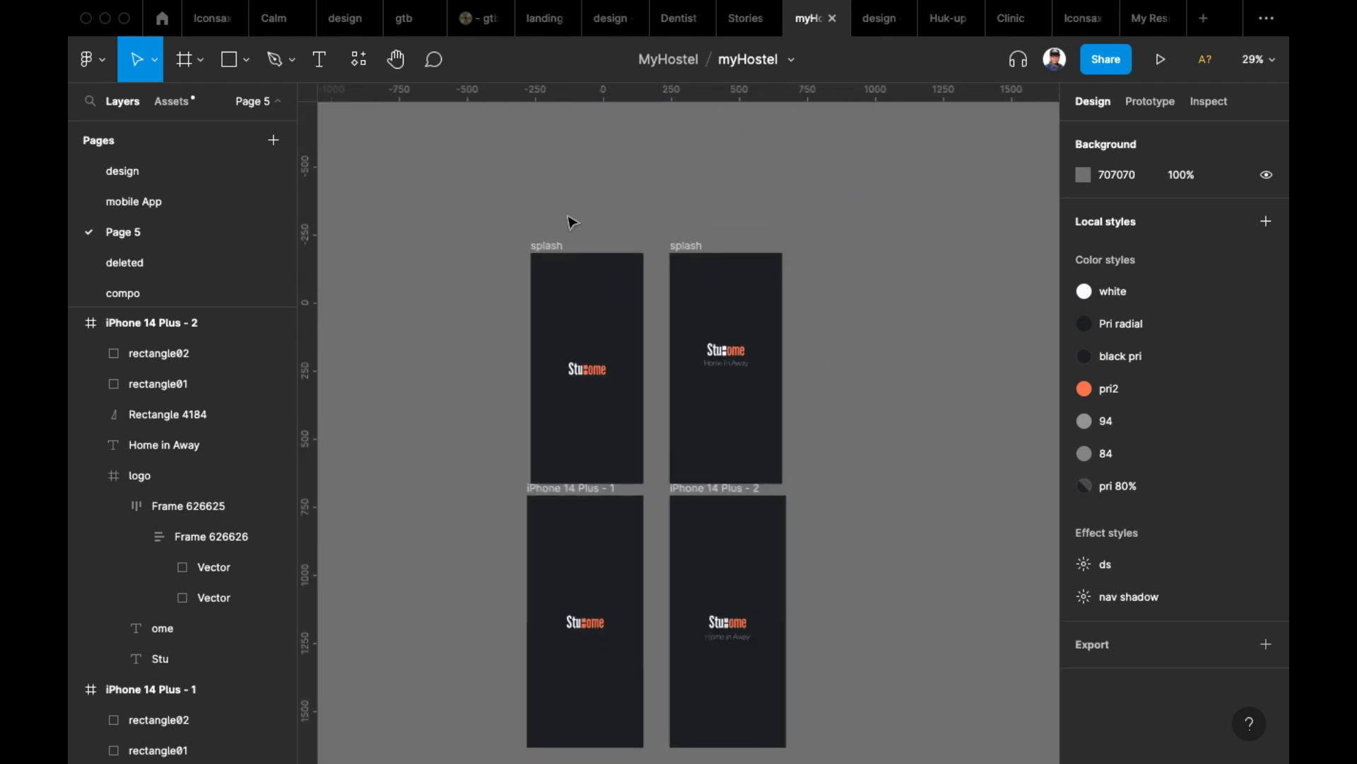
left_click(700, 261, "shift")
left_click_drag(693, 252, 695, 145)
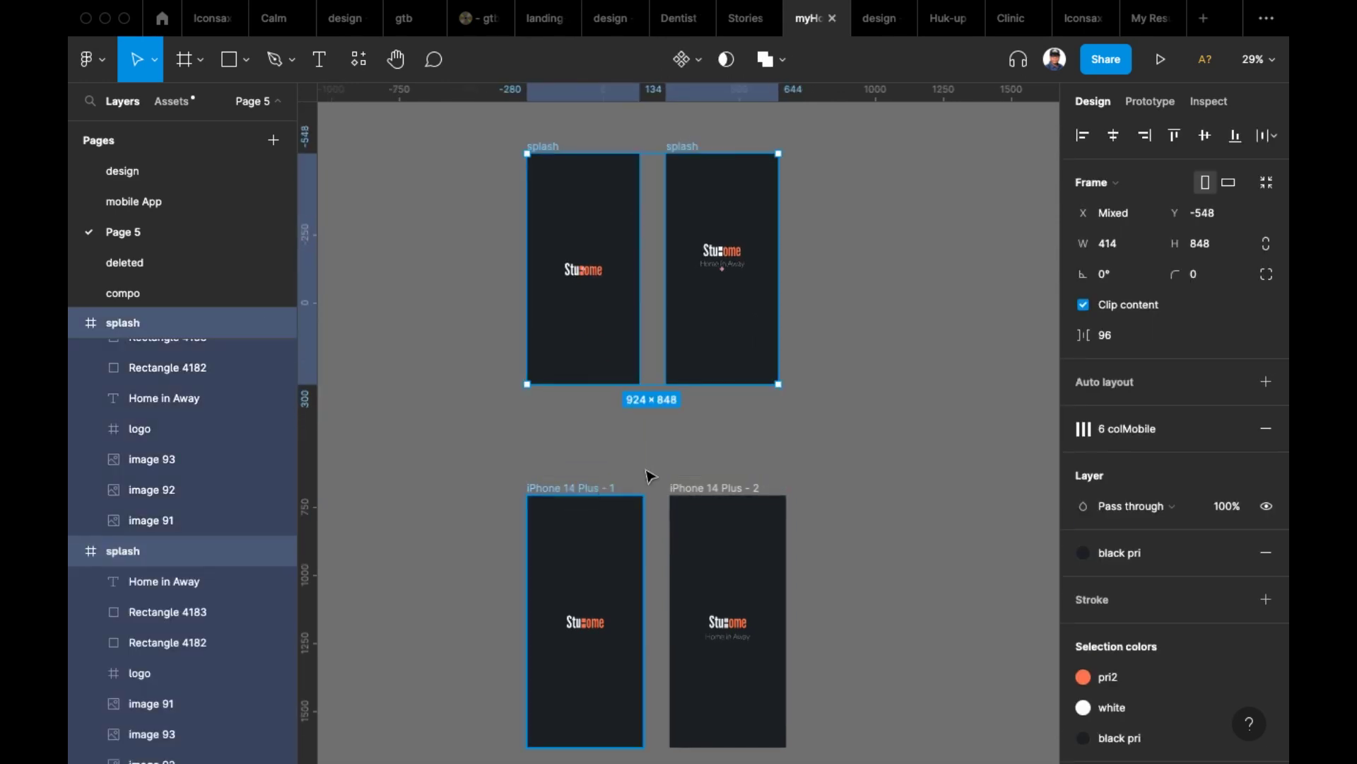
- Move the iPhone 14 Plus - 1 frame left to X -385, widening the gap to the iPhone 14 Plus - 2 frame
left_click(640, 499)
scroll(669, 372, "down", 3)
scroll(668, 373, "left", 1)
left_click_drag(594, 389, 569, 388)
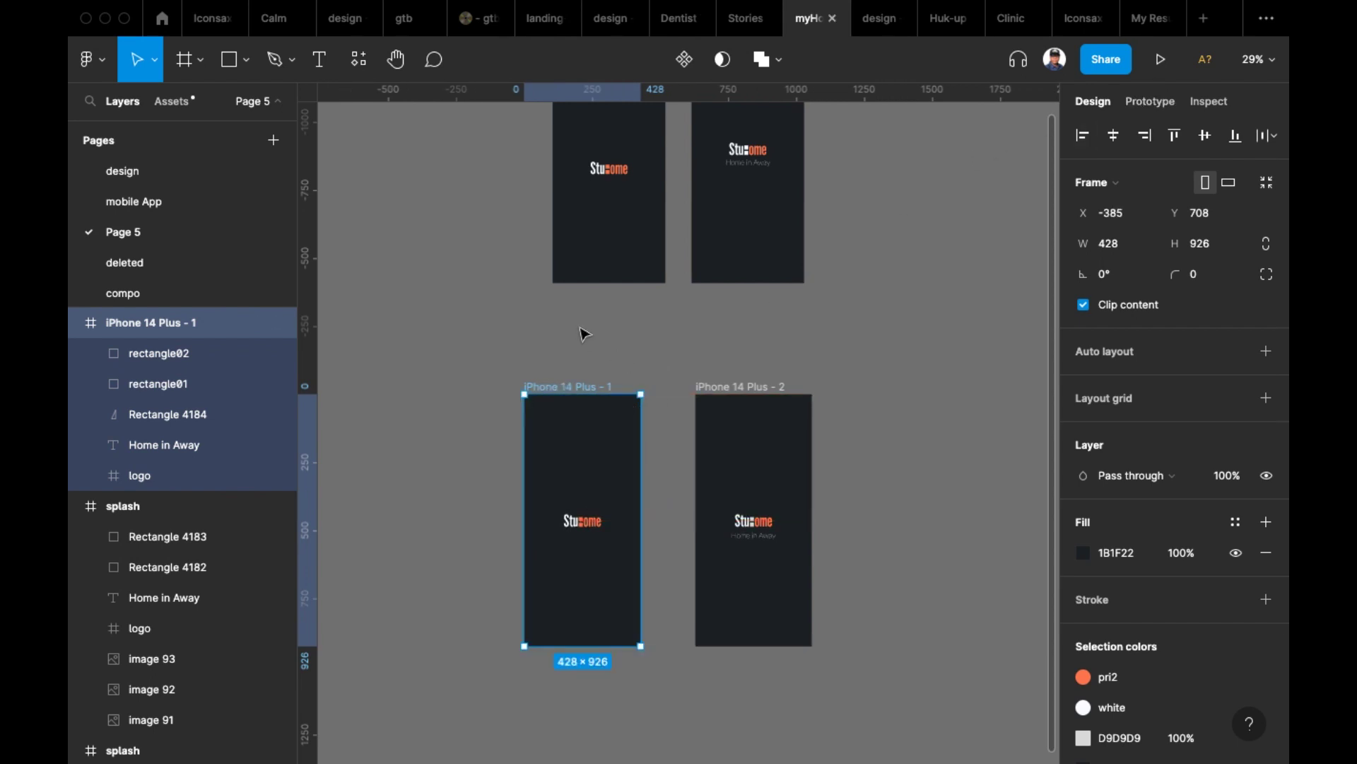
left_click(608, 353)
- Add a prototype connection from the iPhone 14 Plus - 1 frame to the iPhone 14 Plus - 2 frame
left_click(1156, 102)
left_click(566, 386)
mouse_move(636, 521)
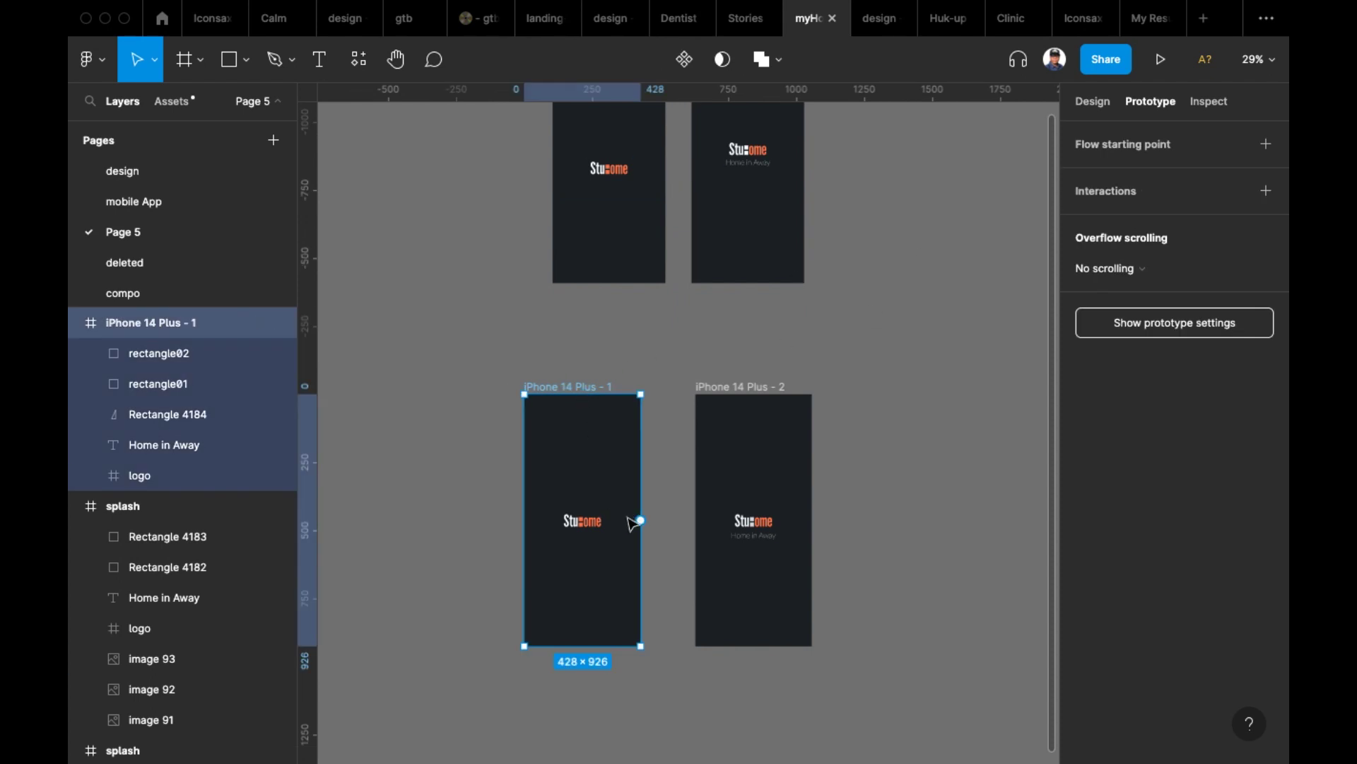
left_click_drag(702, 520, 723, 525)
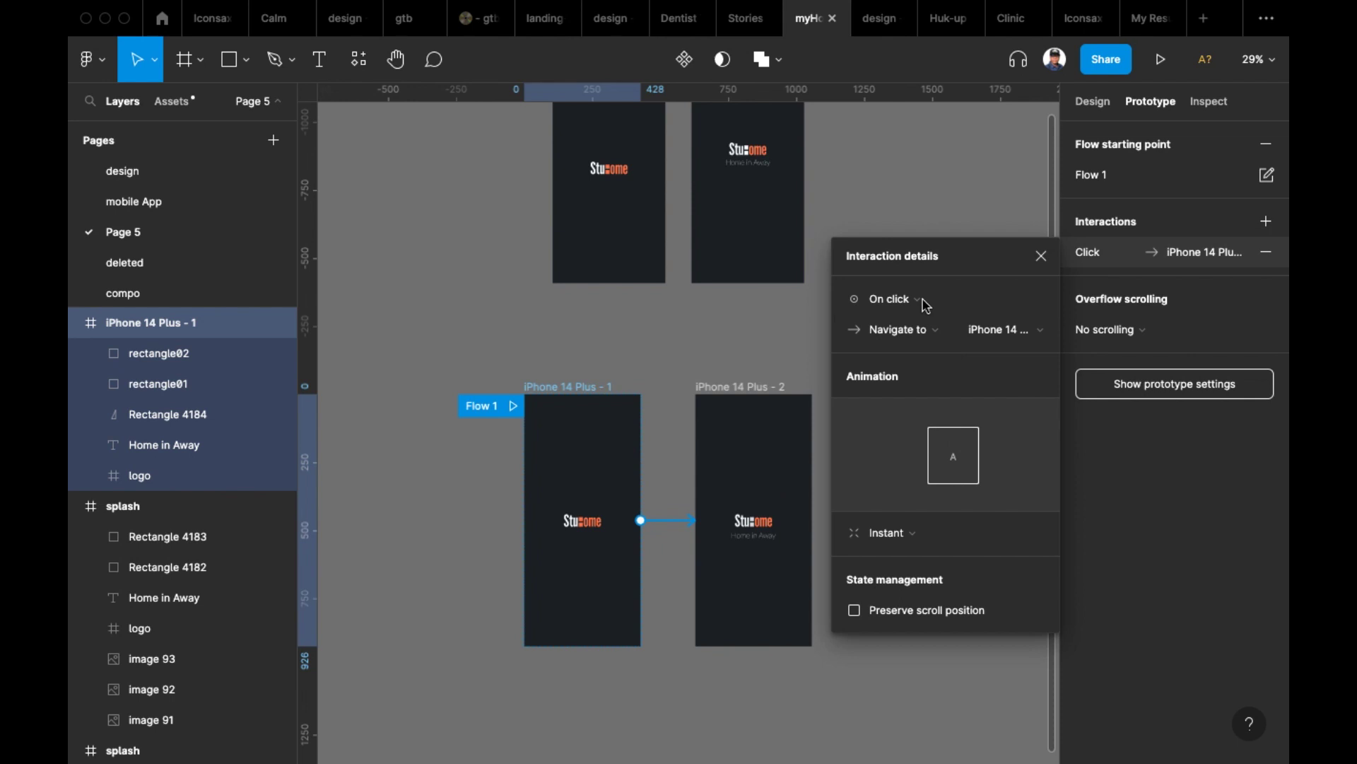
- Set the connection's animation to Smart animate and its trigger to After delay with 300 ms
left_click(890, 533)
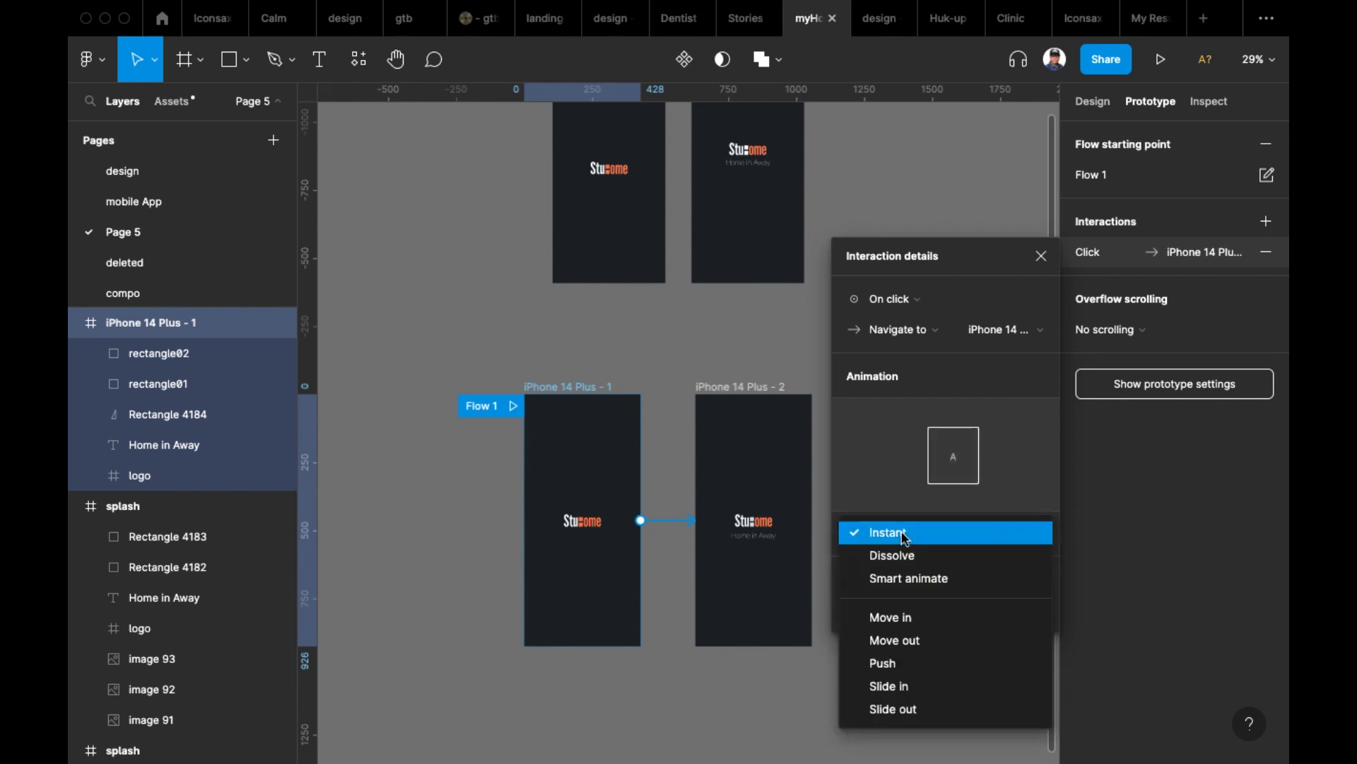
left_click(939, 589)
left_click(905, 300)
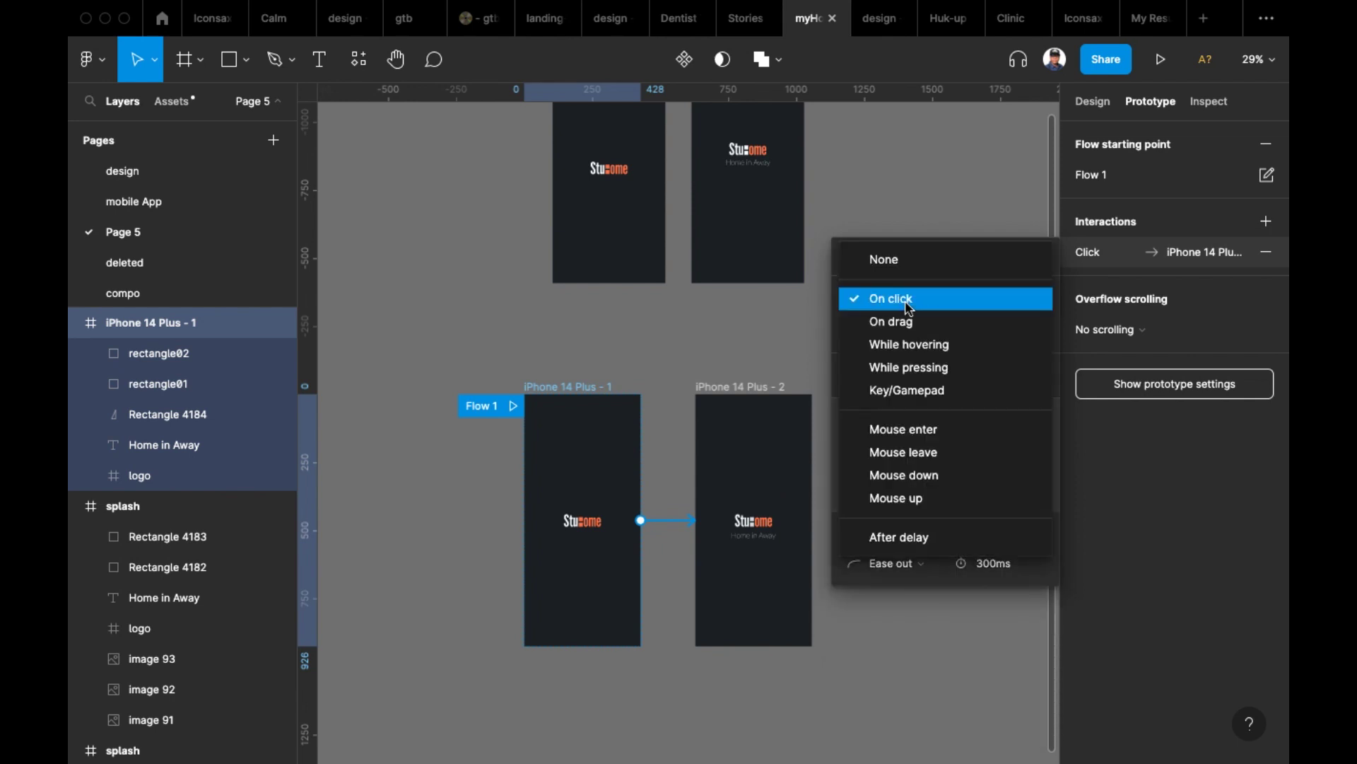
left_click(901, 537)
left_click(999, 311)
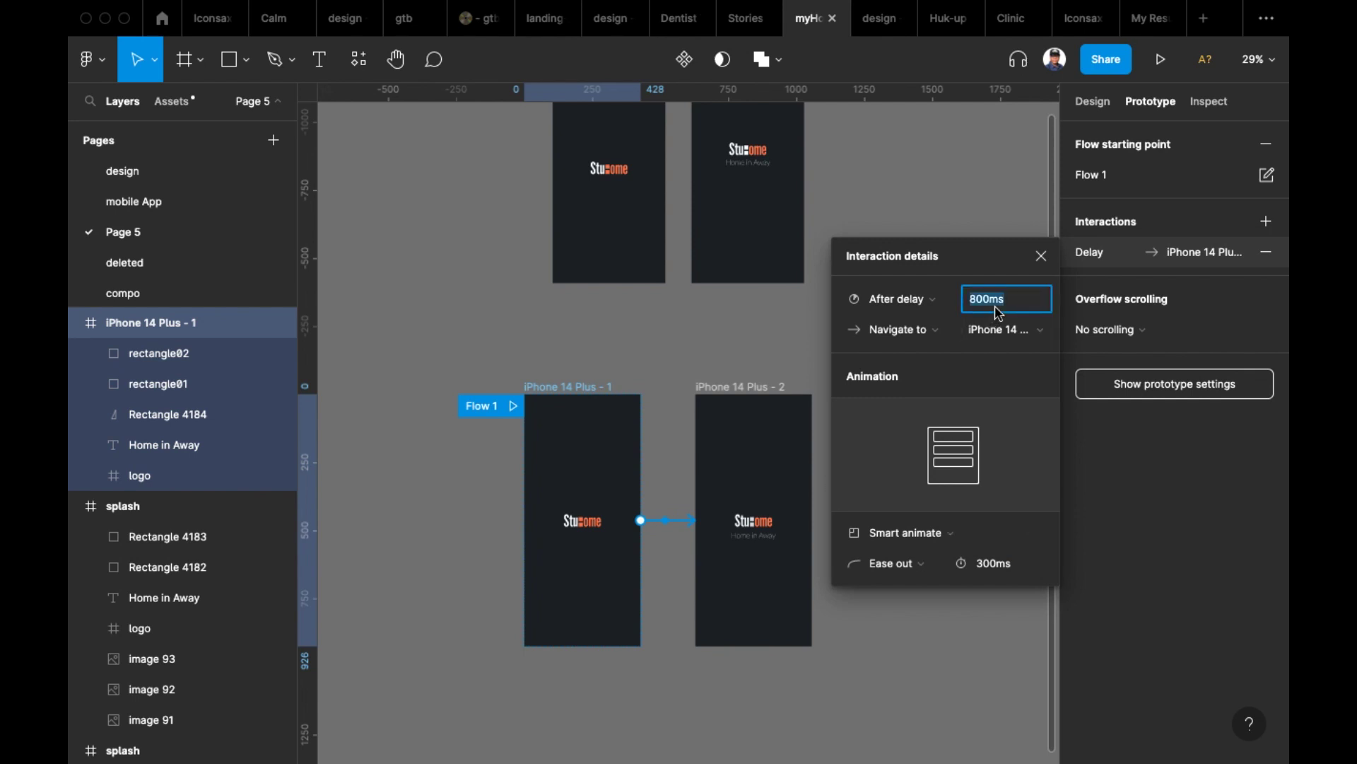
type("300")
key("Return")
- Set the Smart animate easing to Slow with a duration of 800 ms
left_click(921, 564)
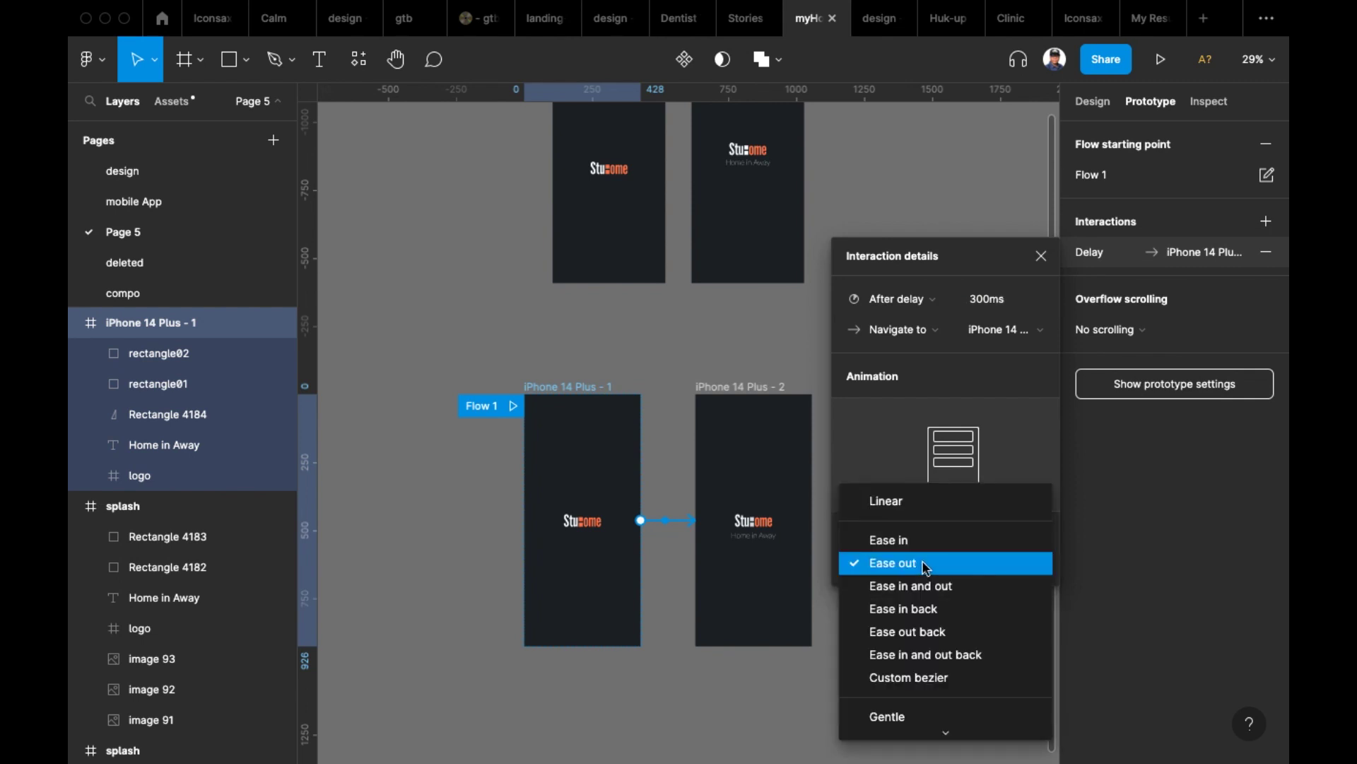
scroll(940, 671, "down", 2)
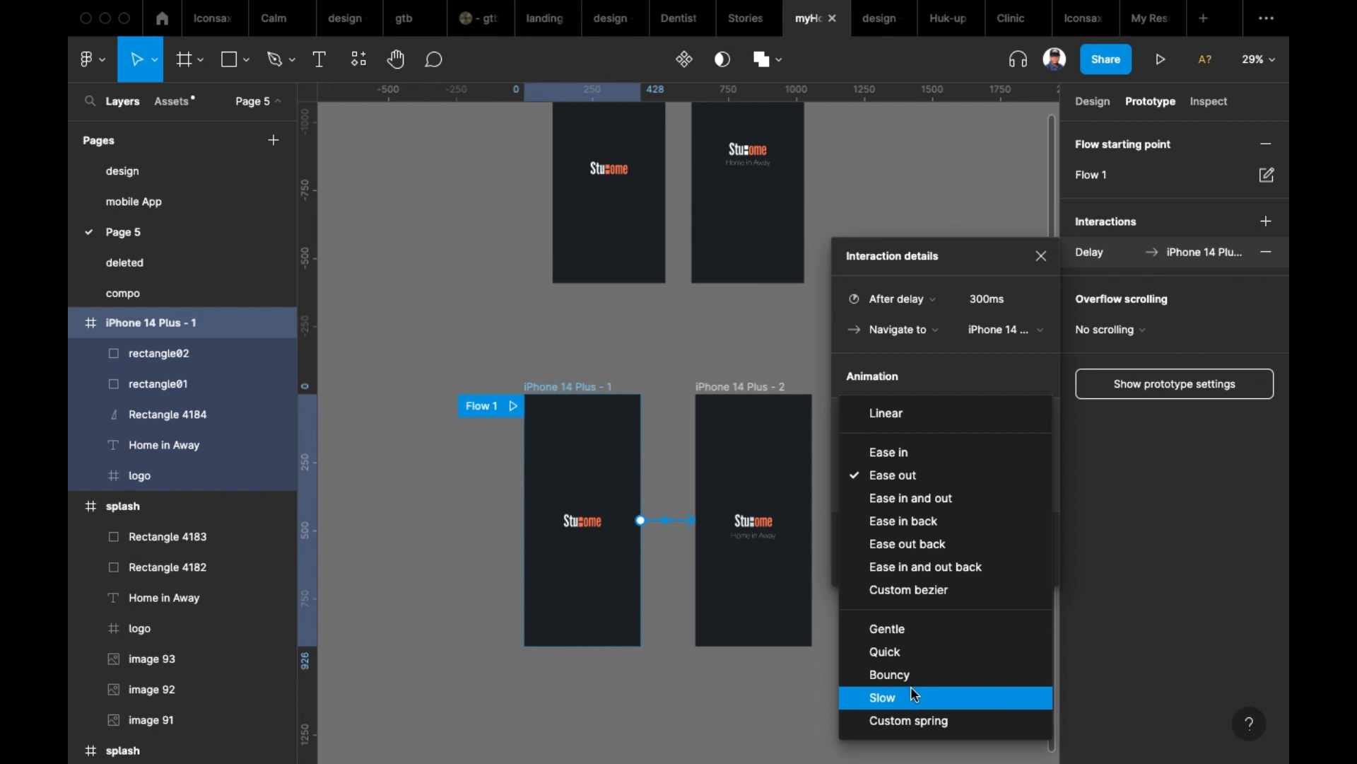
left_click(948, 697)
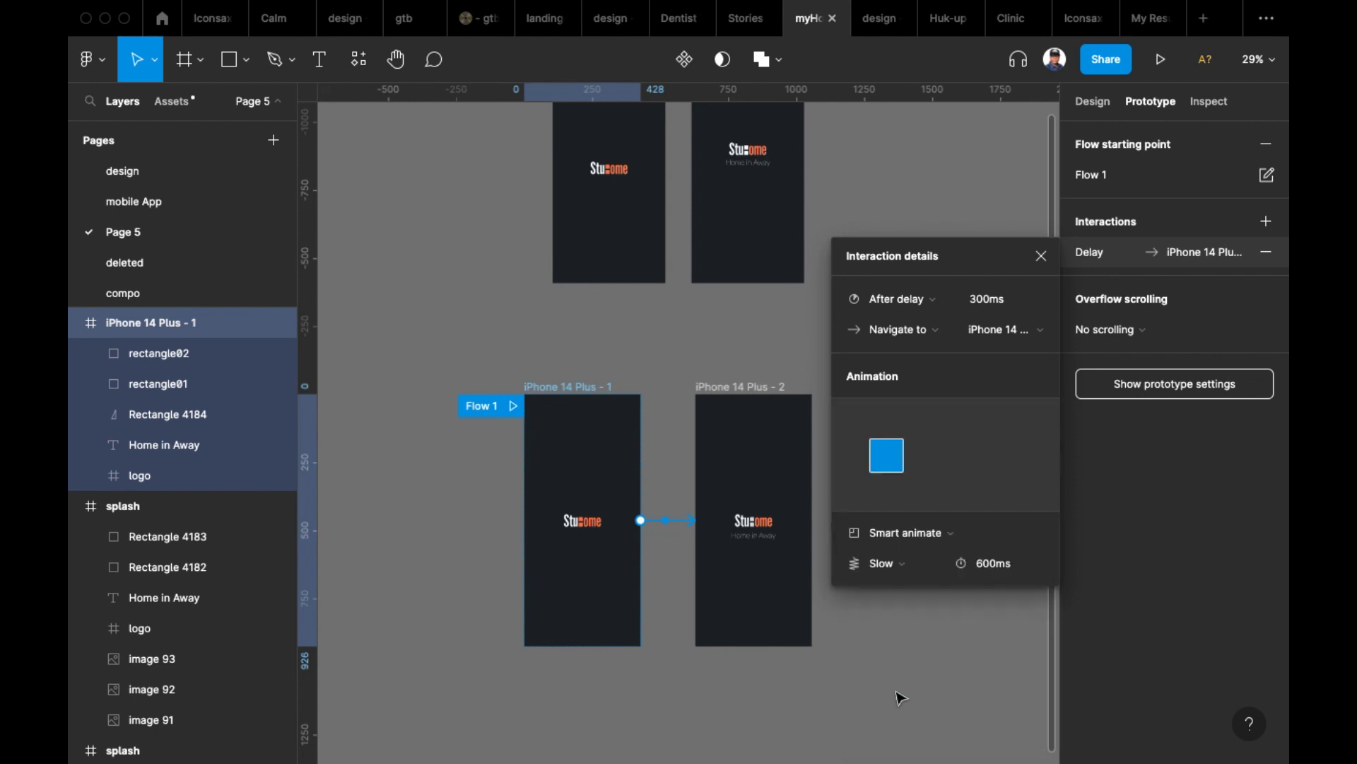
left_click(1004, 564)
type("800")
key("Return")
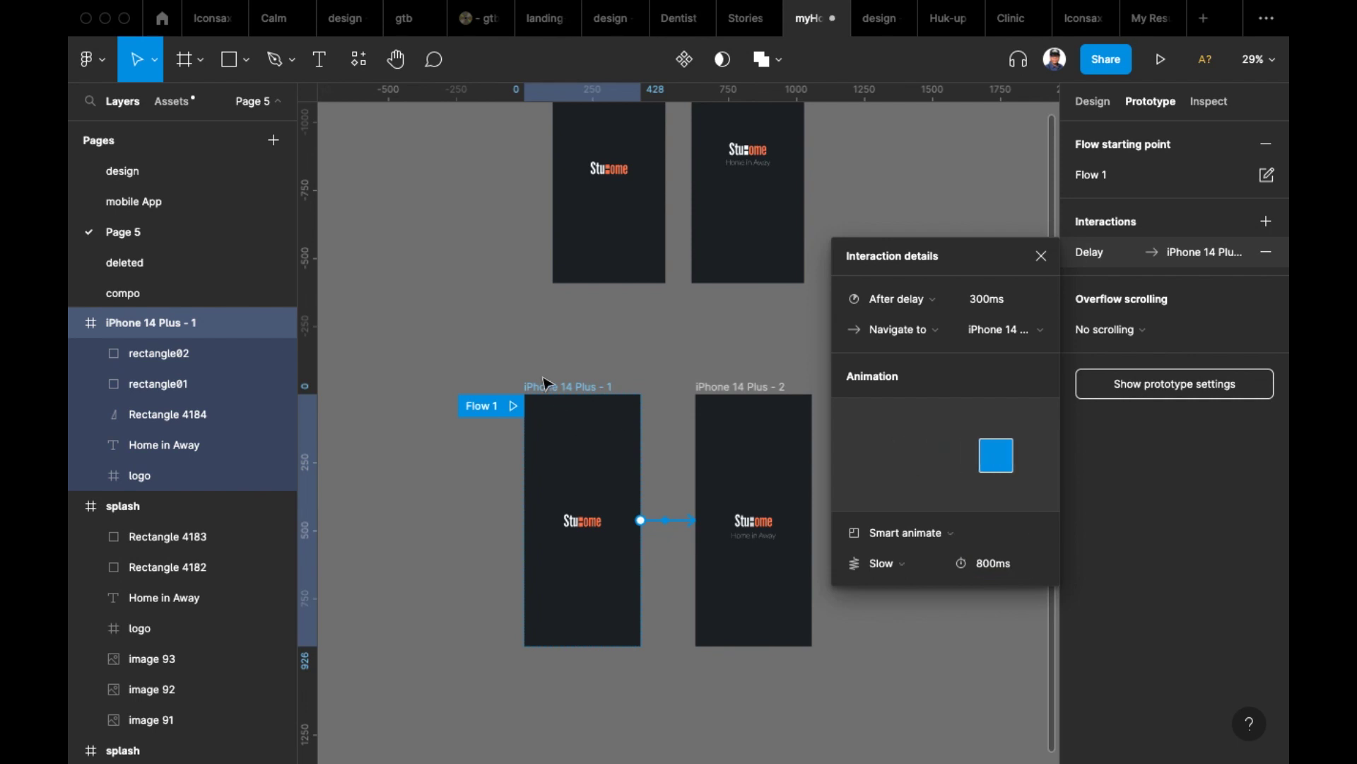
key("Escape")
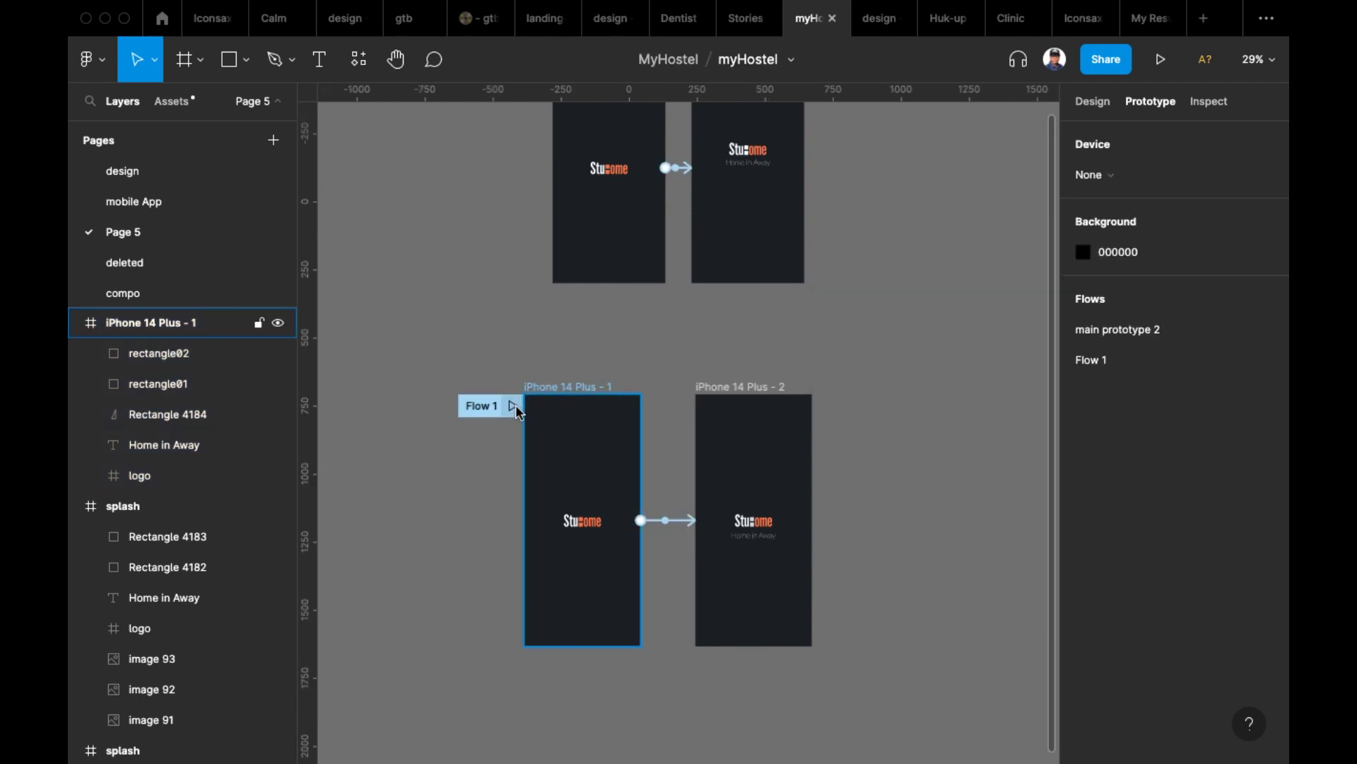
- Play the Flow 1 prototype to preview the splash animation
left_click(516, 409)
left_click(515, 406)
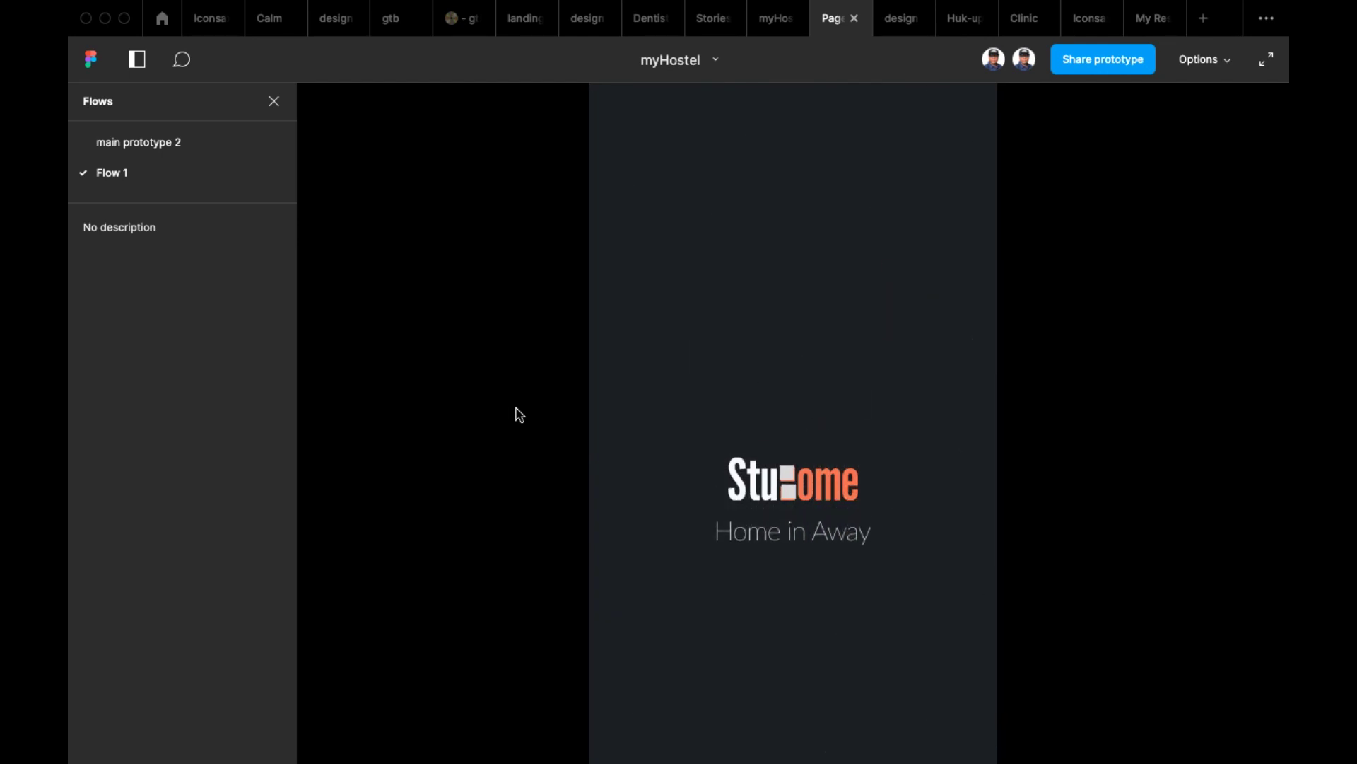
- Return to the design file and set the prototype device to iPhone 14 Plus
left_click(753, 21)
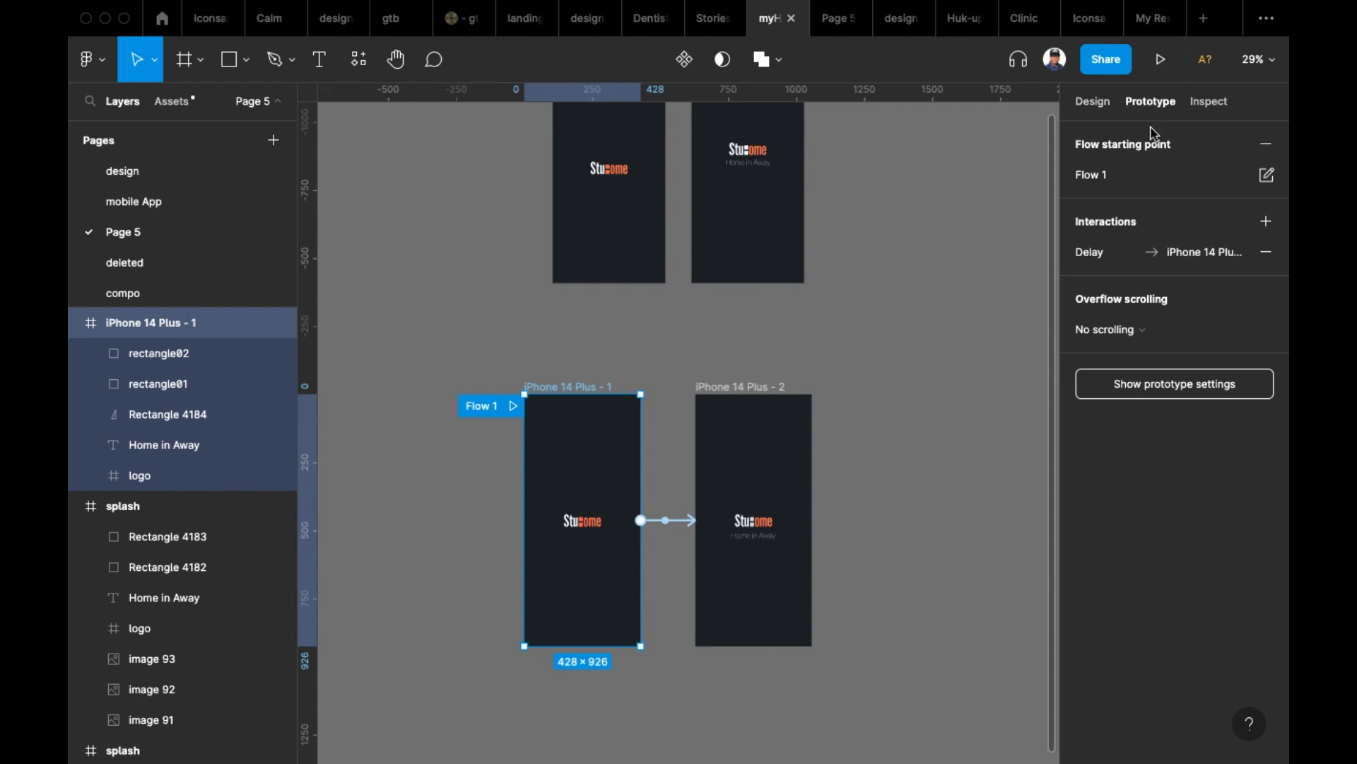
left_click(1167, 389)
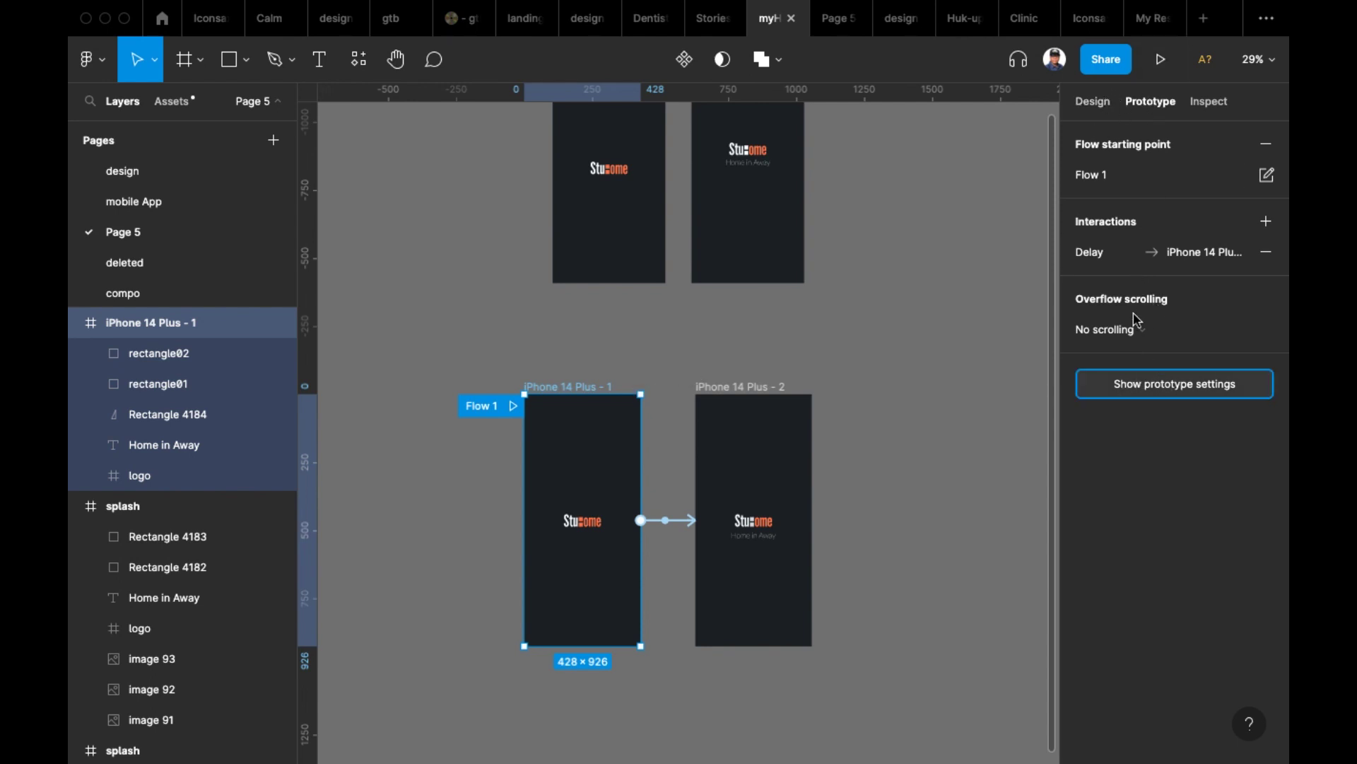
key("Escape")
left_click(1103, 175)
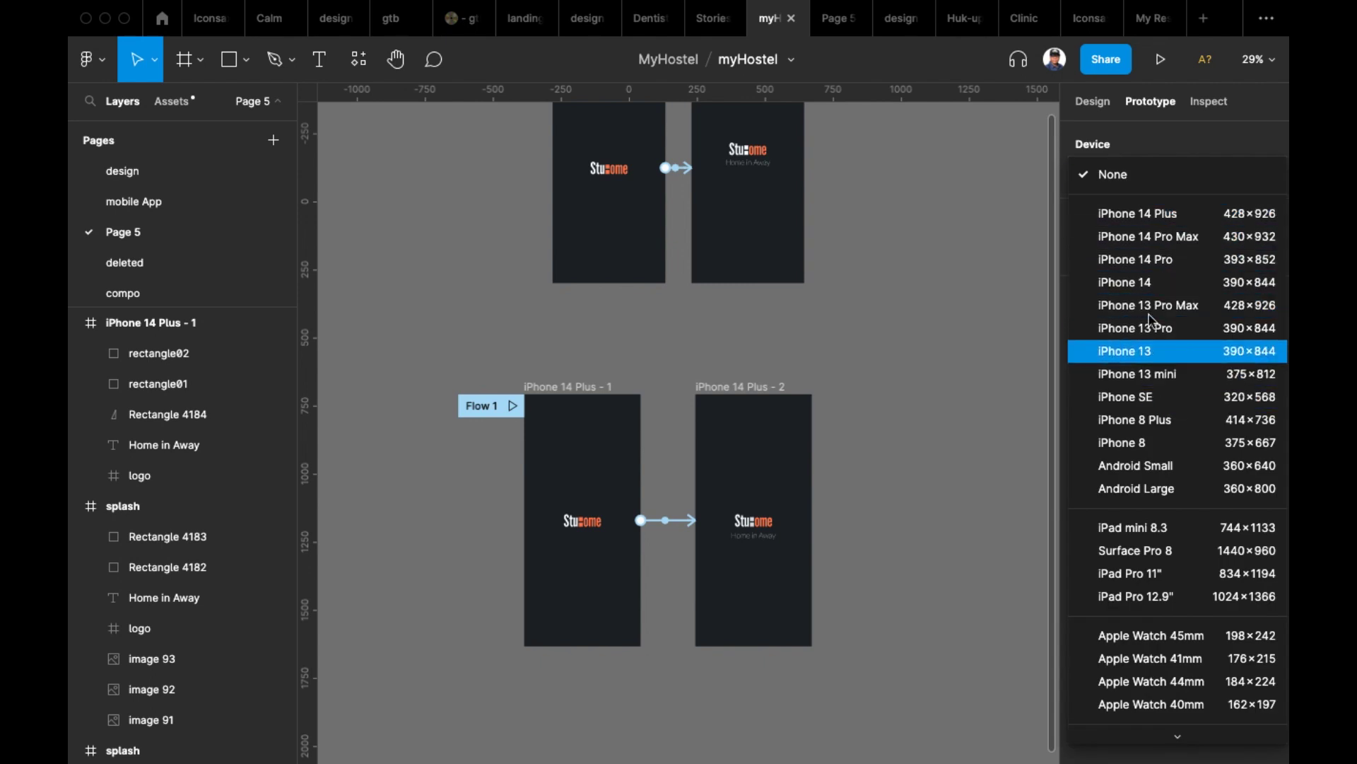
left_click(1152, 213)
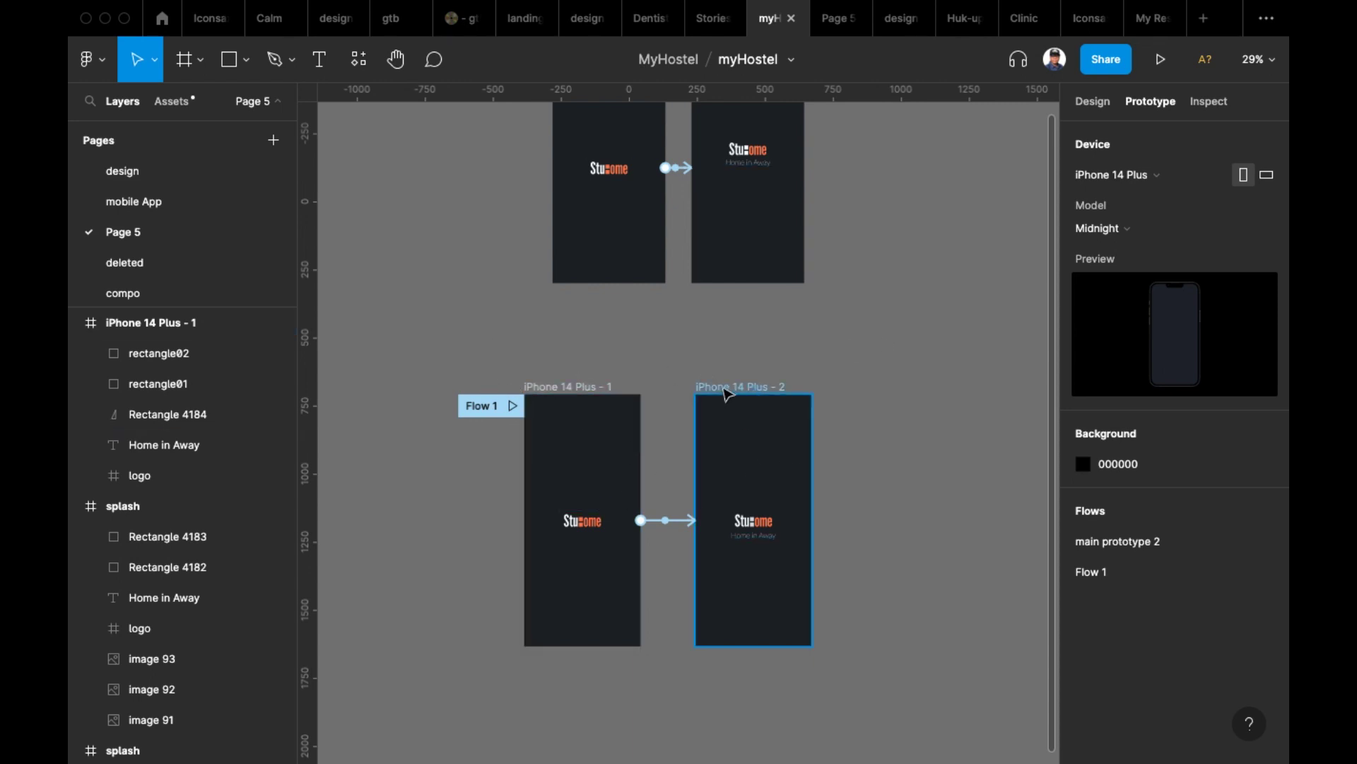
- Set the layer opacity of Rectangle 4184 in the iPhone 14 Plus - 2 frame to 10%
left_click(792, 476)
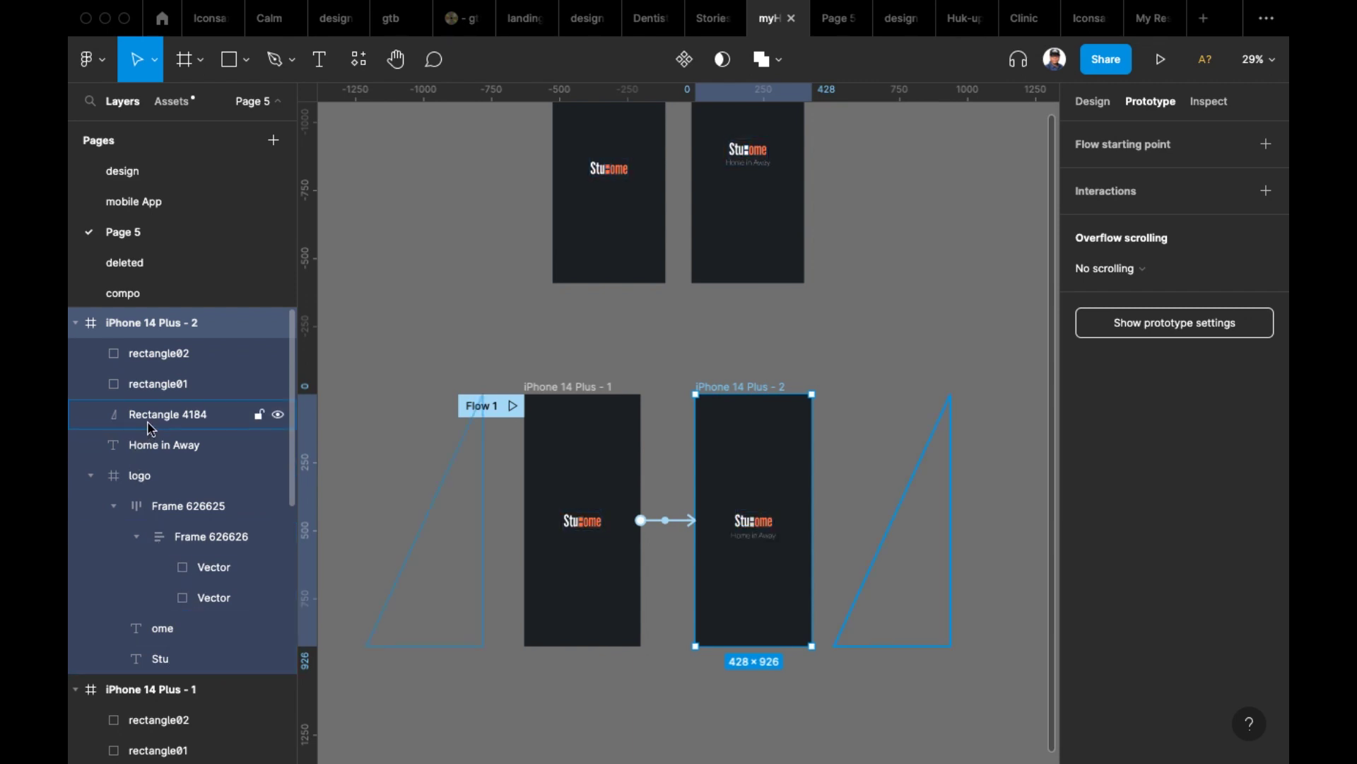
left_click(168, 415)
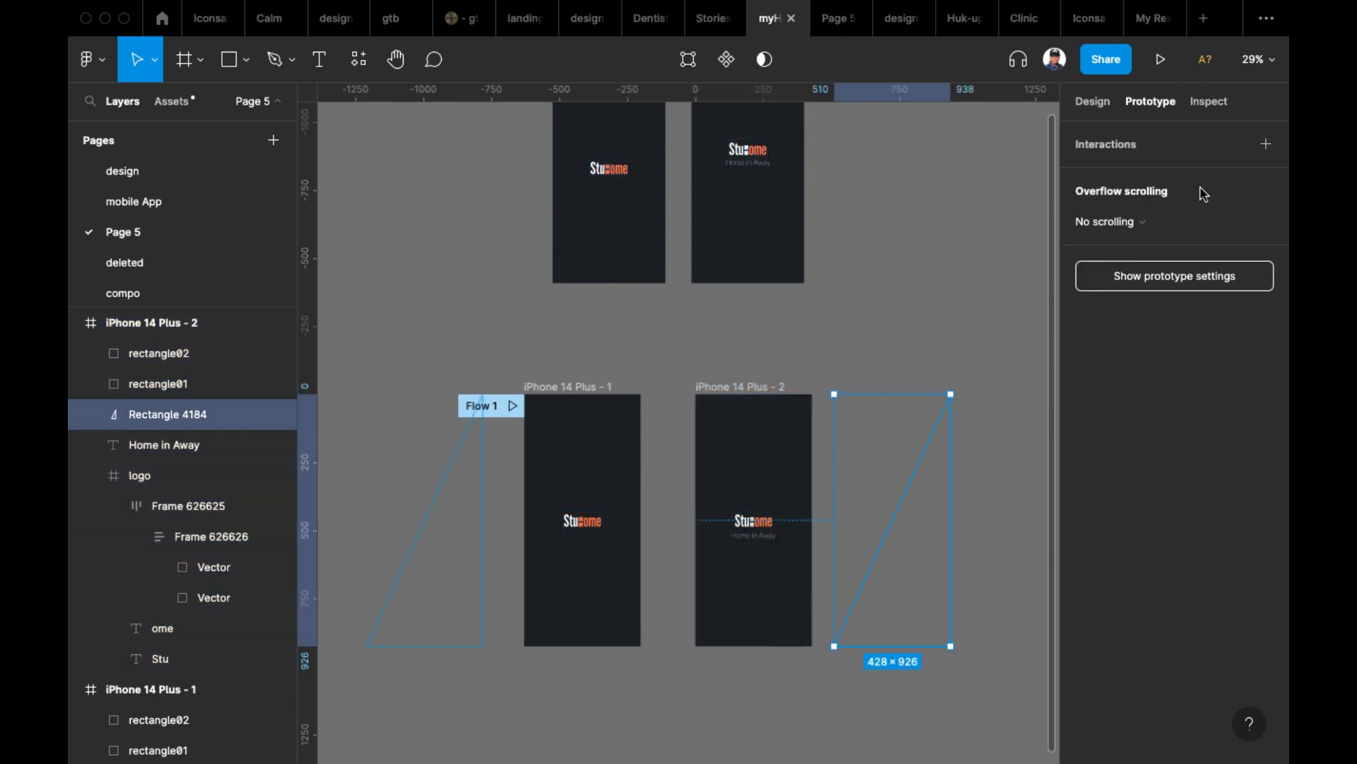
left_click(1103, 103)
left_click(1231, 482)
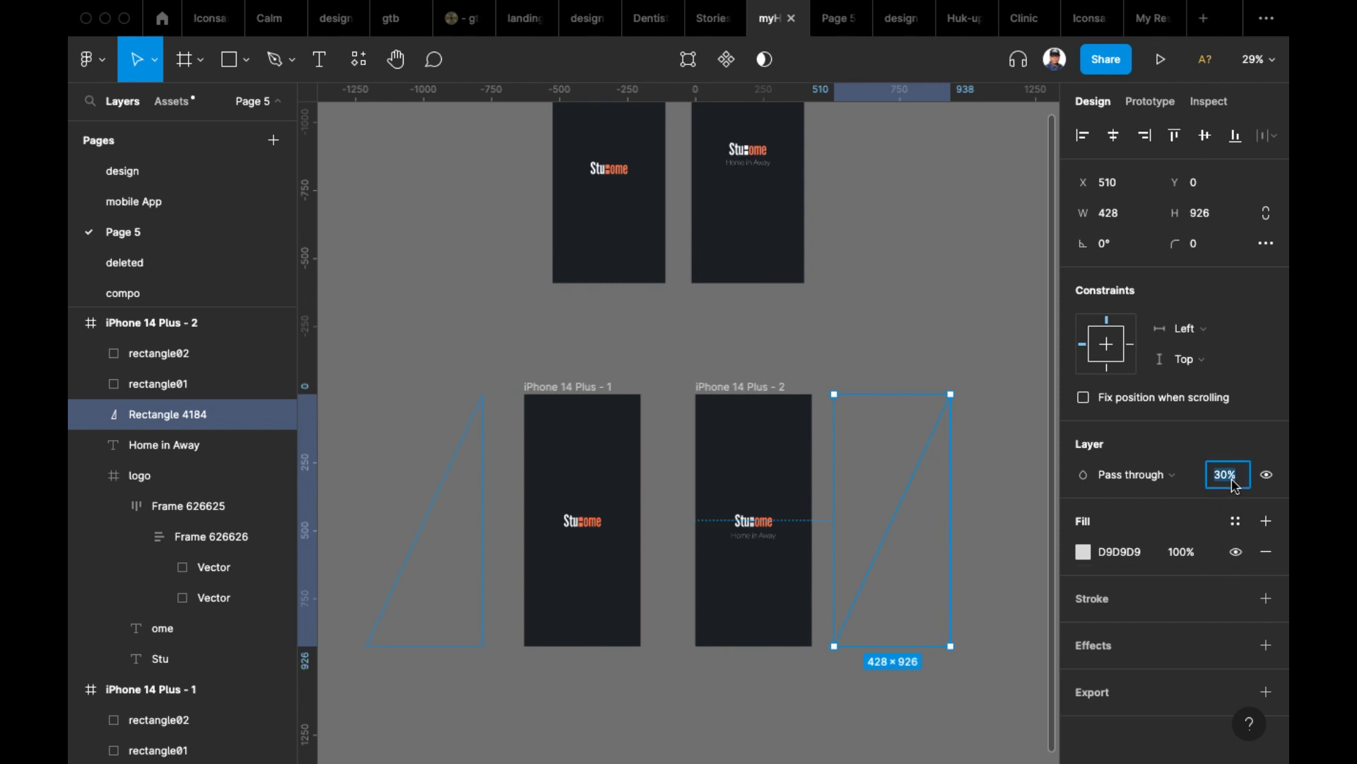
type("10")
key("Return")
- Close the old prototype preview and play Flow 1 again from the iPhone 14 Plus - 1 frame
left_click(832, 29)
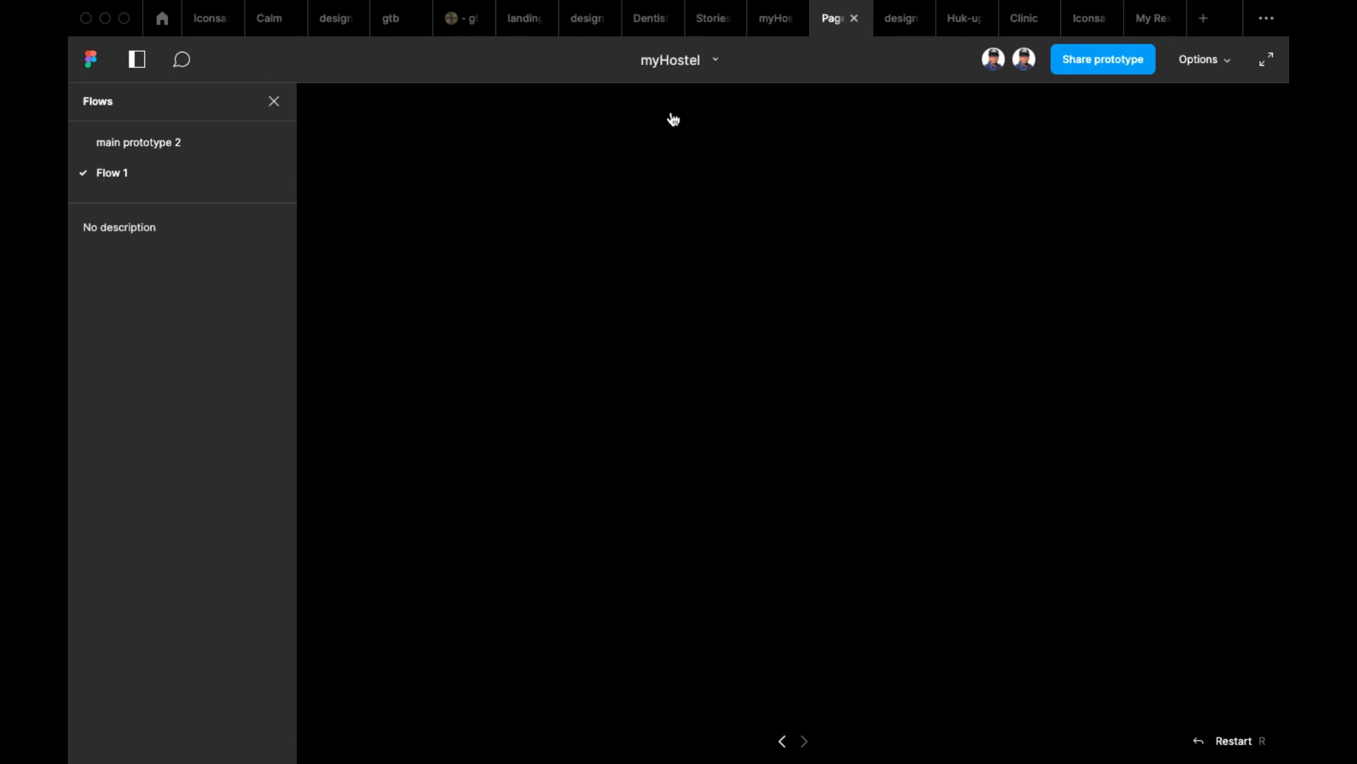
left_click(853, 17)
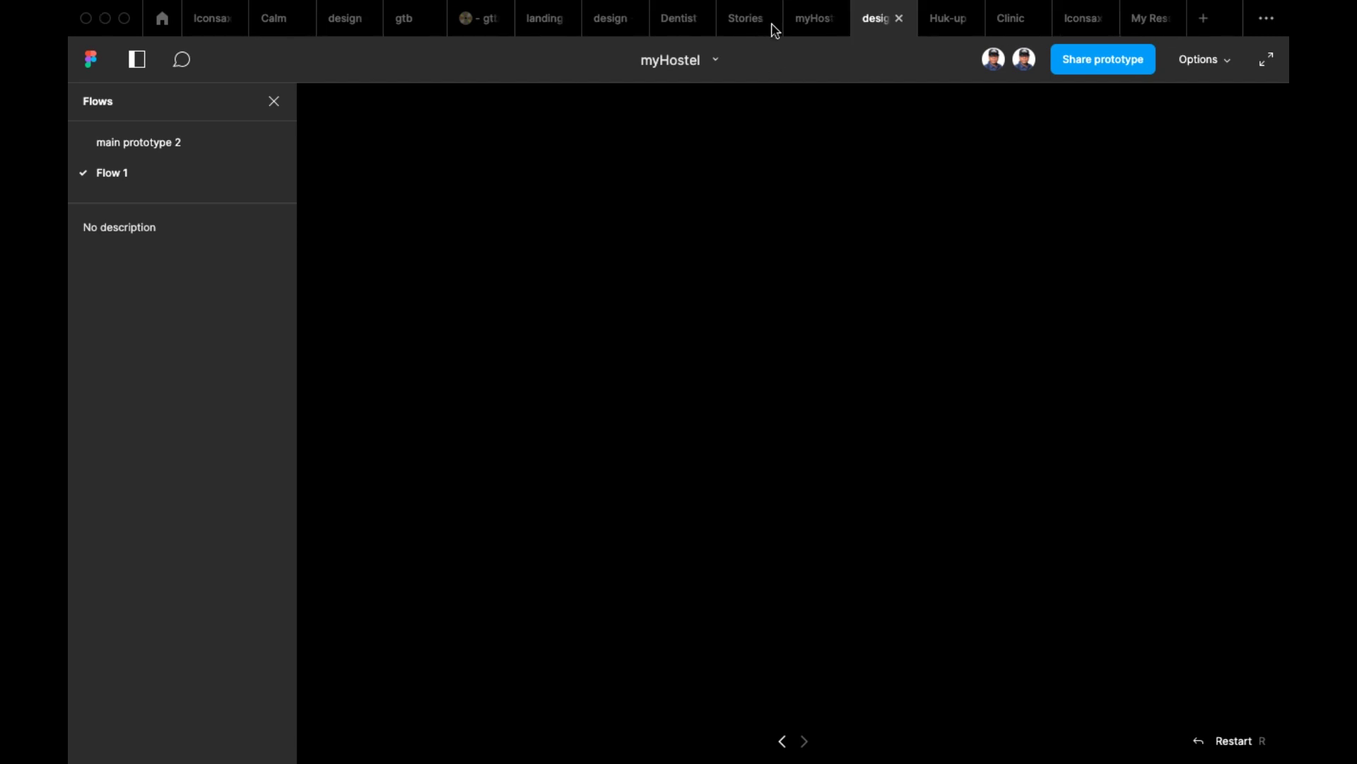
left_click(809, 21)
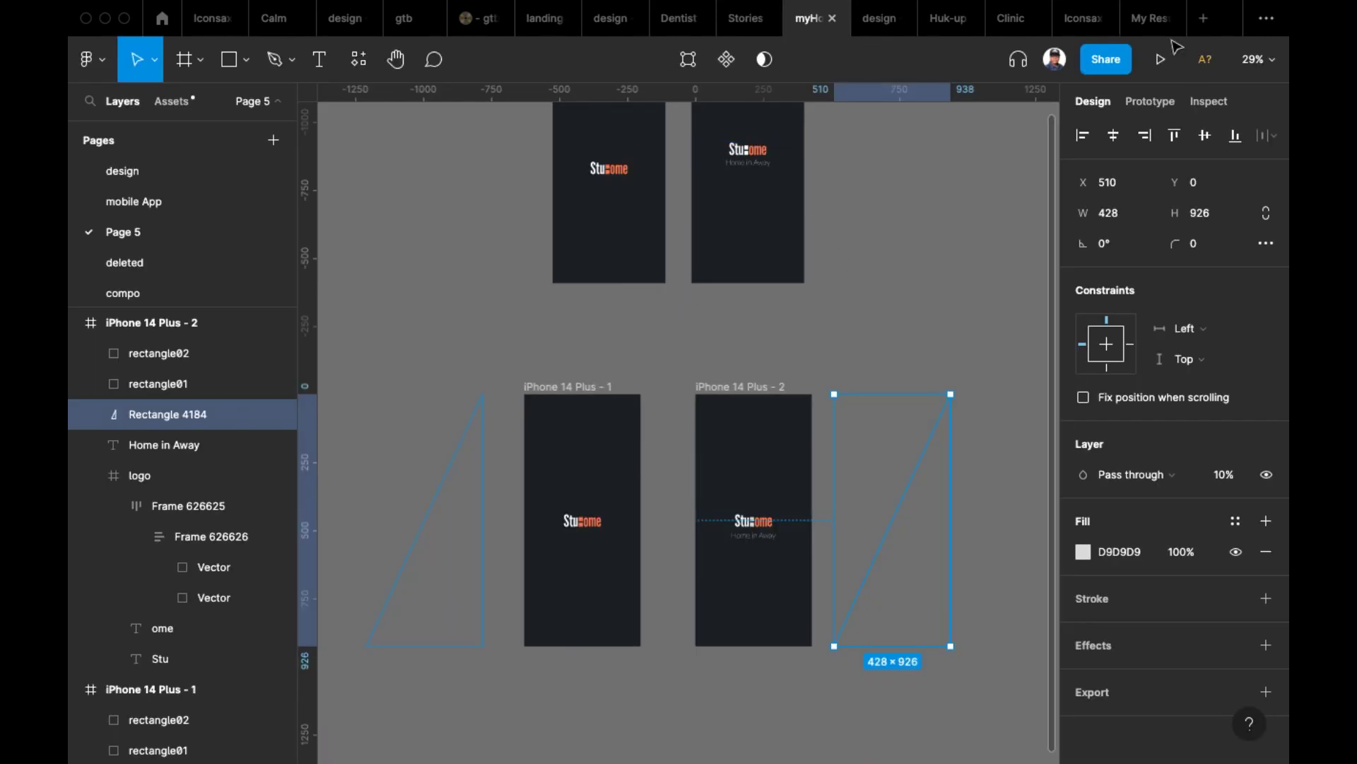
left_click(511, 381)
key("shift+e")
left_click(537, 389)
left_click(514, 403)
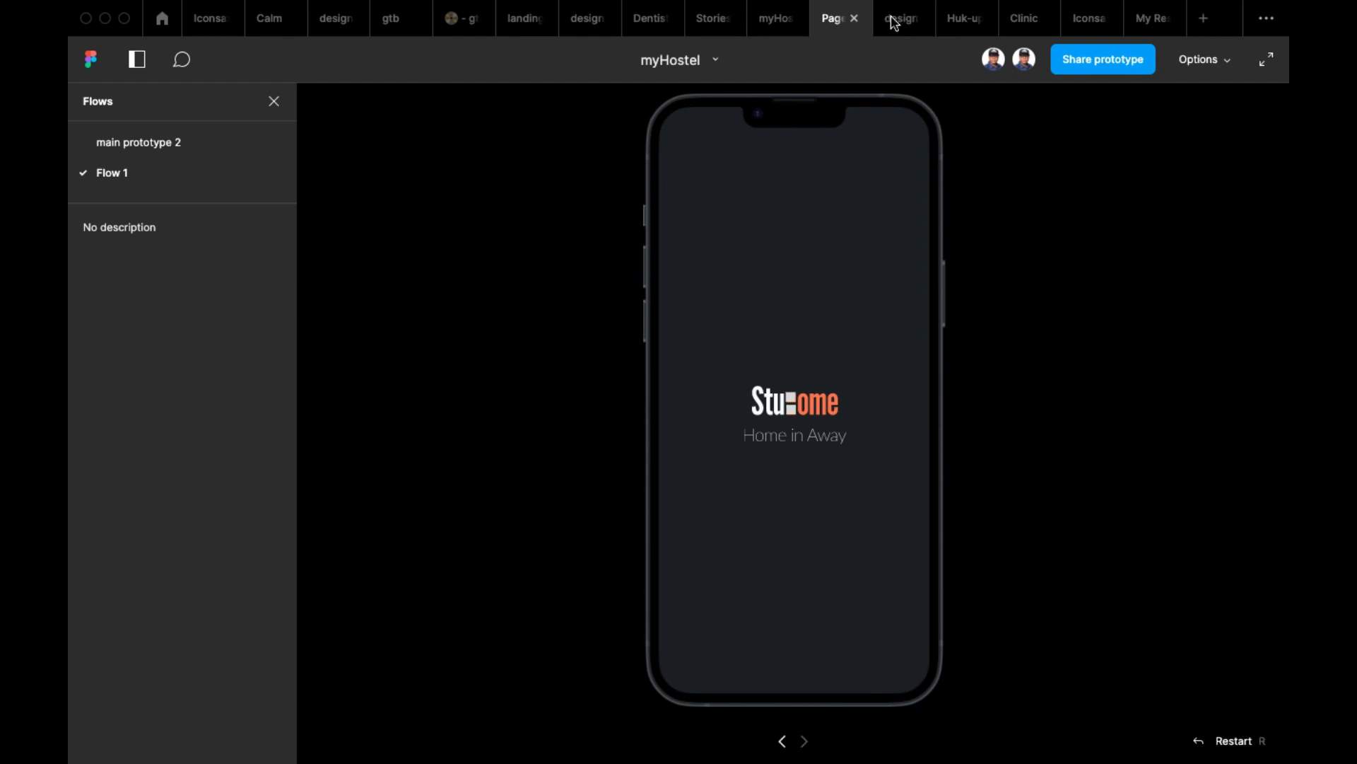
- Back in the design file, move the logo together with rectangle01 and rectangle02 up 20 px in the iPhone 14 Plus - 2 frame
left_click(769, 25)
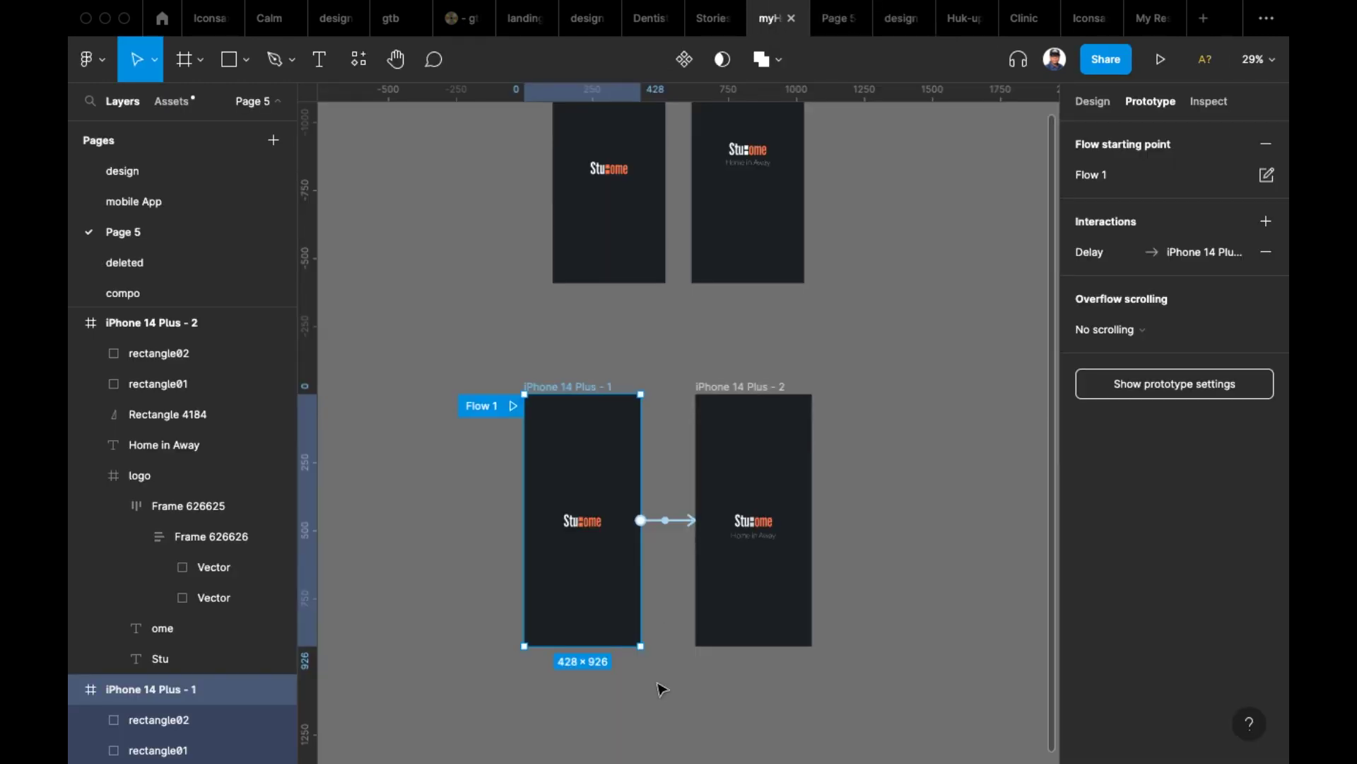
scroll(751, 569, "up", 5)
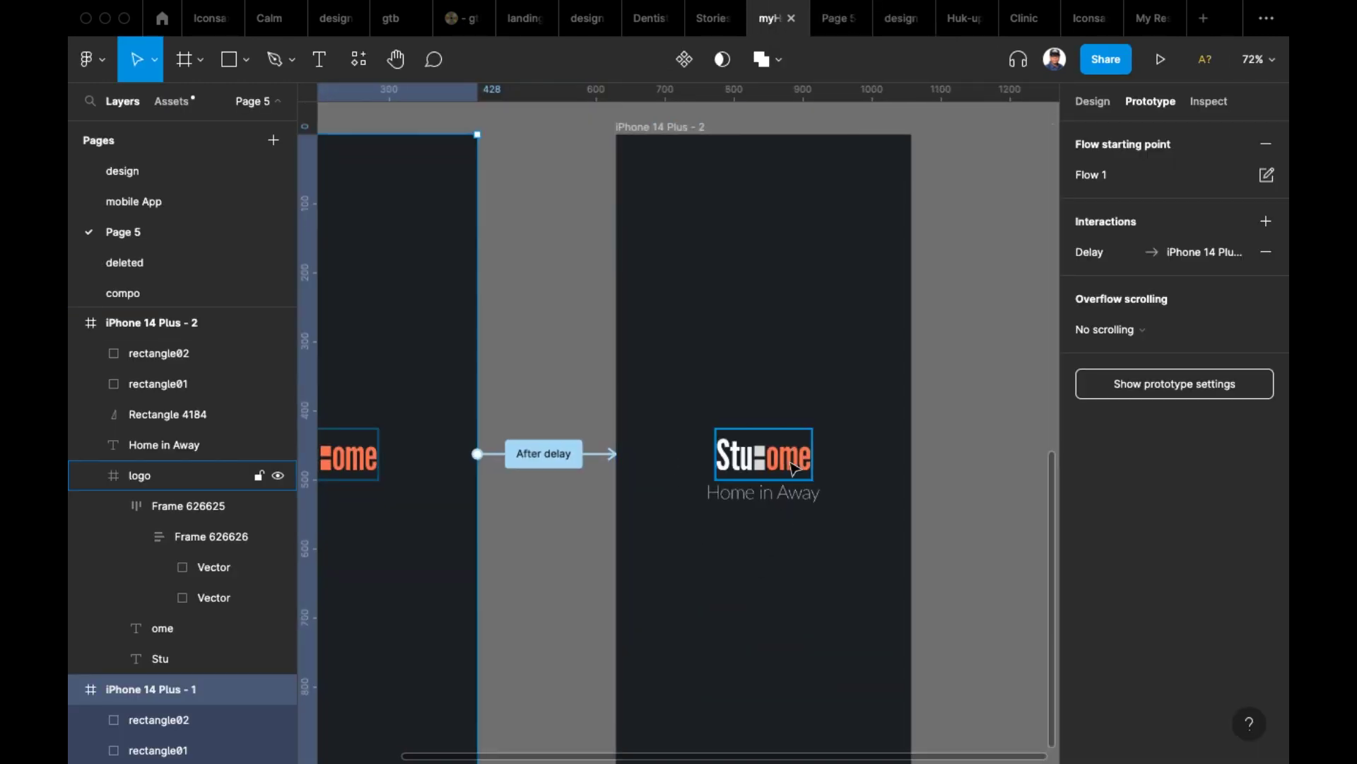
left_click_drag(858, 405, 703, 479)
key("shift+Up")
key("shift+Up")
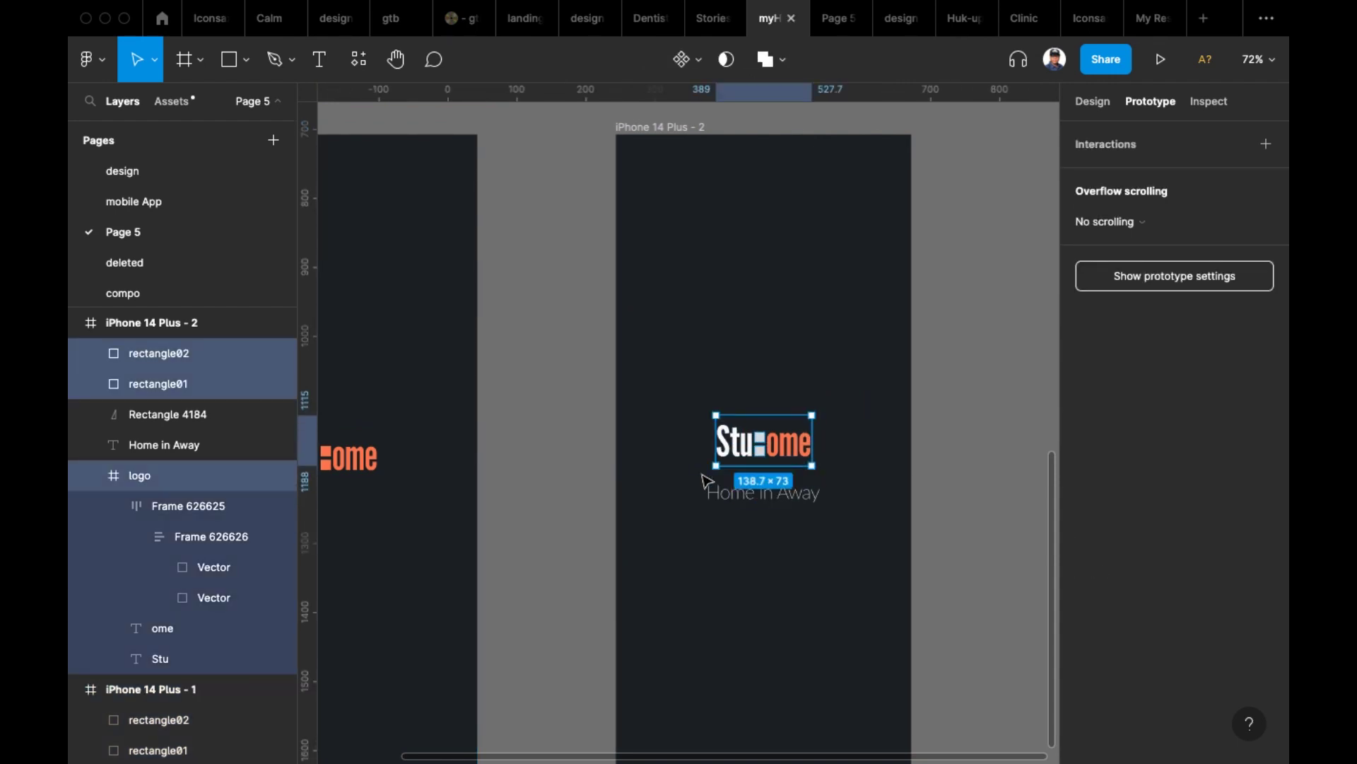
- Move the Home in Away text up 20 px in the iPhone 14 Plus - 2 frame
left_click(755, 489)
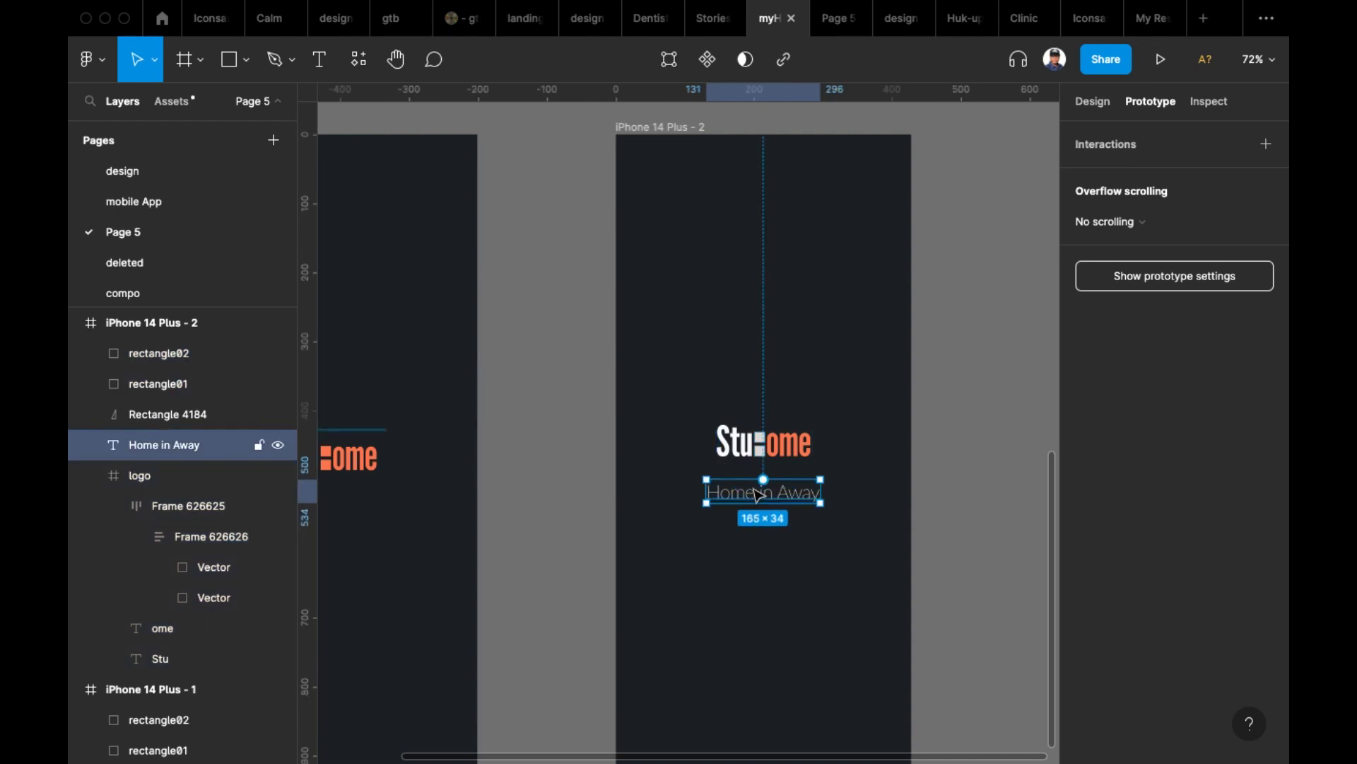
key("shift+Up")
key("shift+Up")
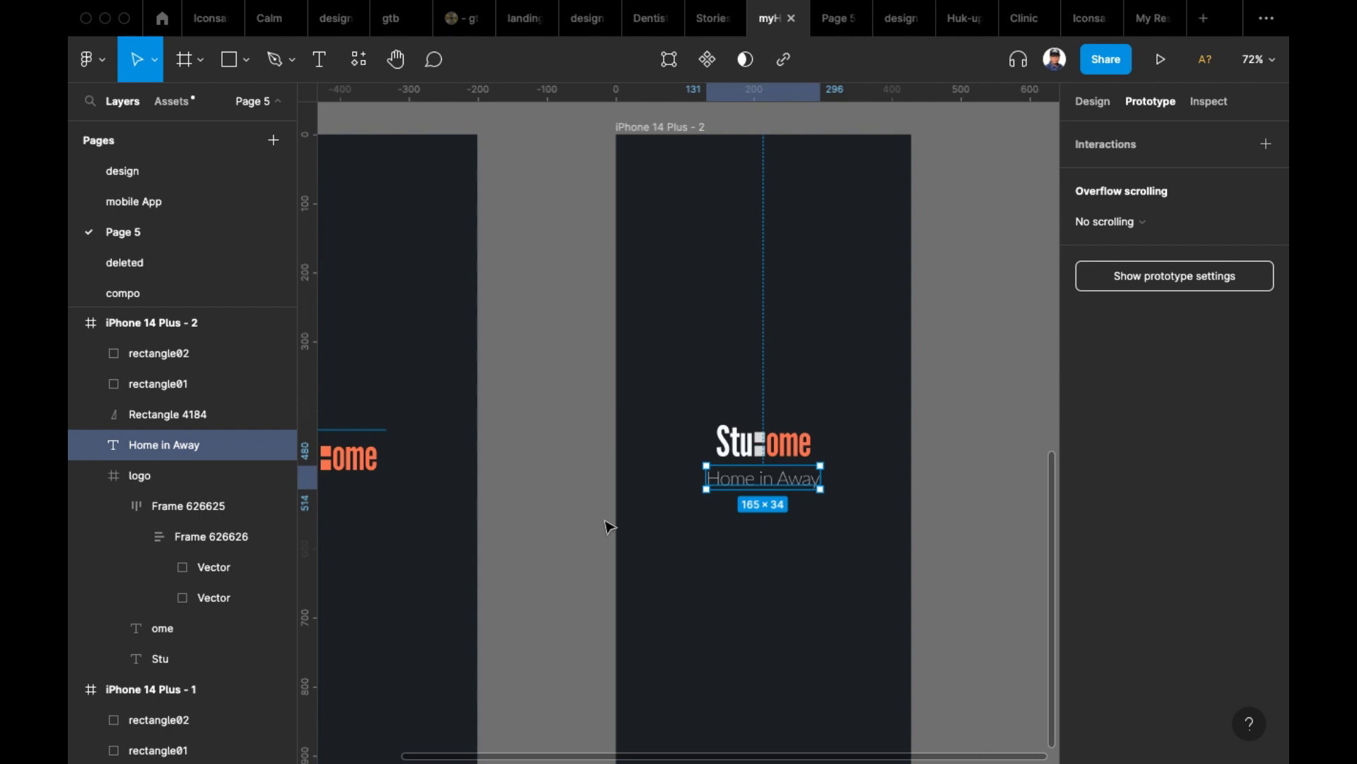
- Move the hidden Home in Away text up 10 px in the iPhone 14 Plus - 1 frame and preview the flow
scroll(672, 527, "left", 4)
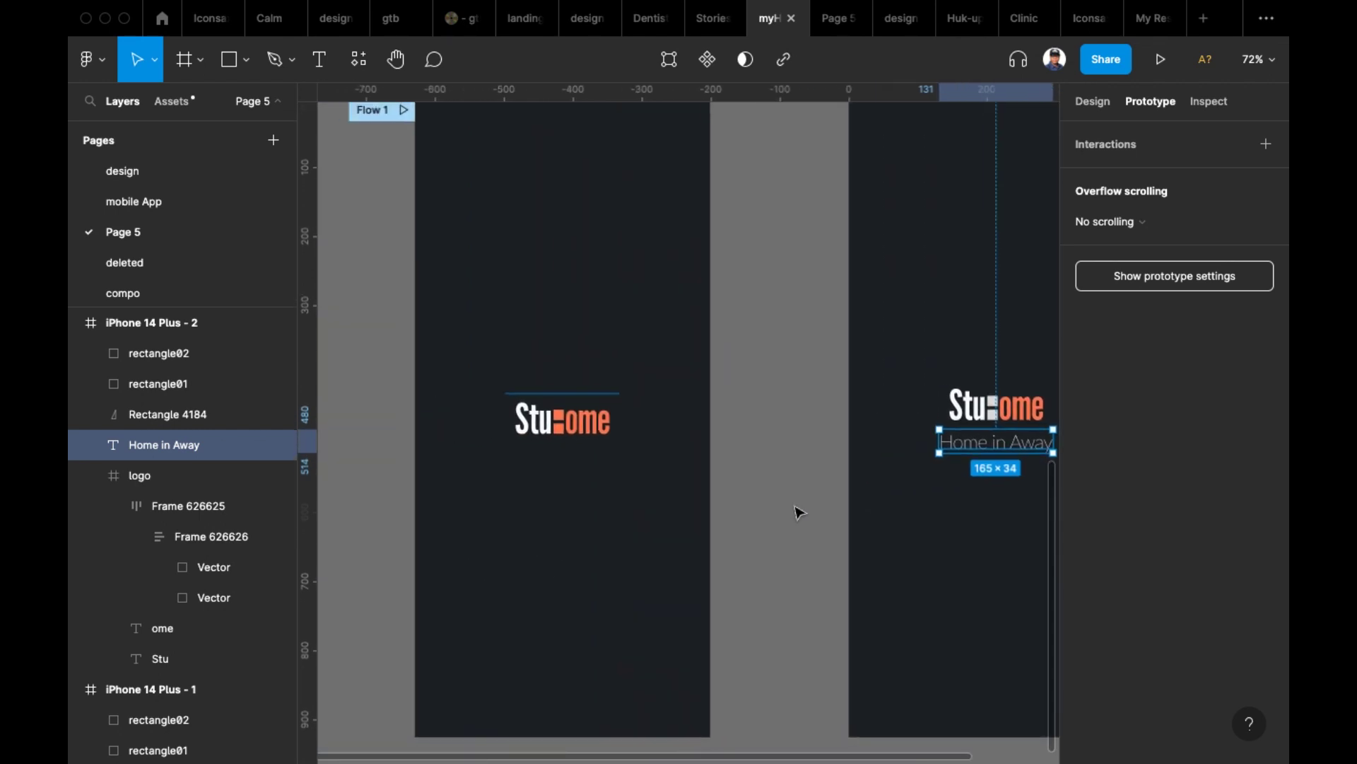
left_click(560, 389)
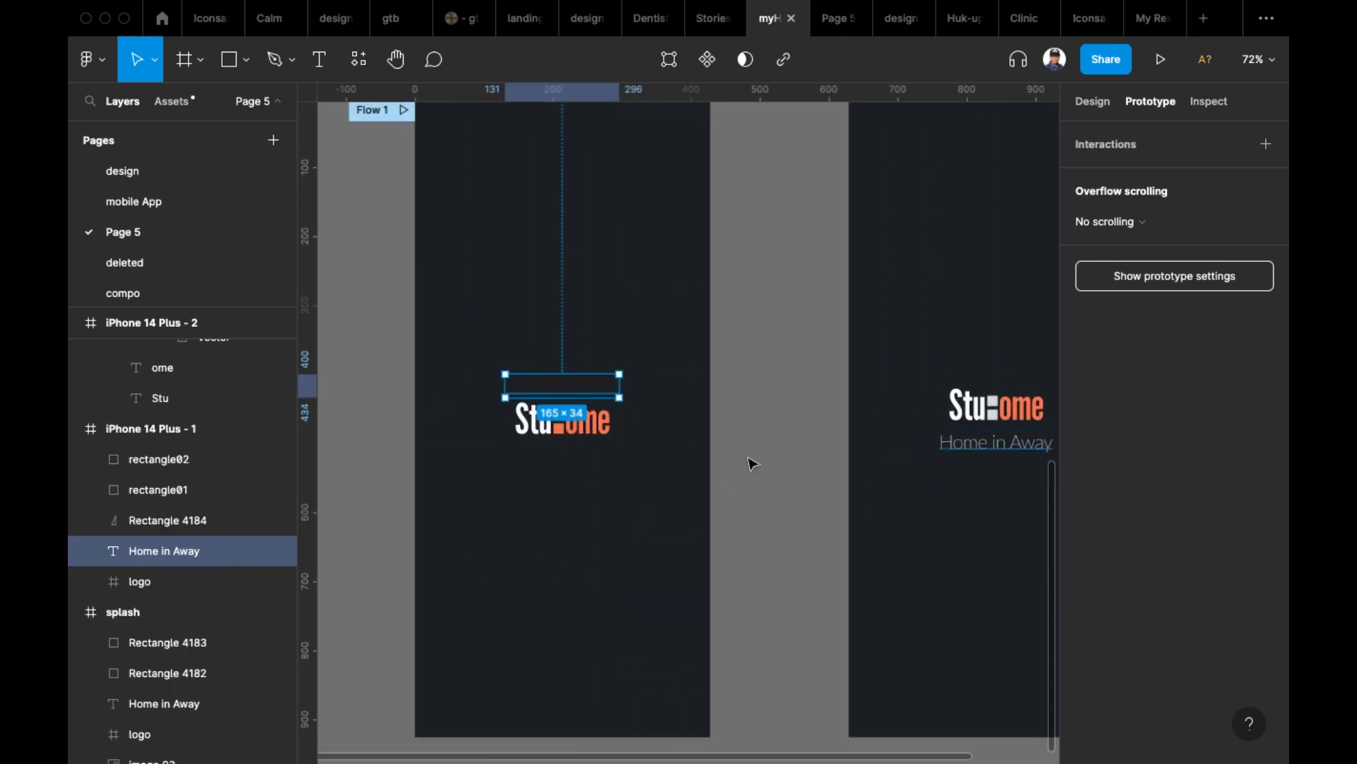
key("shift+Up")
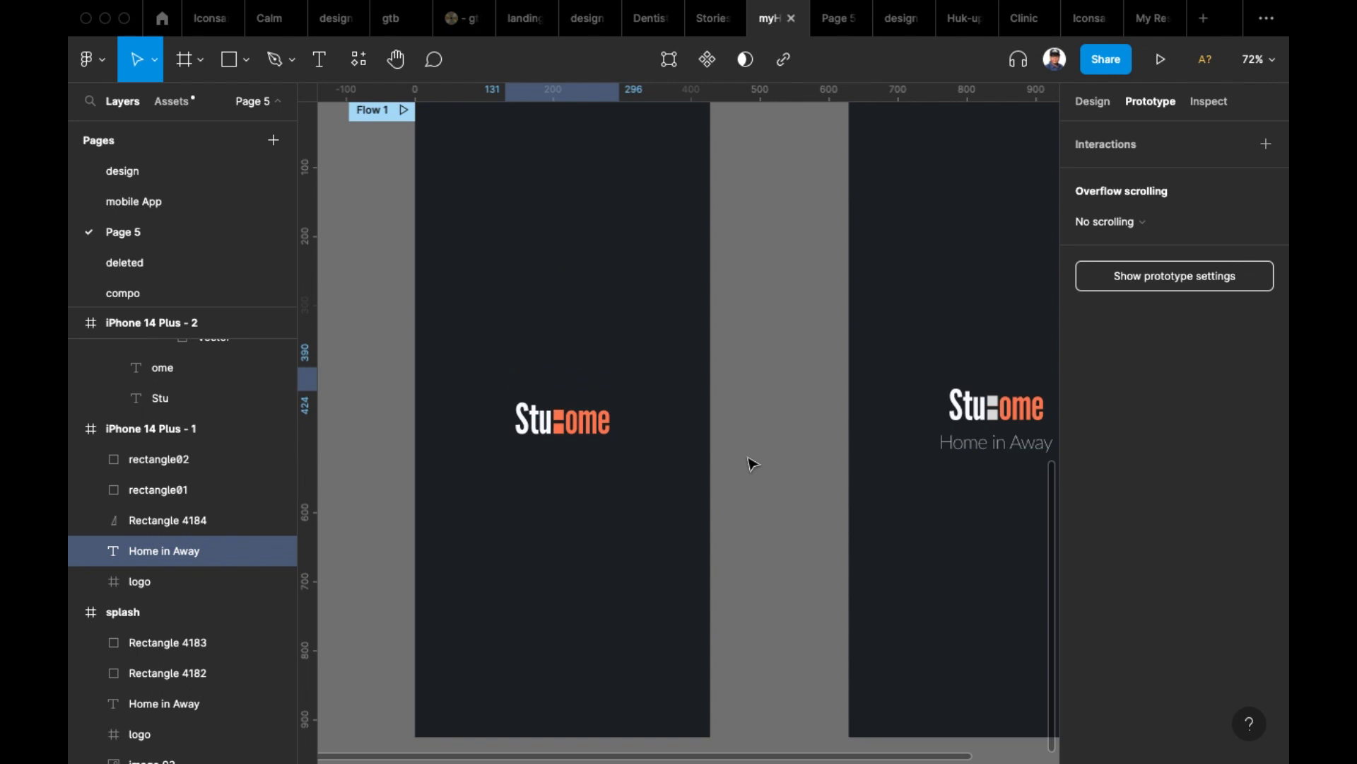
left_click(830, 21)
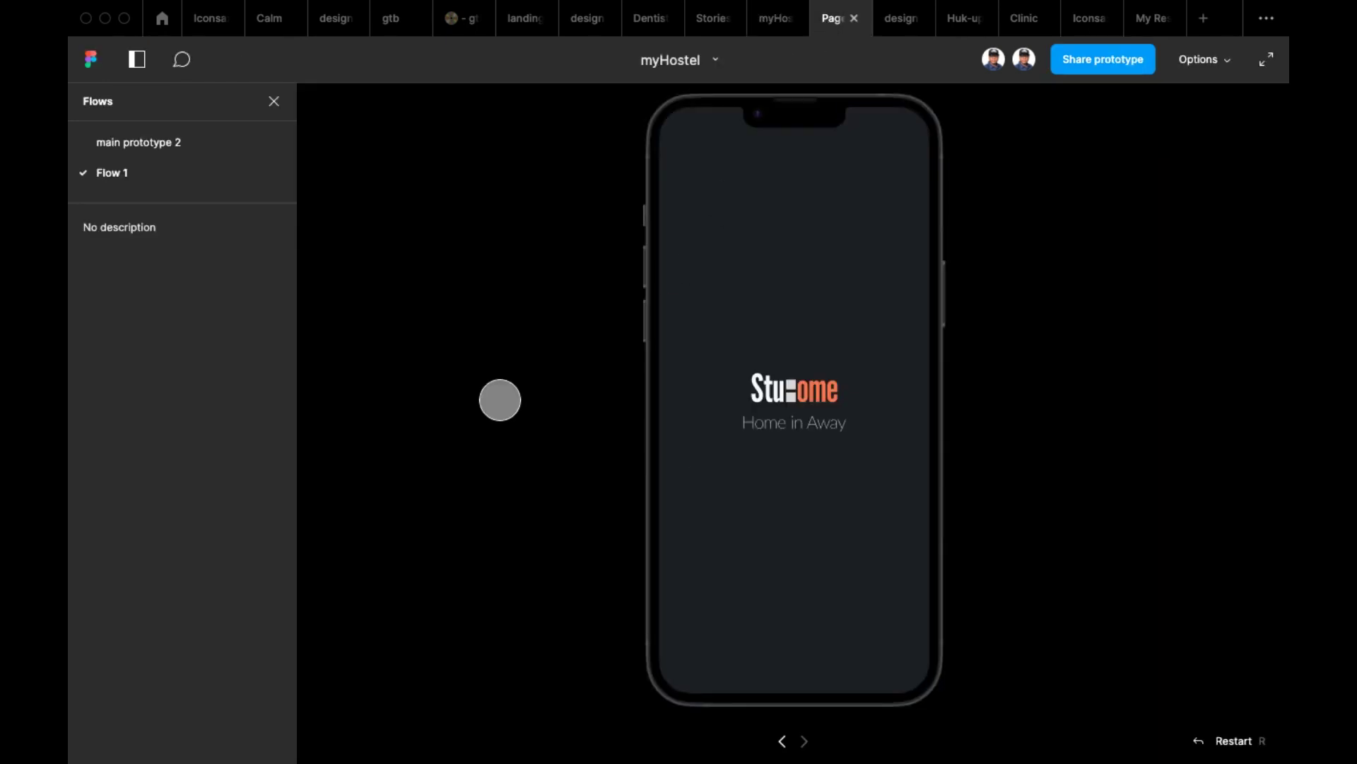